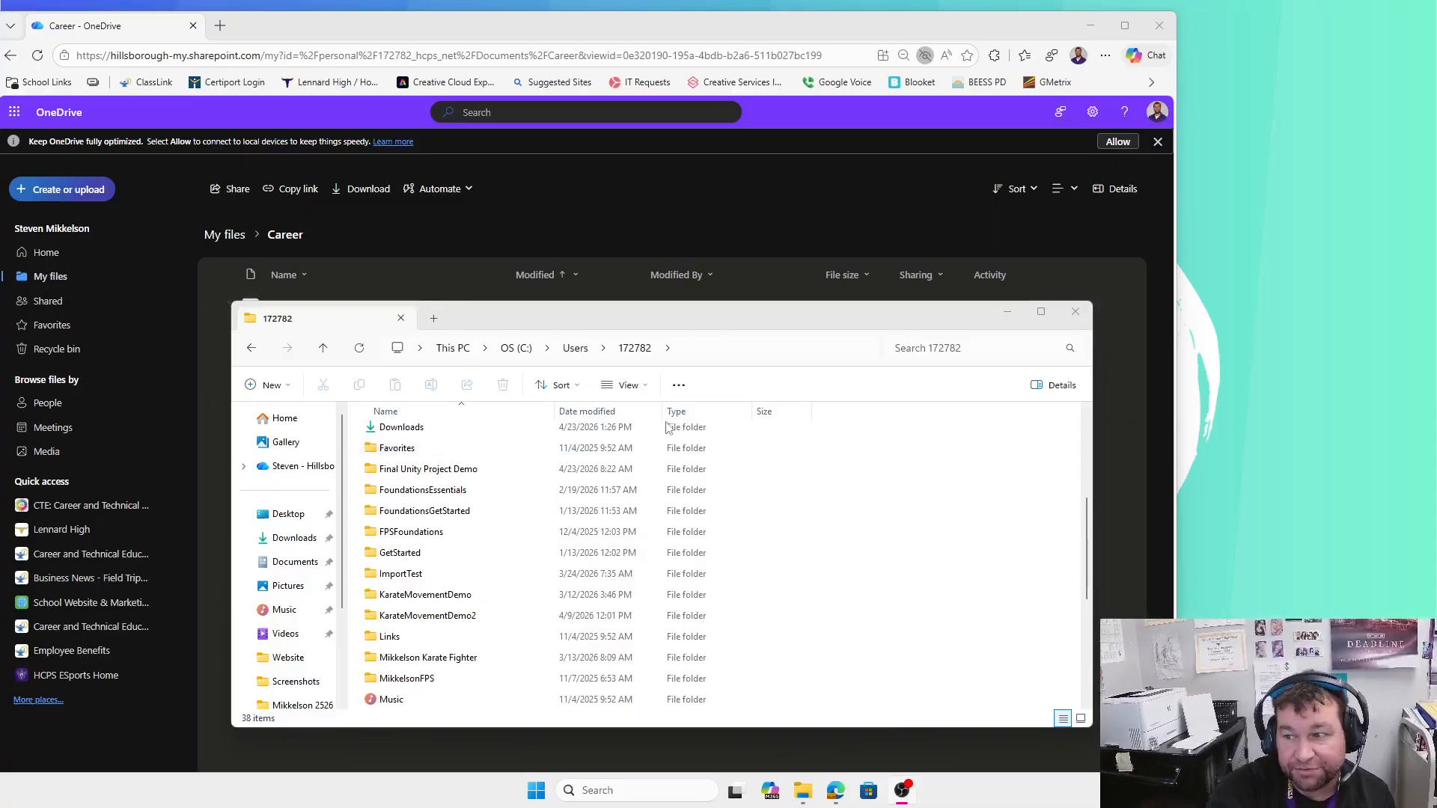
Move the File Explorer window away so the files in the OneDrive Career folder are uncovered
{"action": "left_click_drag", "start_coordinate": [617, 323], "coordinate": [617, 391]}
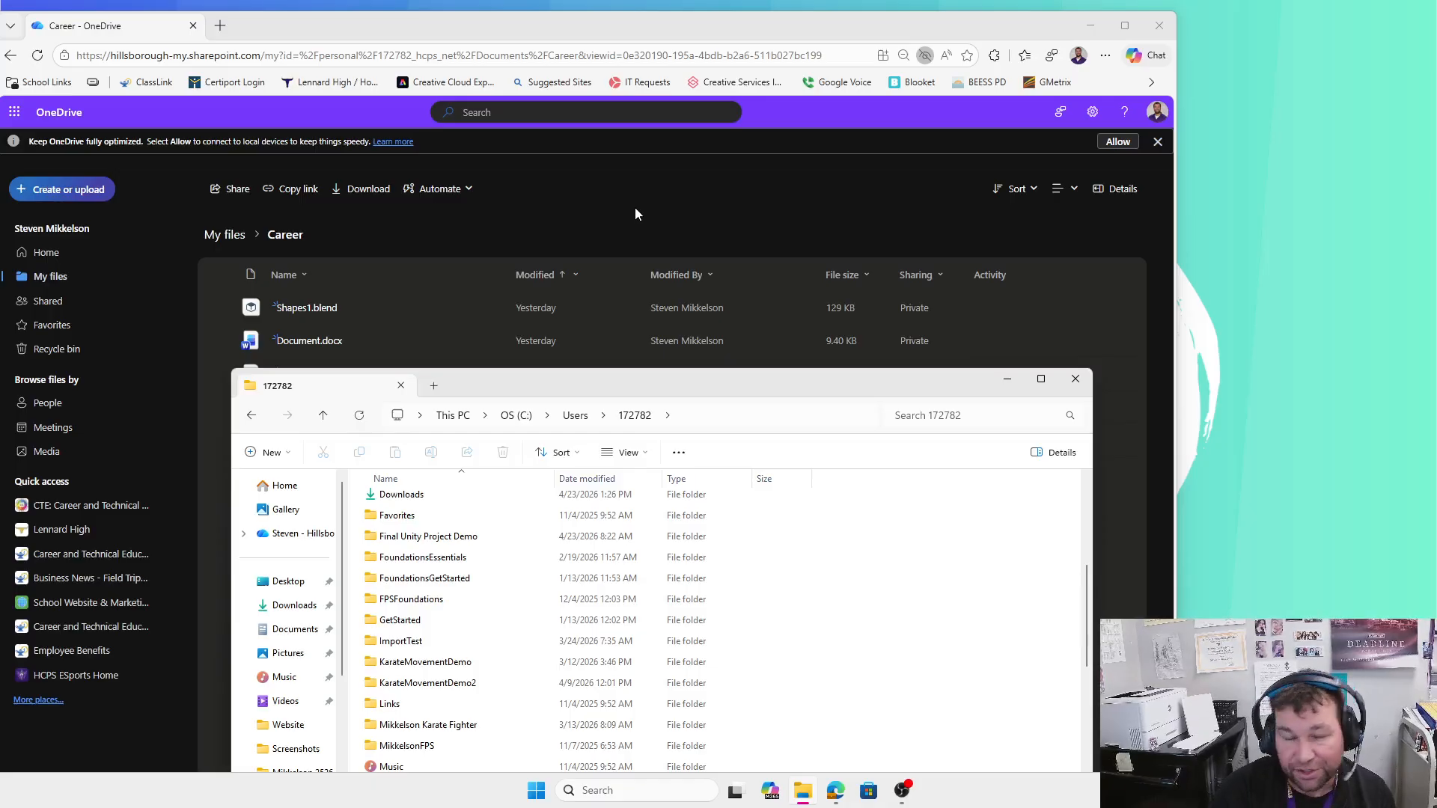
{"action": "left_click_drag", "start_coordinate": [786, 391], "coordinate": [831, 296]}
{"action": "left_click_drag", "start_coordinate": [672, 292], "coordinate": [753, 434]}
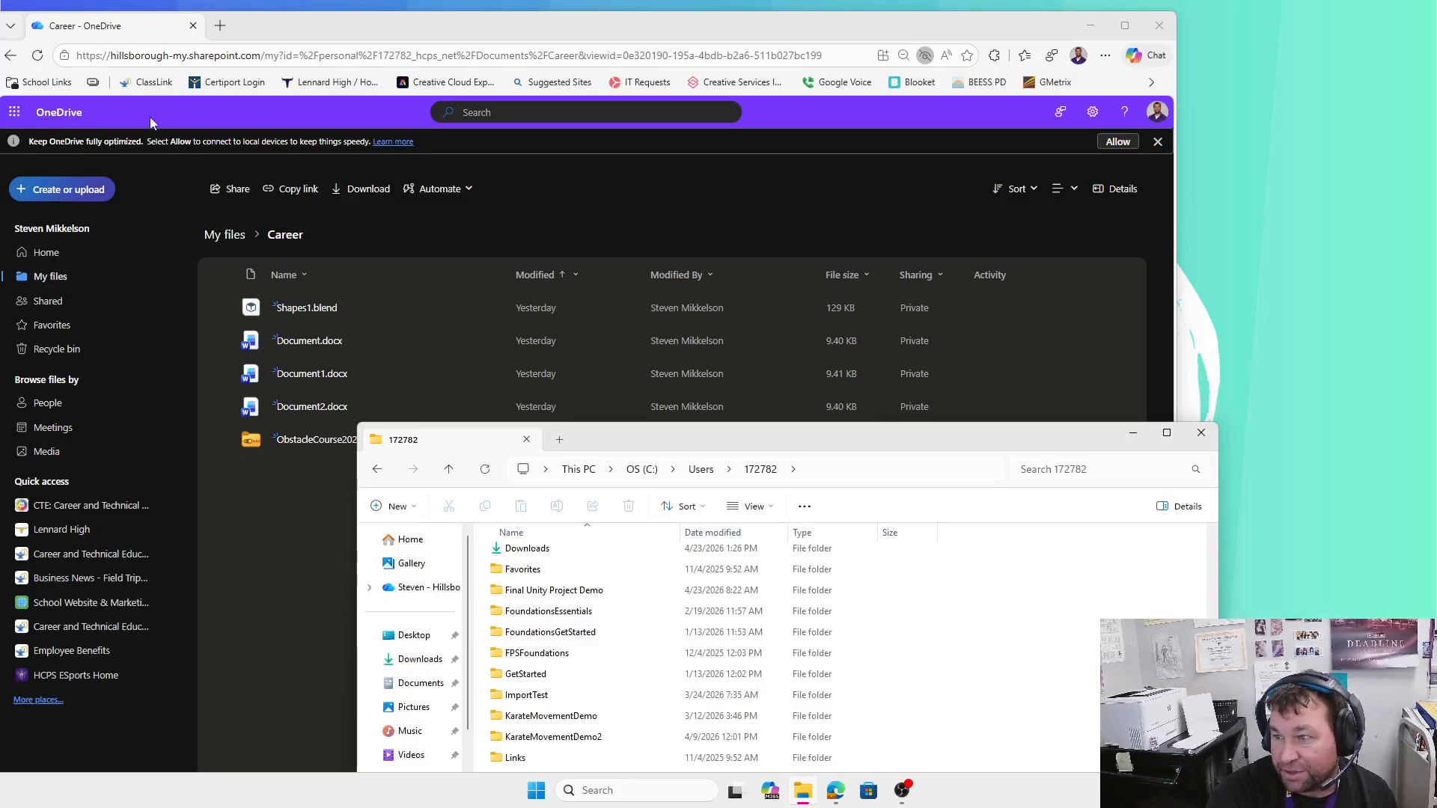
View the Microsoft 365 app list in OneDrive and in a new browser tab, and return to the Career folder
{"action": "left_click", "coordinate": [16, 119]}
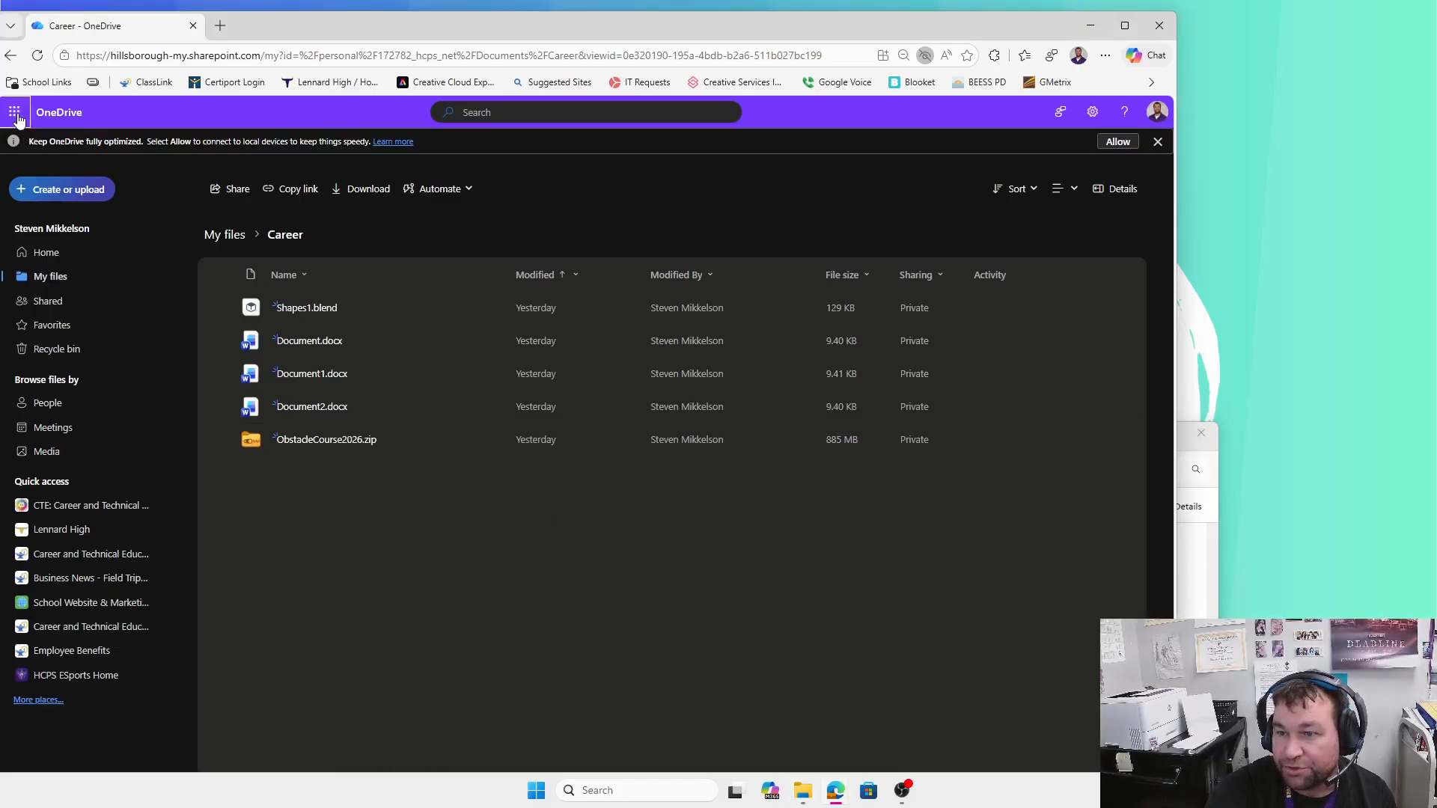
{"action": "left_click", "coordinate": [17, 119]}
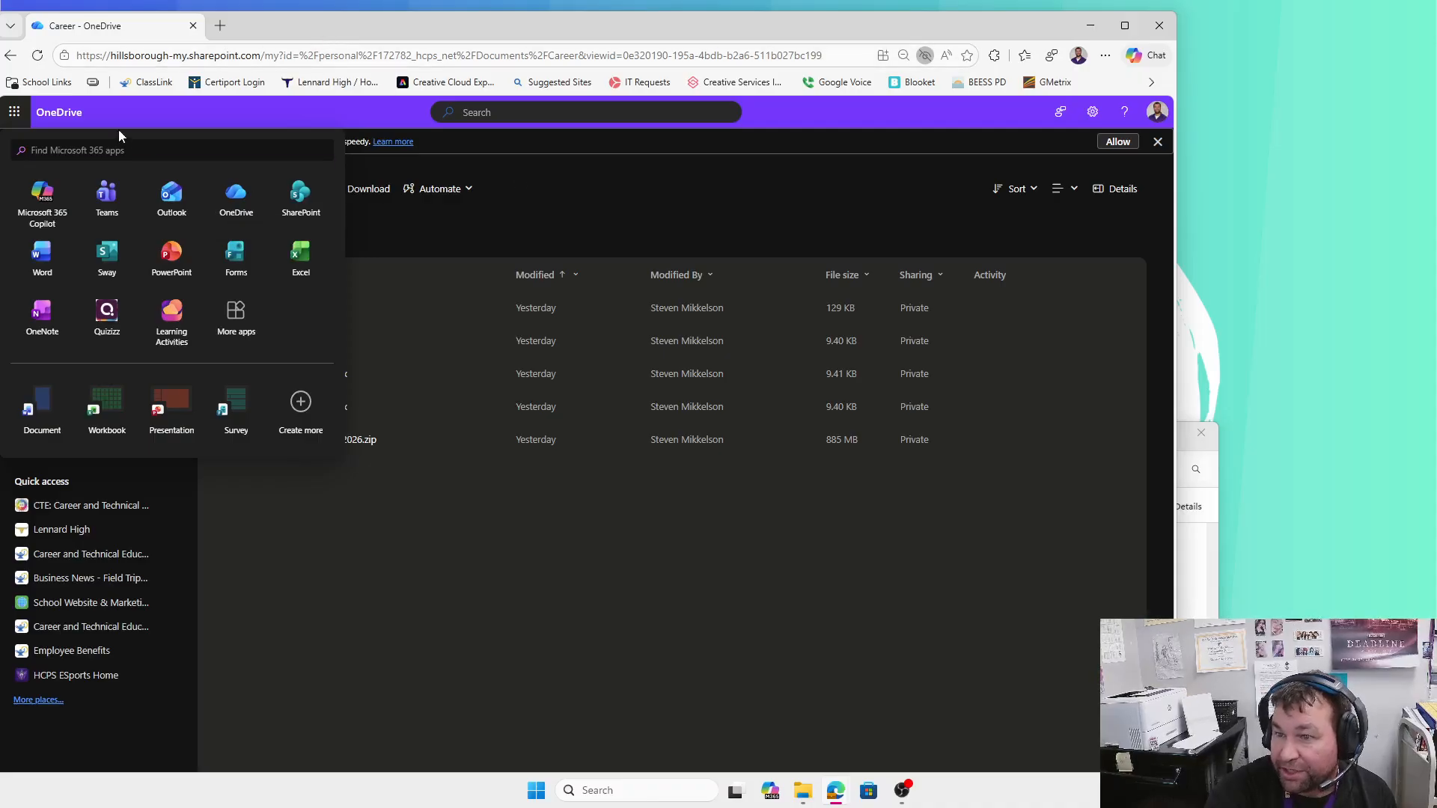
{"action": "left_click", "coordinate": [159, 110]}
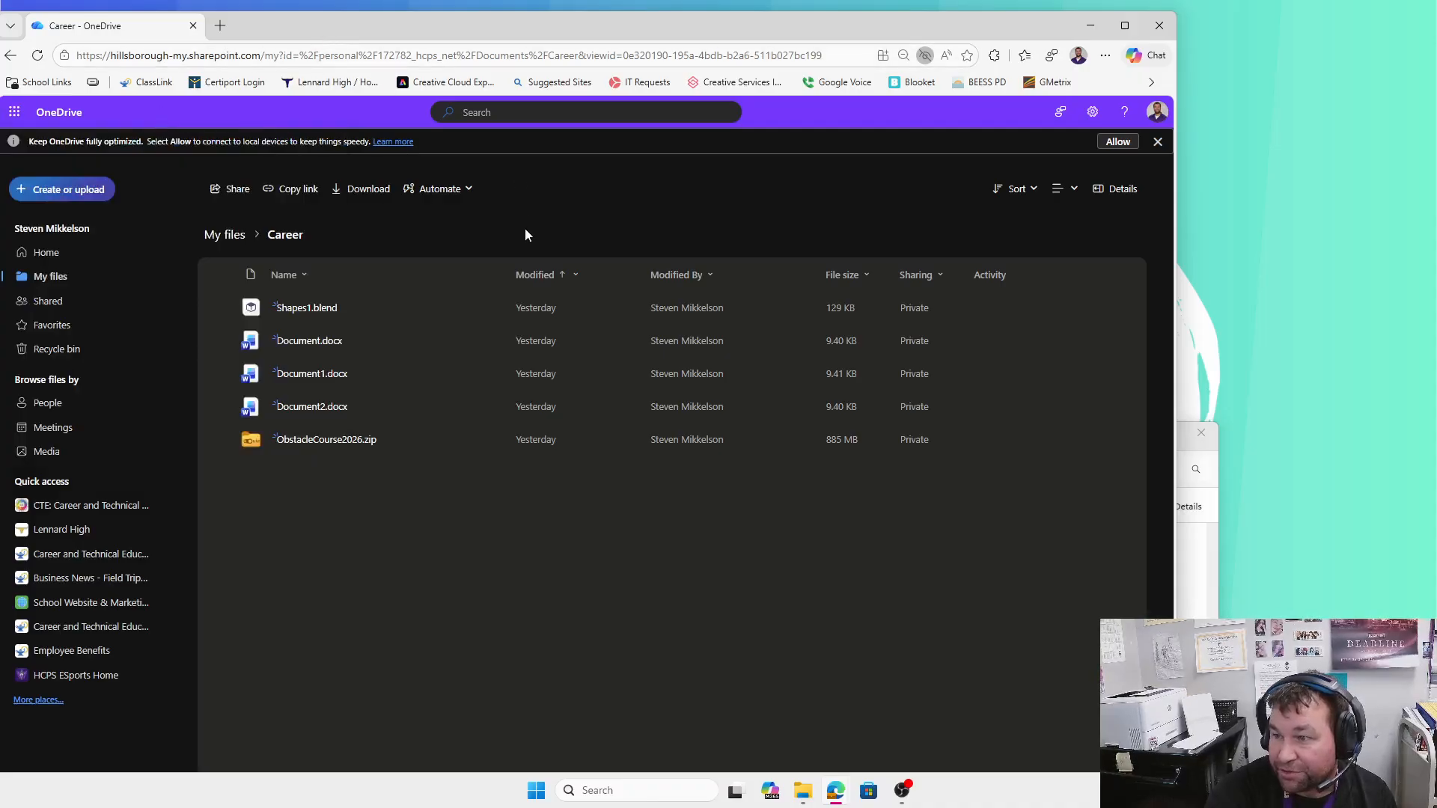
{"action": "left_click", "coordinate": [221, 27]}
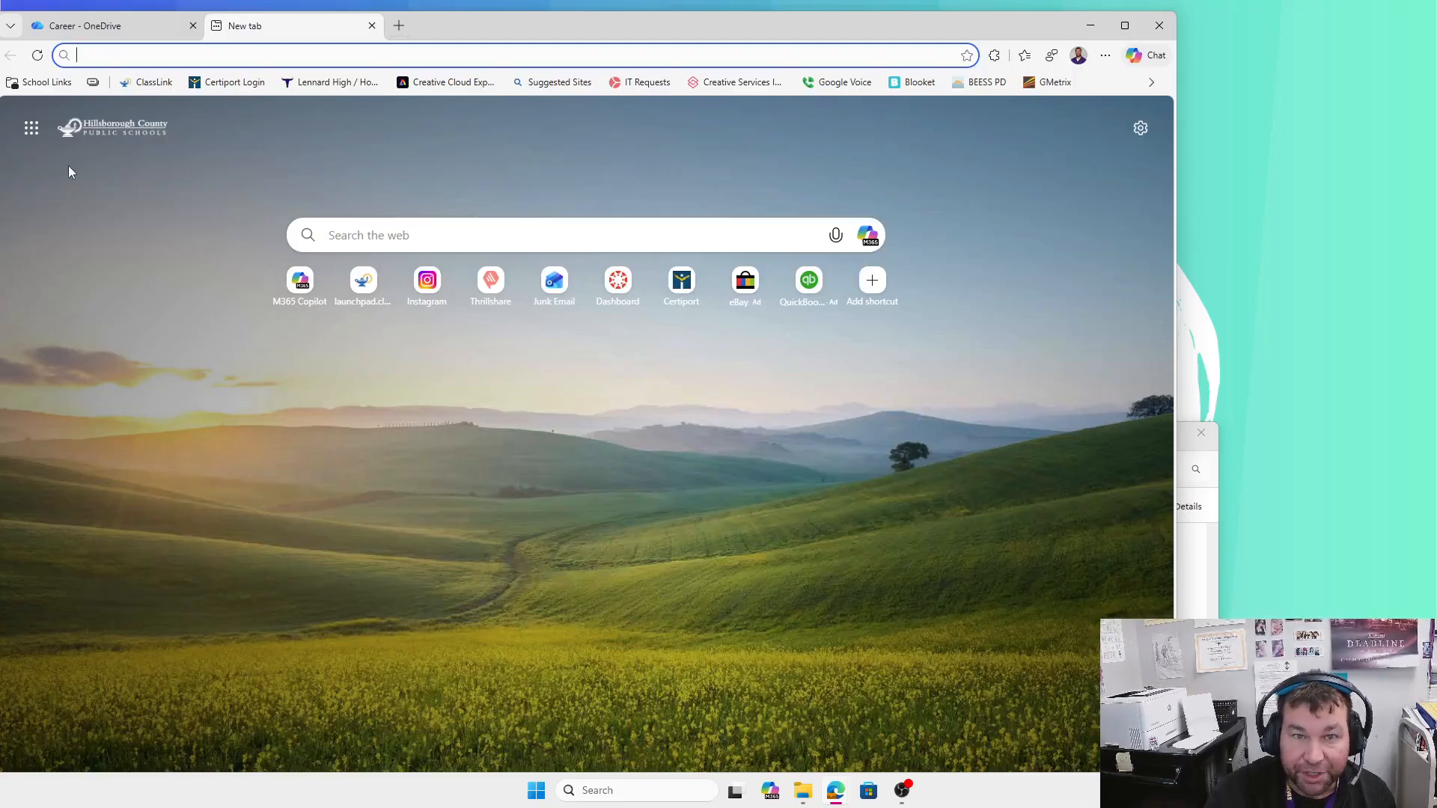
{"action": "left_click", "coordinate": [32, 128]}
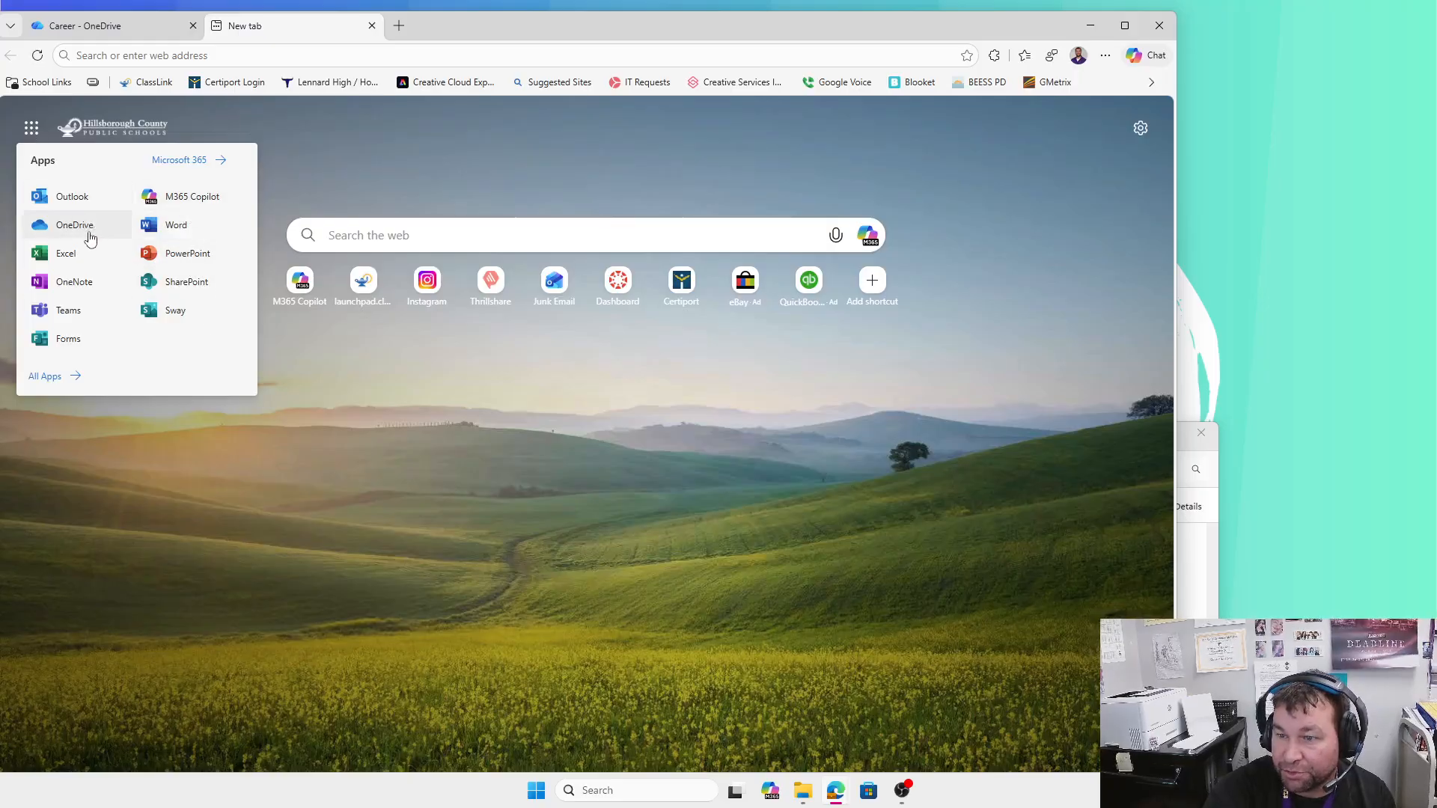
{"action": "left_click", "coordinate": [132, 34]}
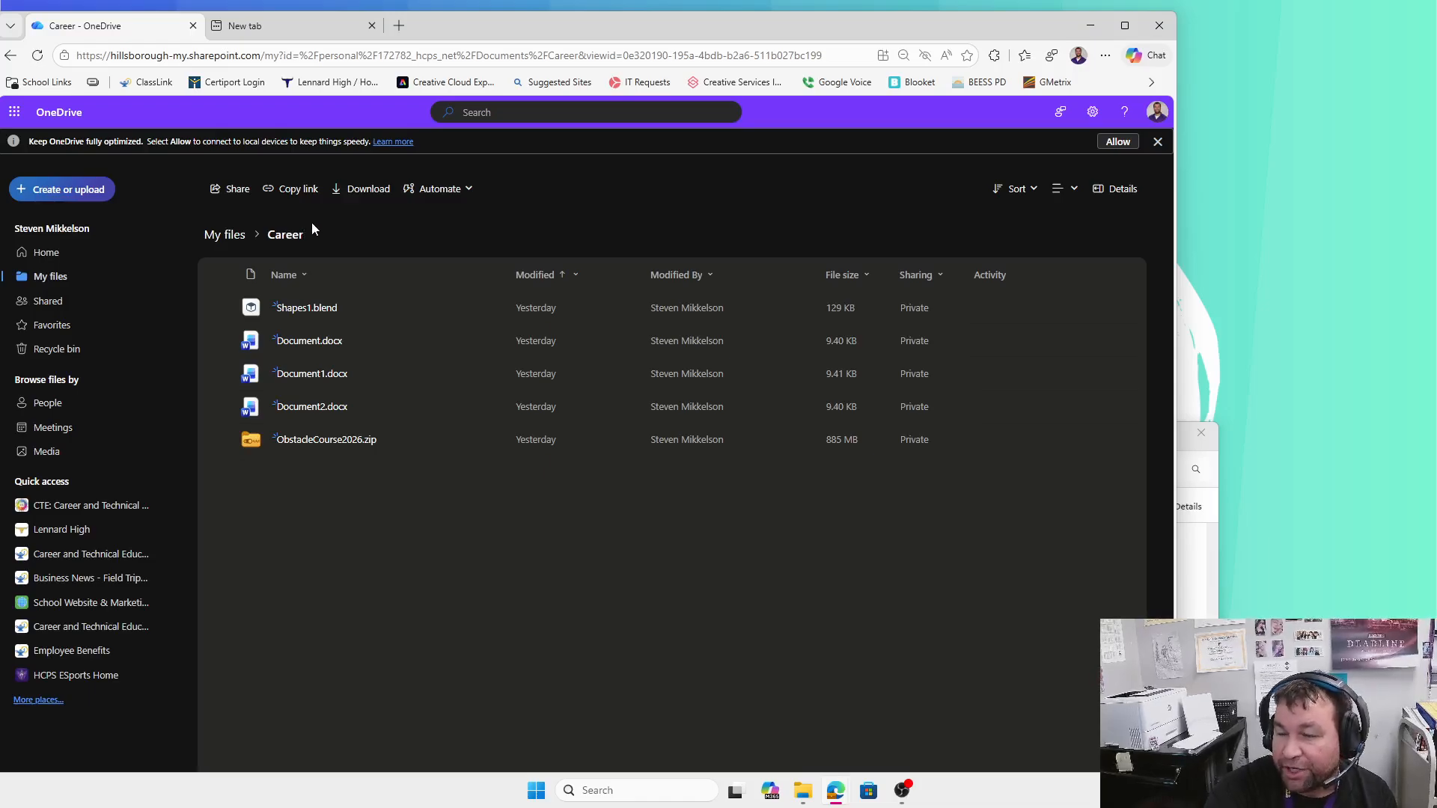
Go up from the Career folder to My files and look through its folder list
{"action": "left_click", "coordinate": [225, 236]}
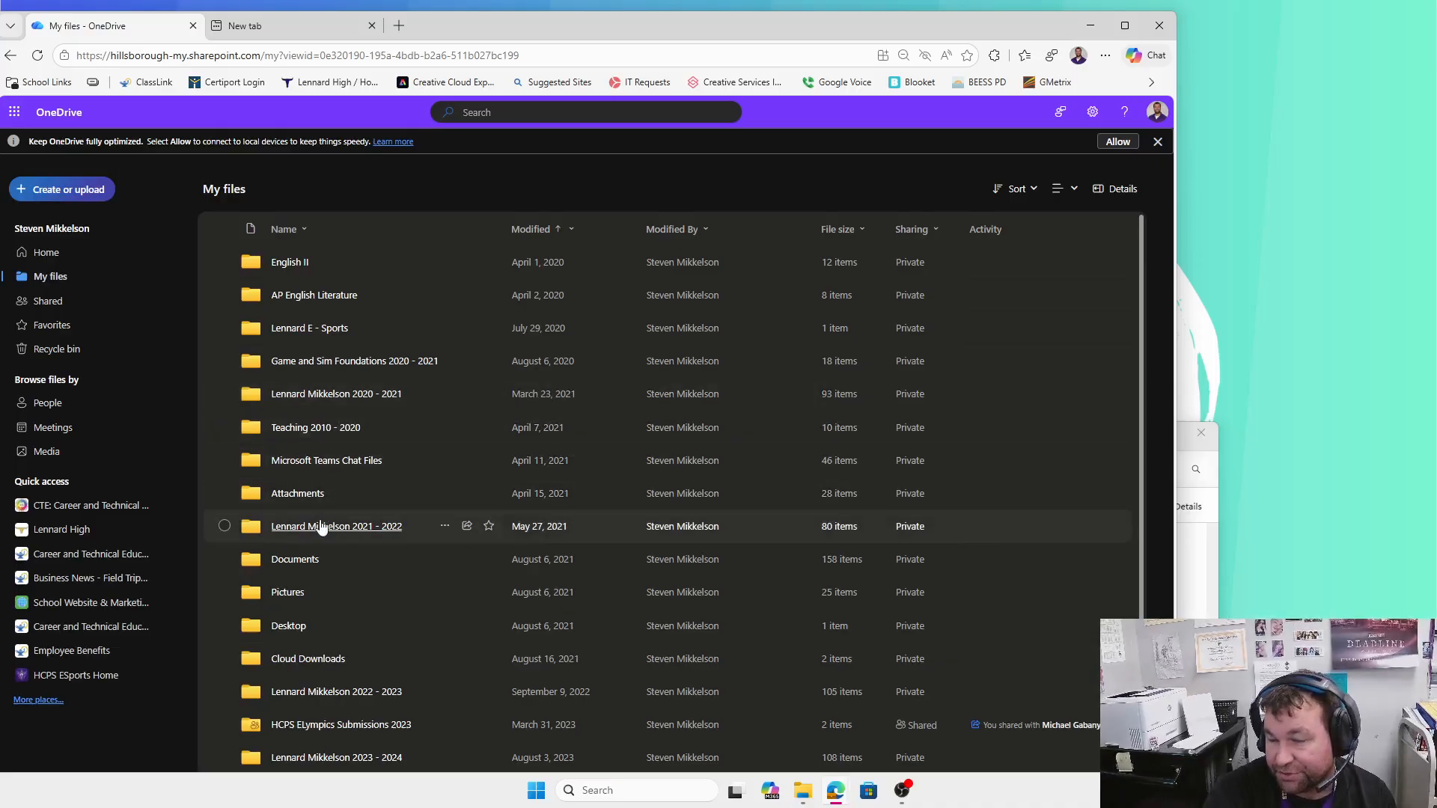
{"action": "scroll", "coordinate": [335, 500], "scroll_direction": "down", "scroll_amount": 3}
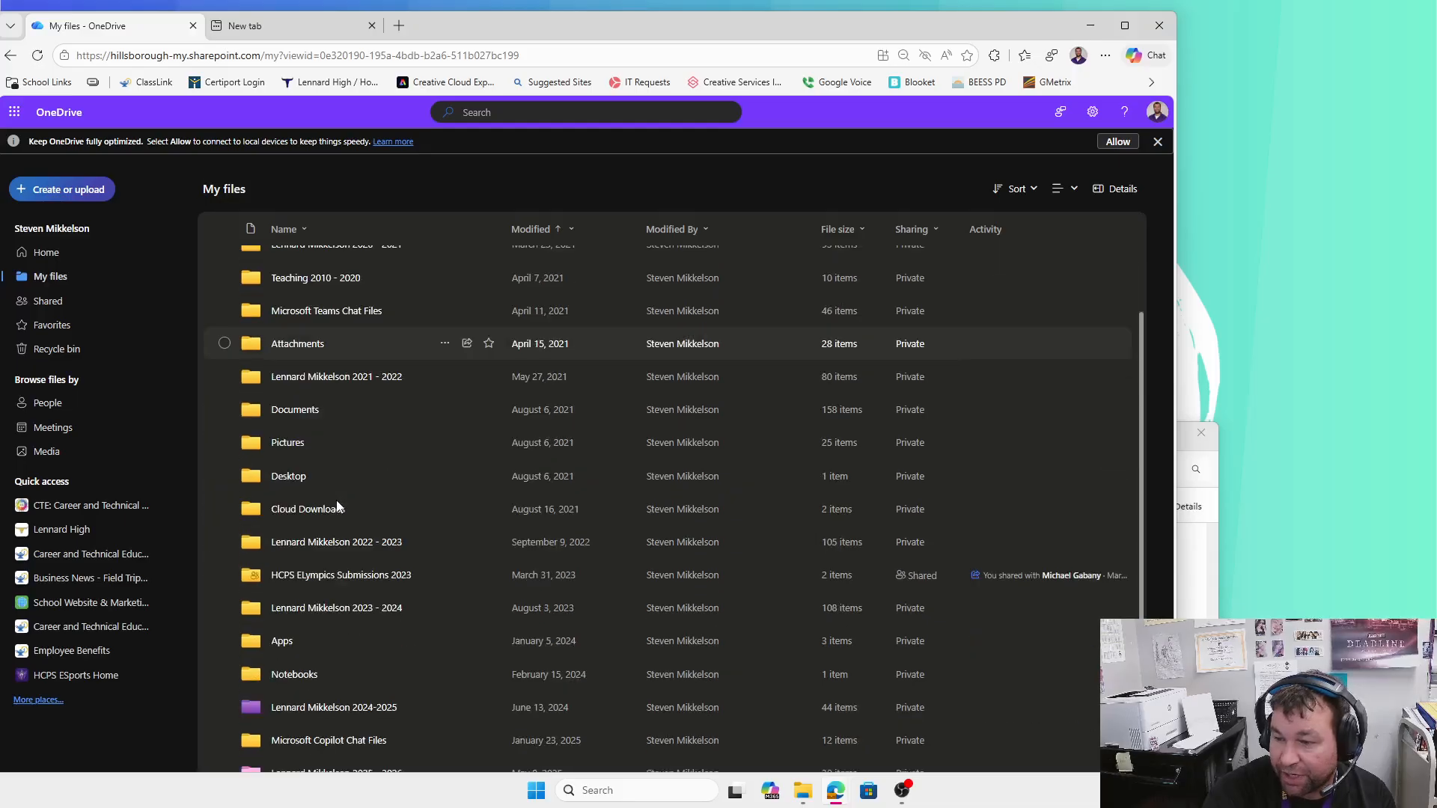
{"action": "scroll", "coordinate": [337, 494], "scroll_direction": "up", "scroll_amount": 3}
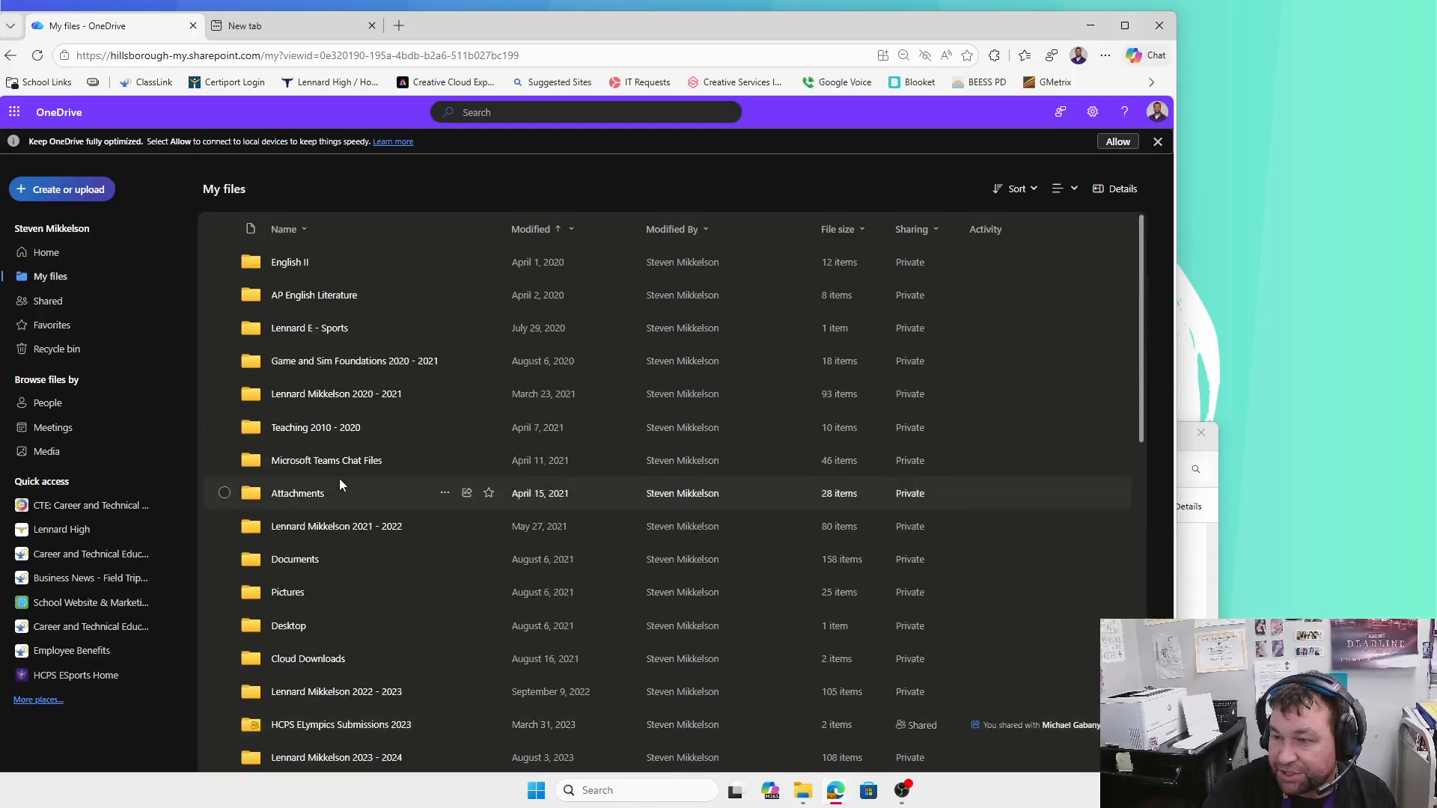
{"action": "scroll", "coordinate": [342, 591], "scroll_direction": "down", "scroll_amount": 10}
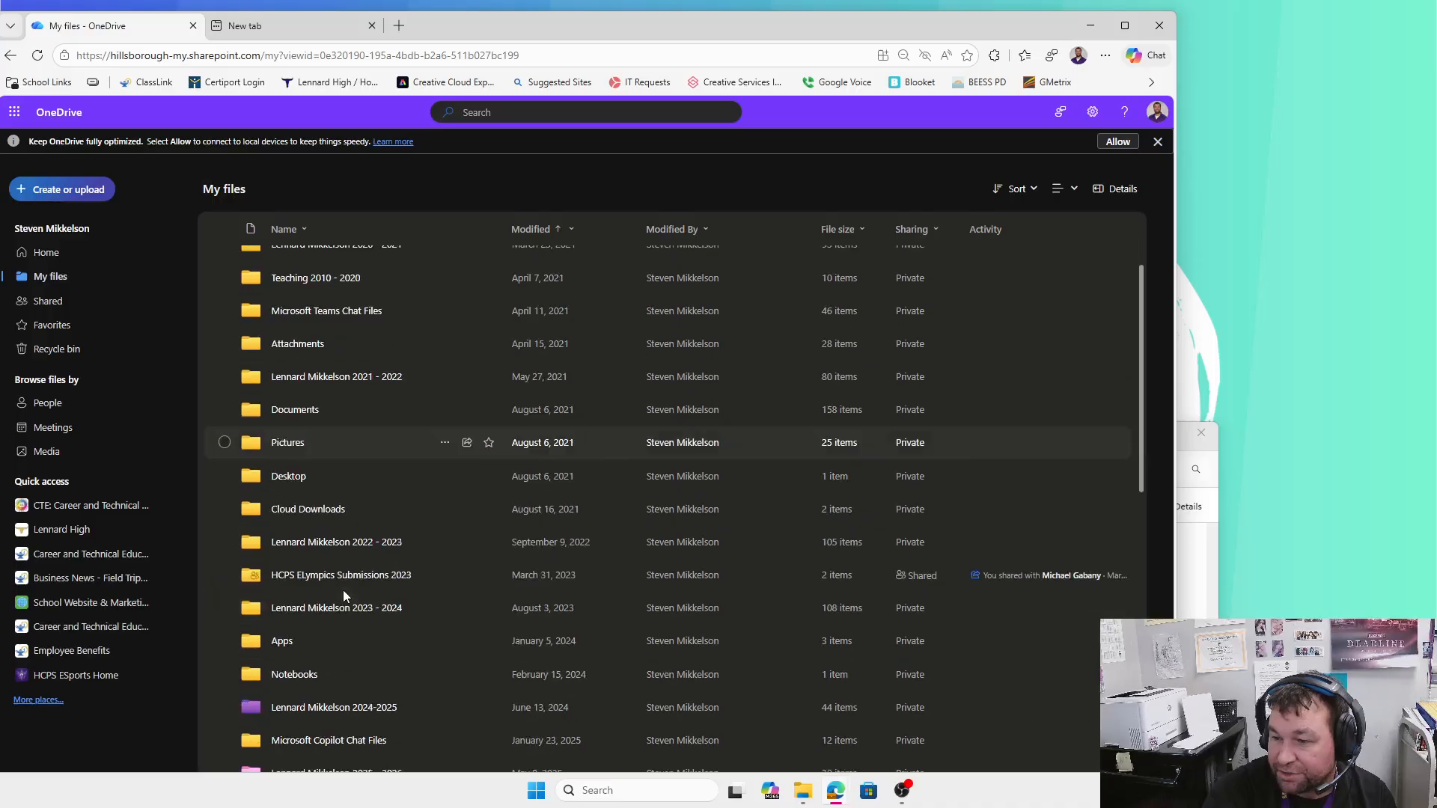
{"action": "scroll", "coordinate": [343, 592], "scroll_direction": "down", "scroll_amount": 2}
{"action": "scroll", "coordinate": [343, 591], "scroll_direction": "up", "scroll_amount": 10}
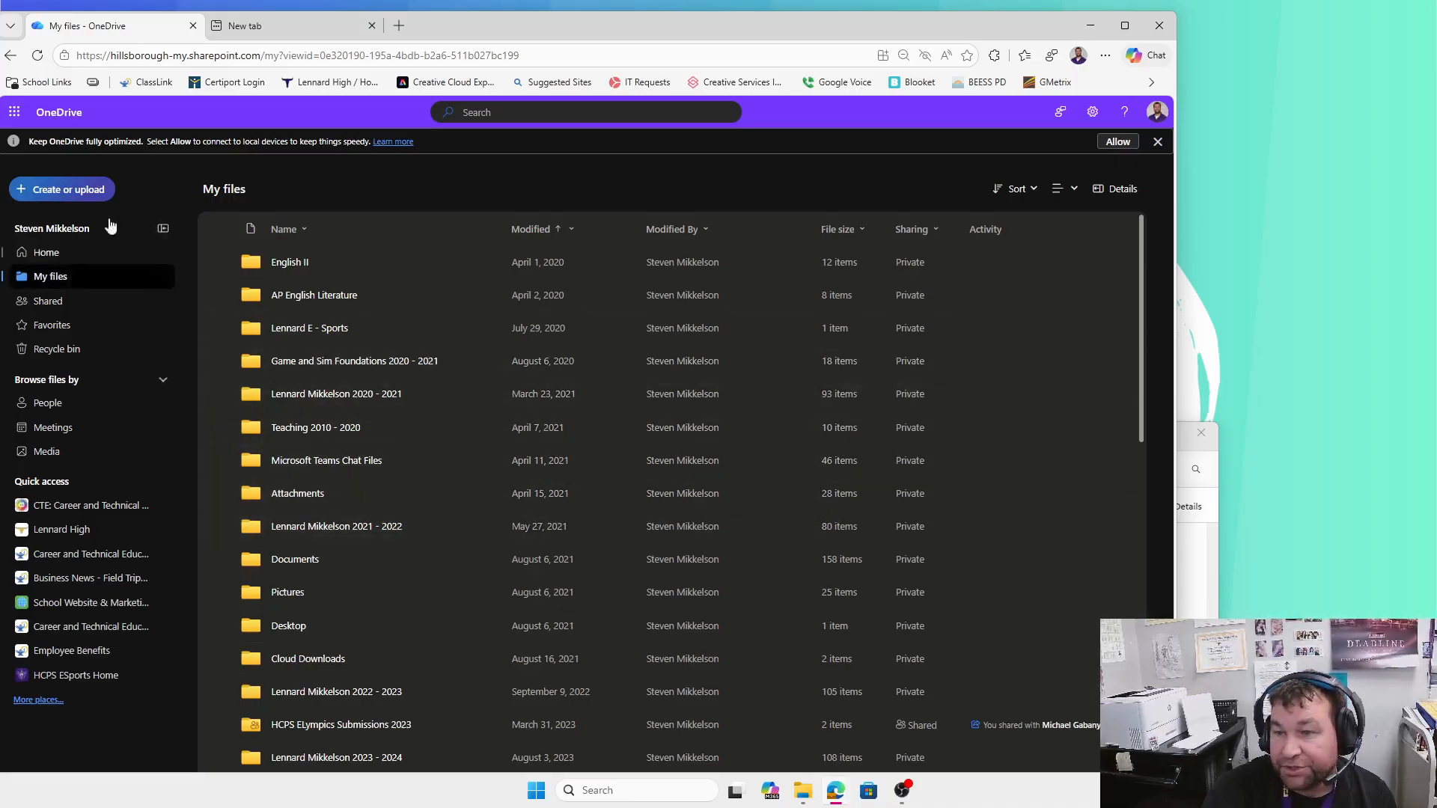
Create a green folder named Career2 in My files and open it
{"action": "left_click", "coordinate": [68, 192]}
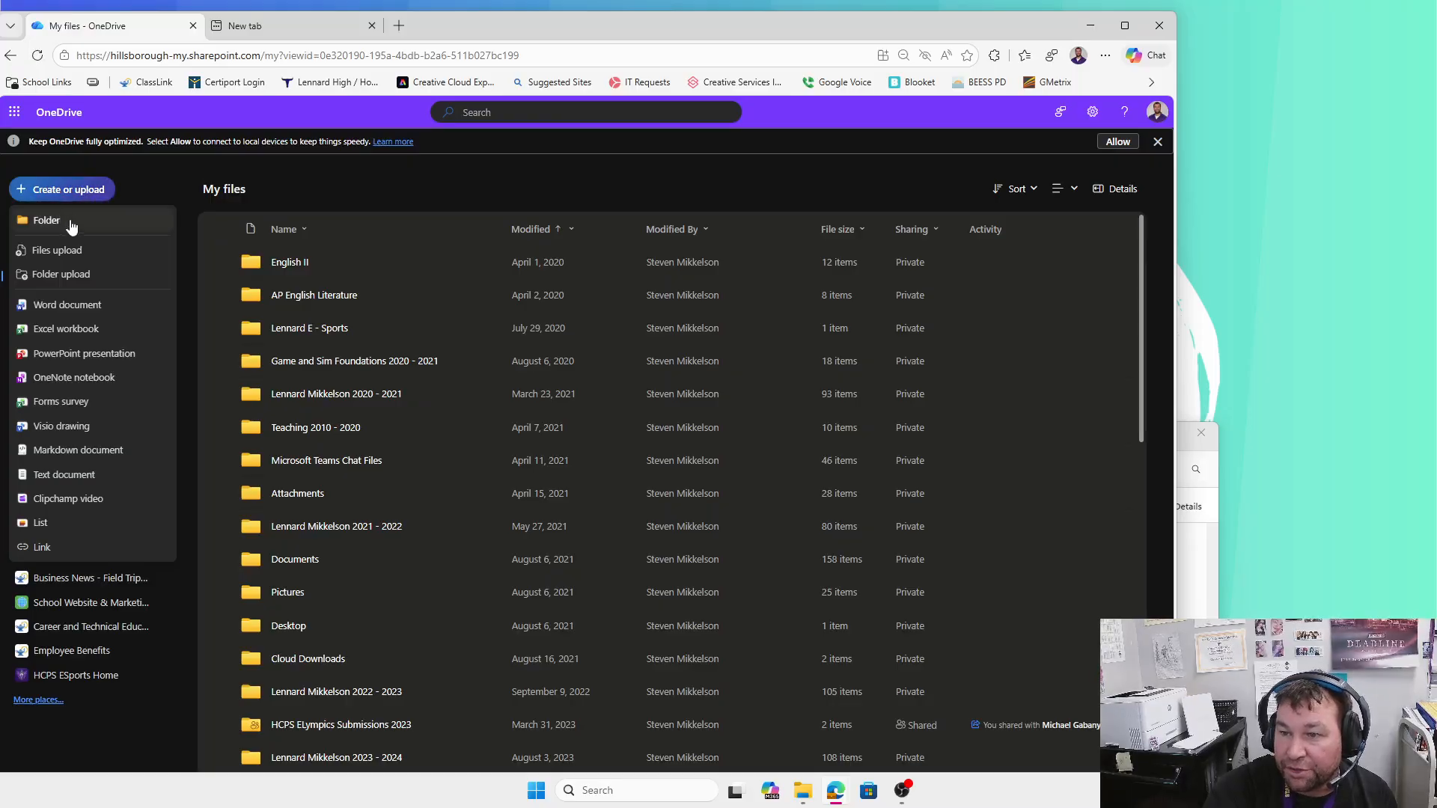
{"action": "left_click", "coordinate": [72, 222]}
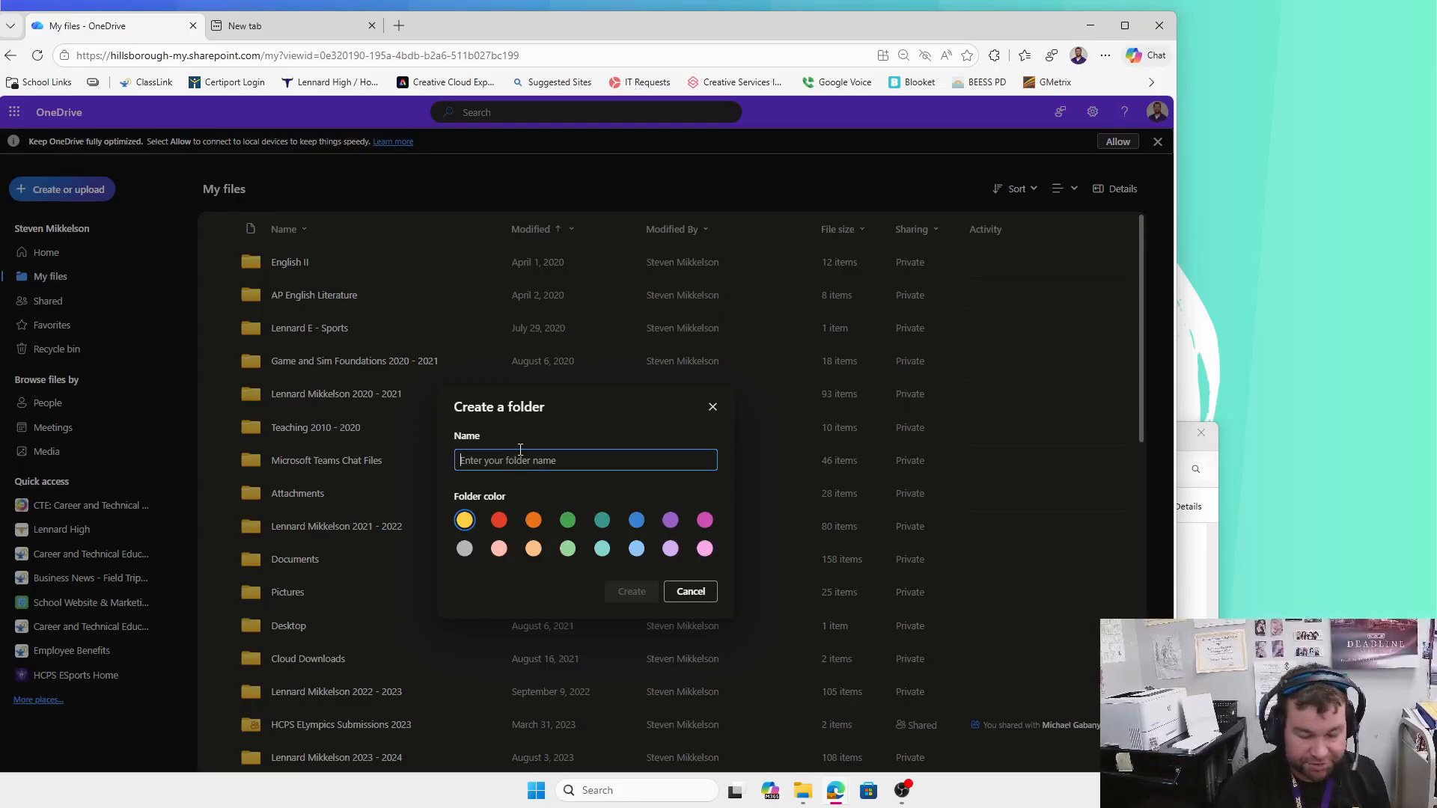
{"action": "type", "text": "Career"}
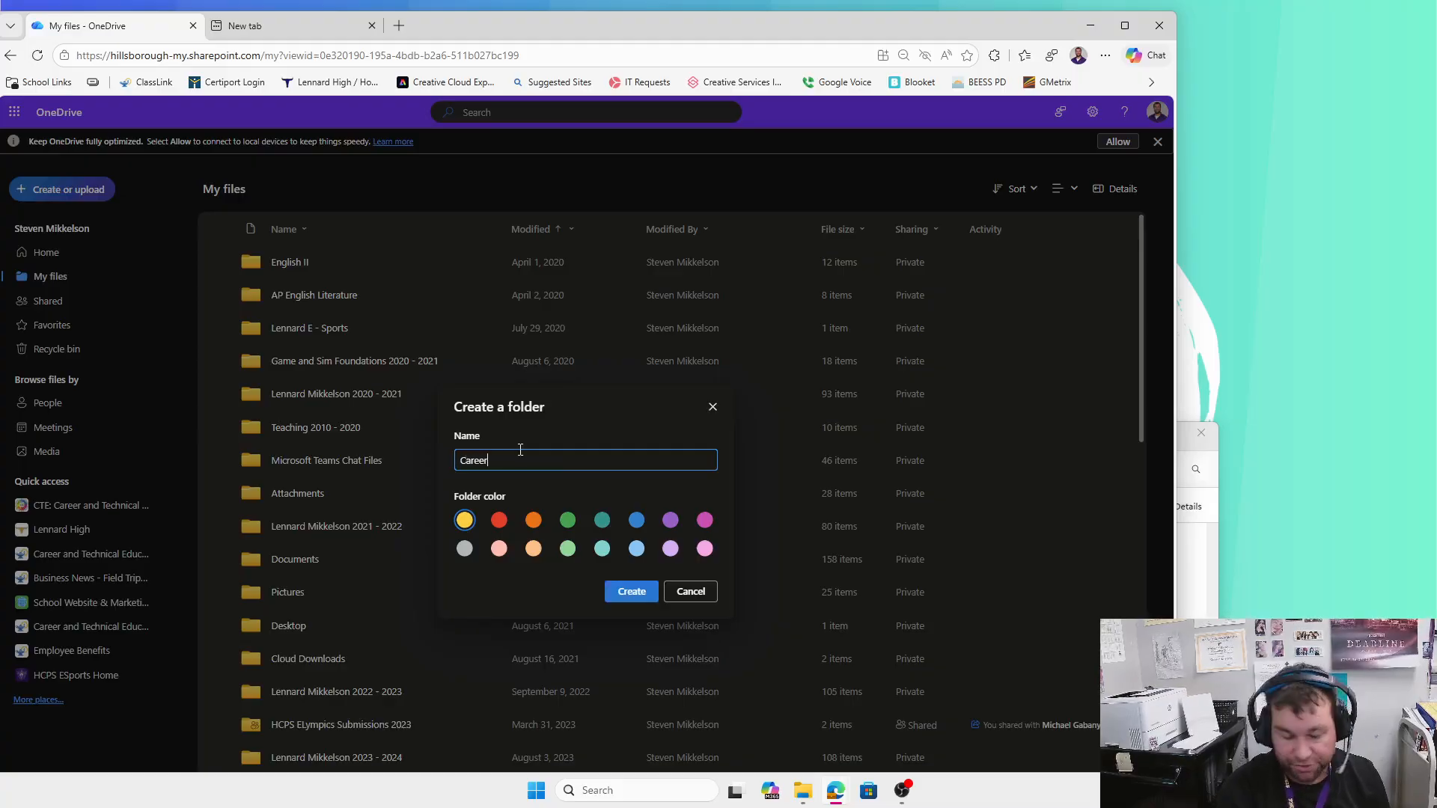
{"action": "type", "text": "2"}
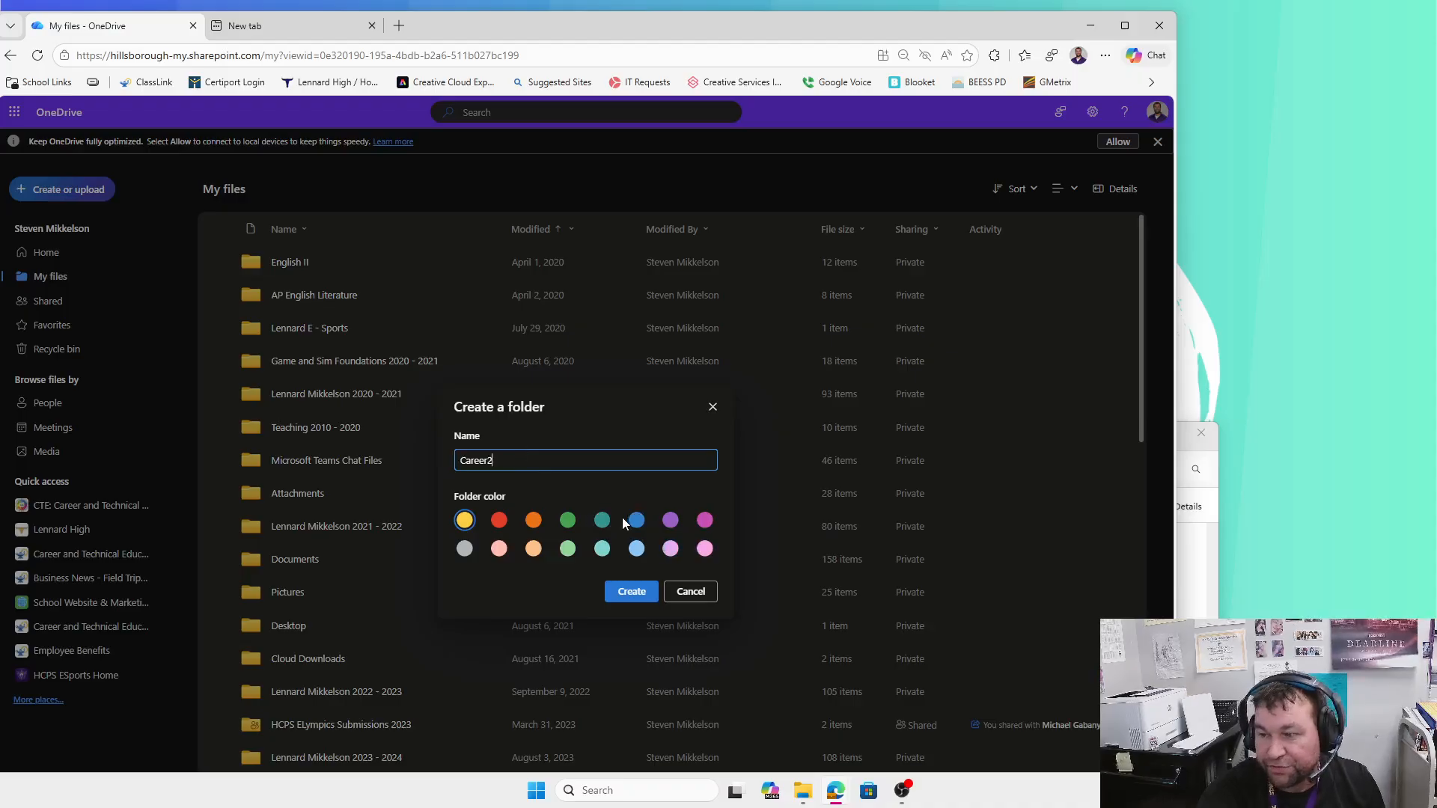
{"action": "left_click", "coordinate": [563, 521]}
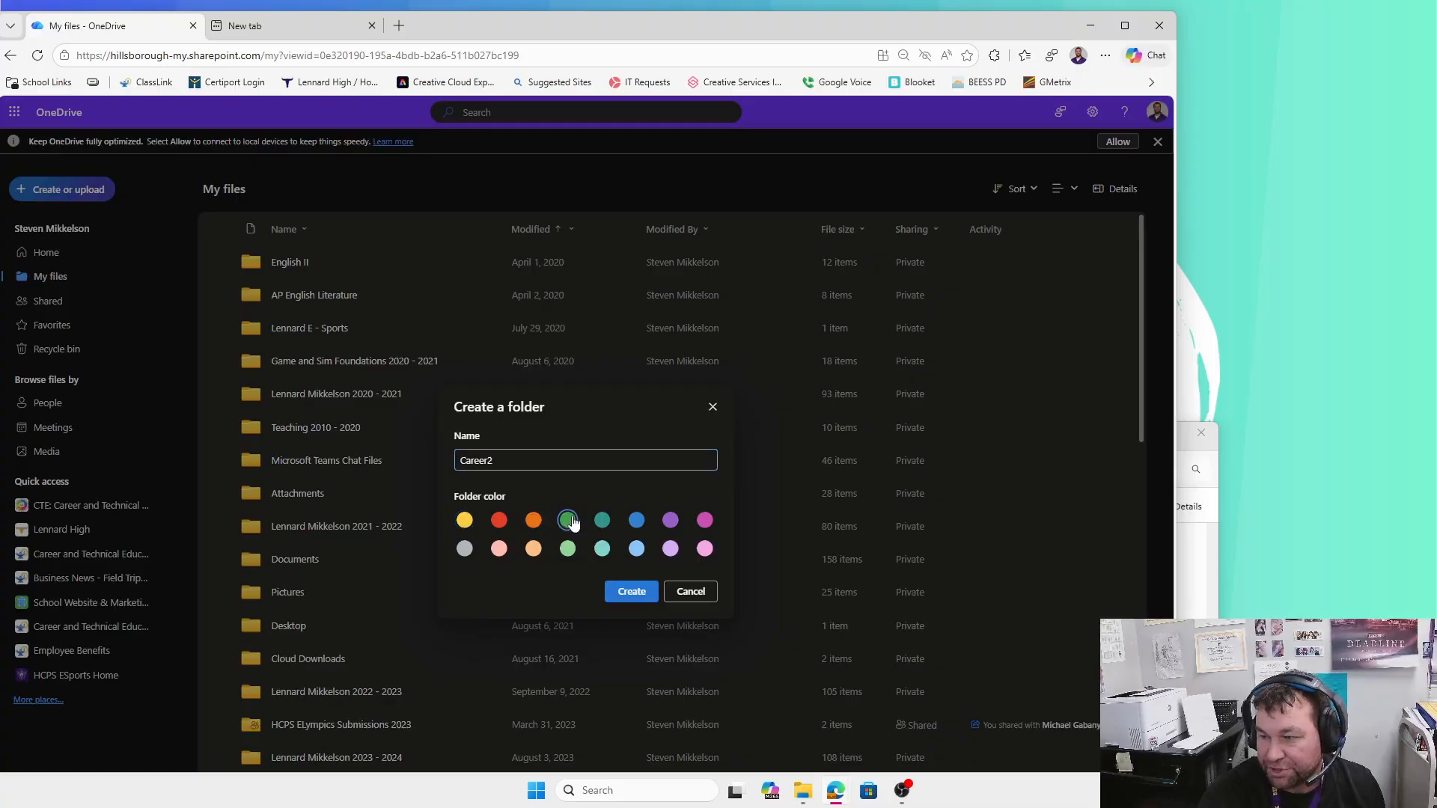
{"action": "left_click", "coordinate": [632, 592]}
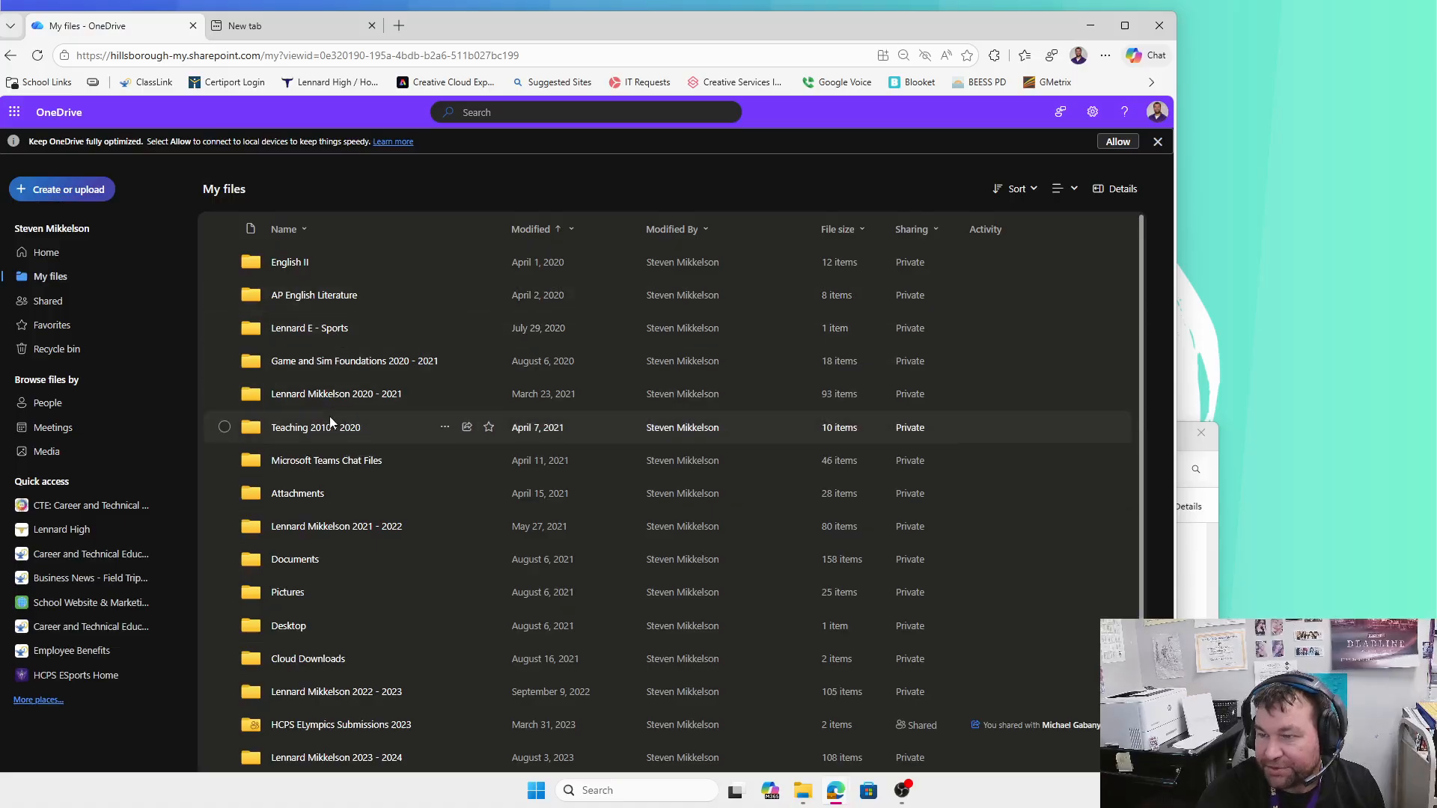
{"action": "scroll", "coordinate": [334, 382], "scroll_direction": "down", "scroll_amount": 6}
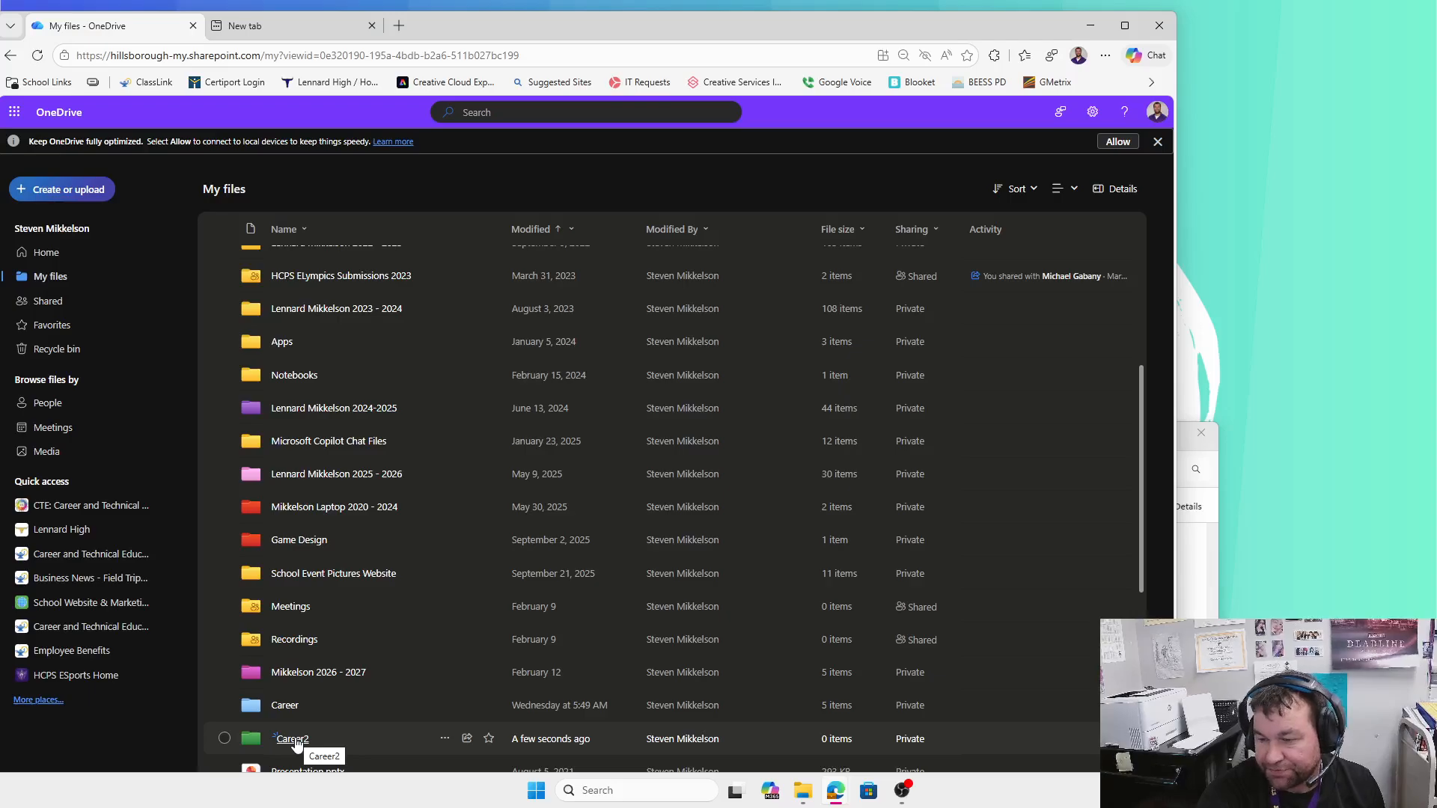
{"action": "left_click", "coordinate": [293, 740]}
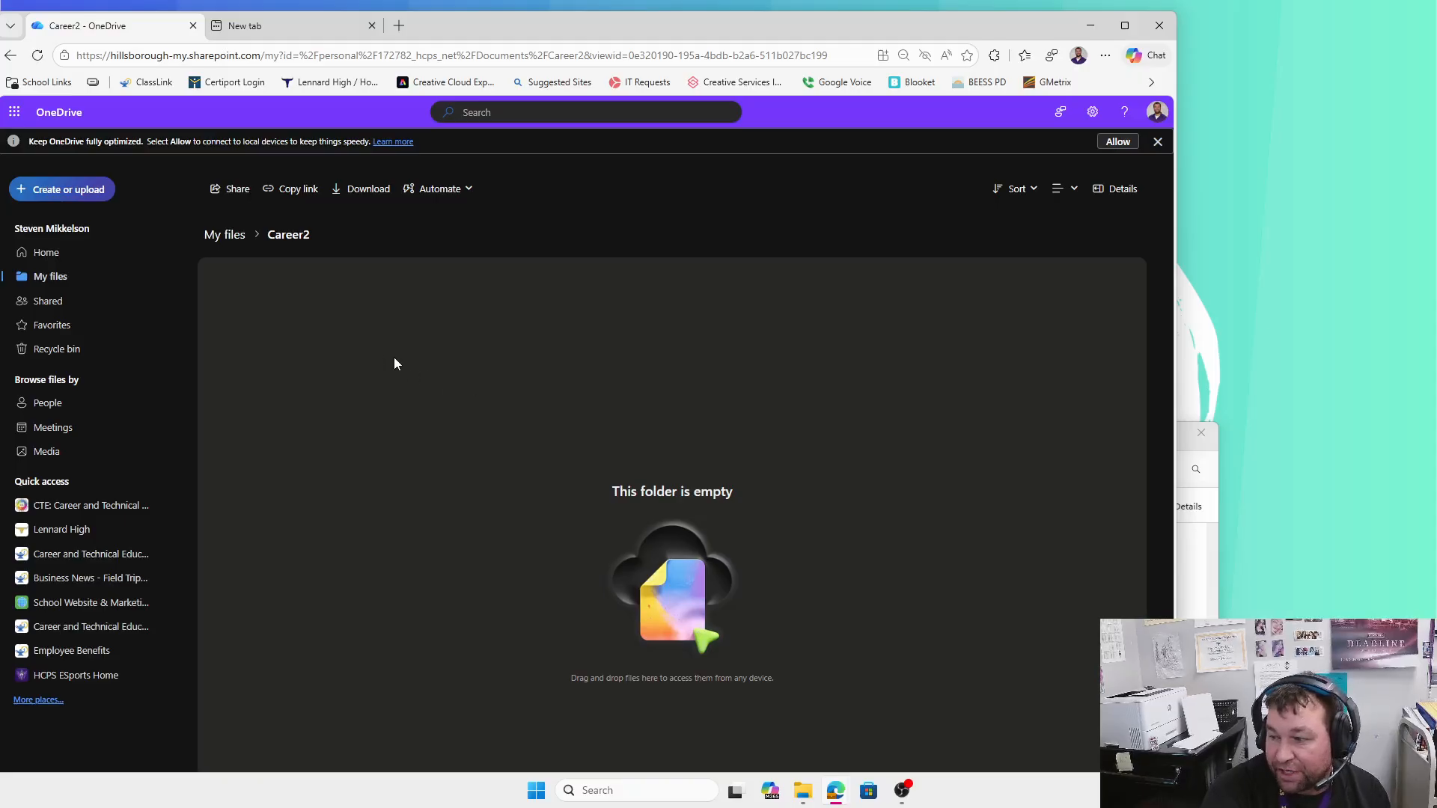
{"action": "left_click", "coordinate": [84, 191]}
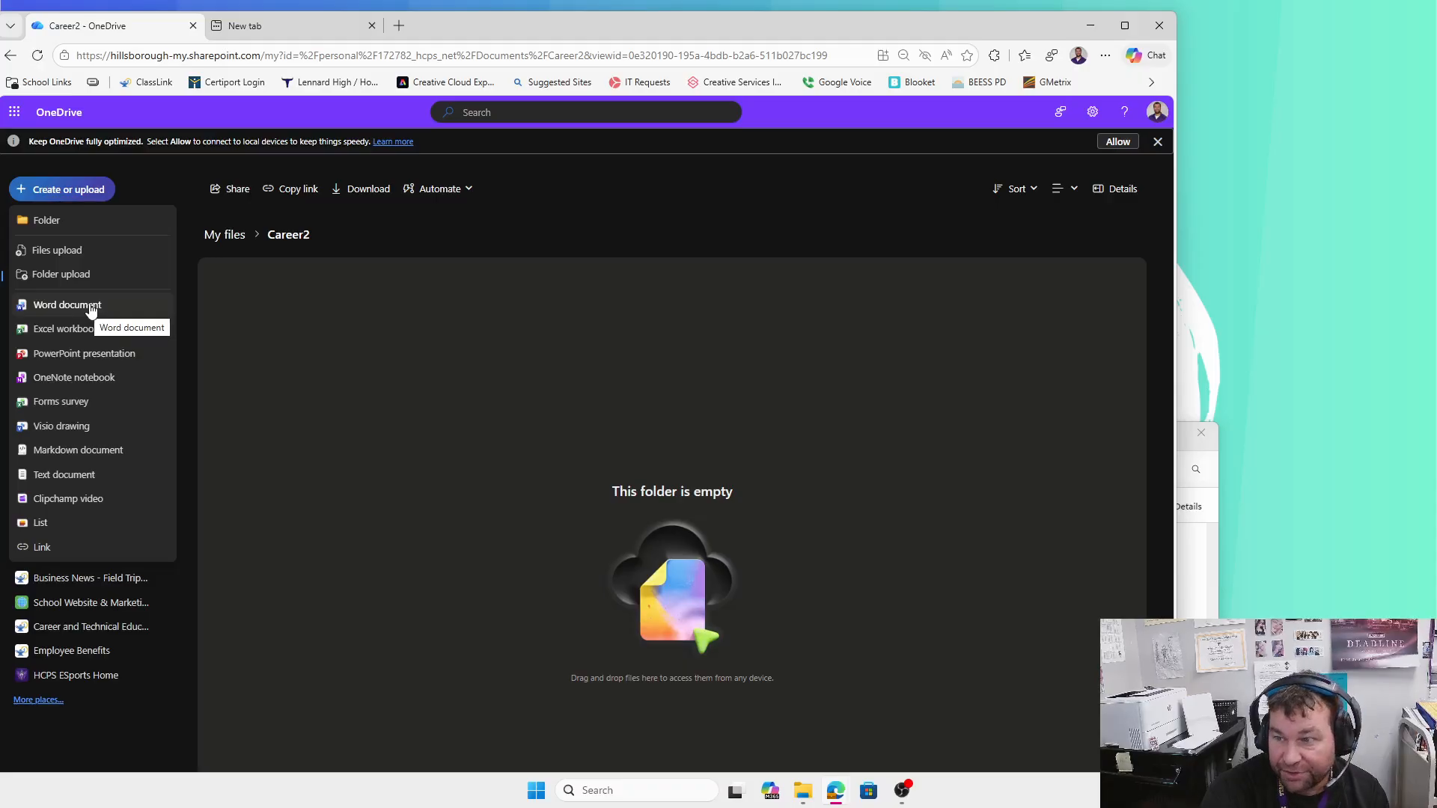
{"action": "left_click", "coordinate": [65, 253]}
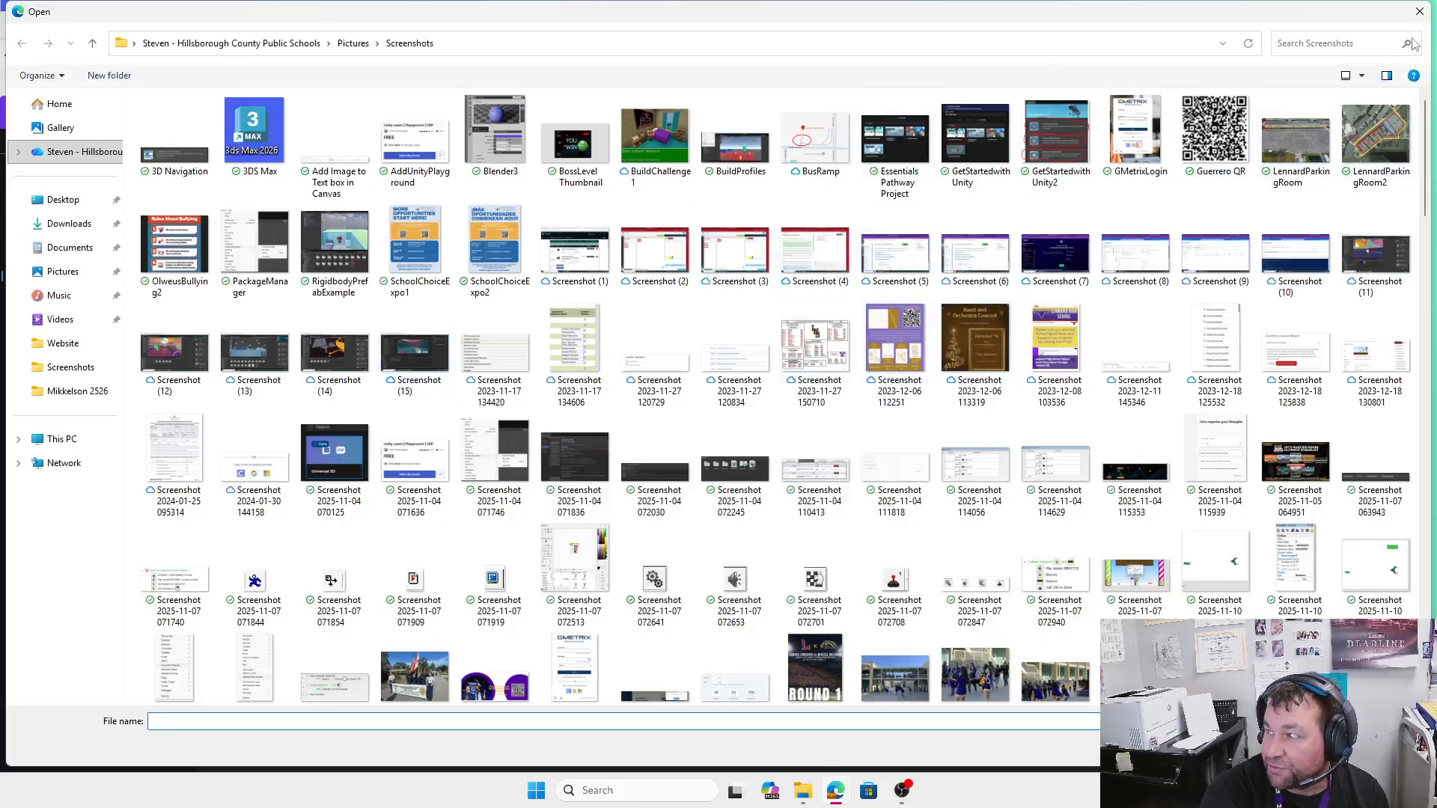
{"action": "left_click", "coordinate": [1419, 11]}
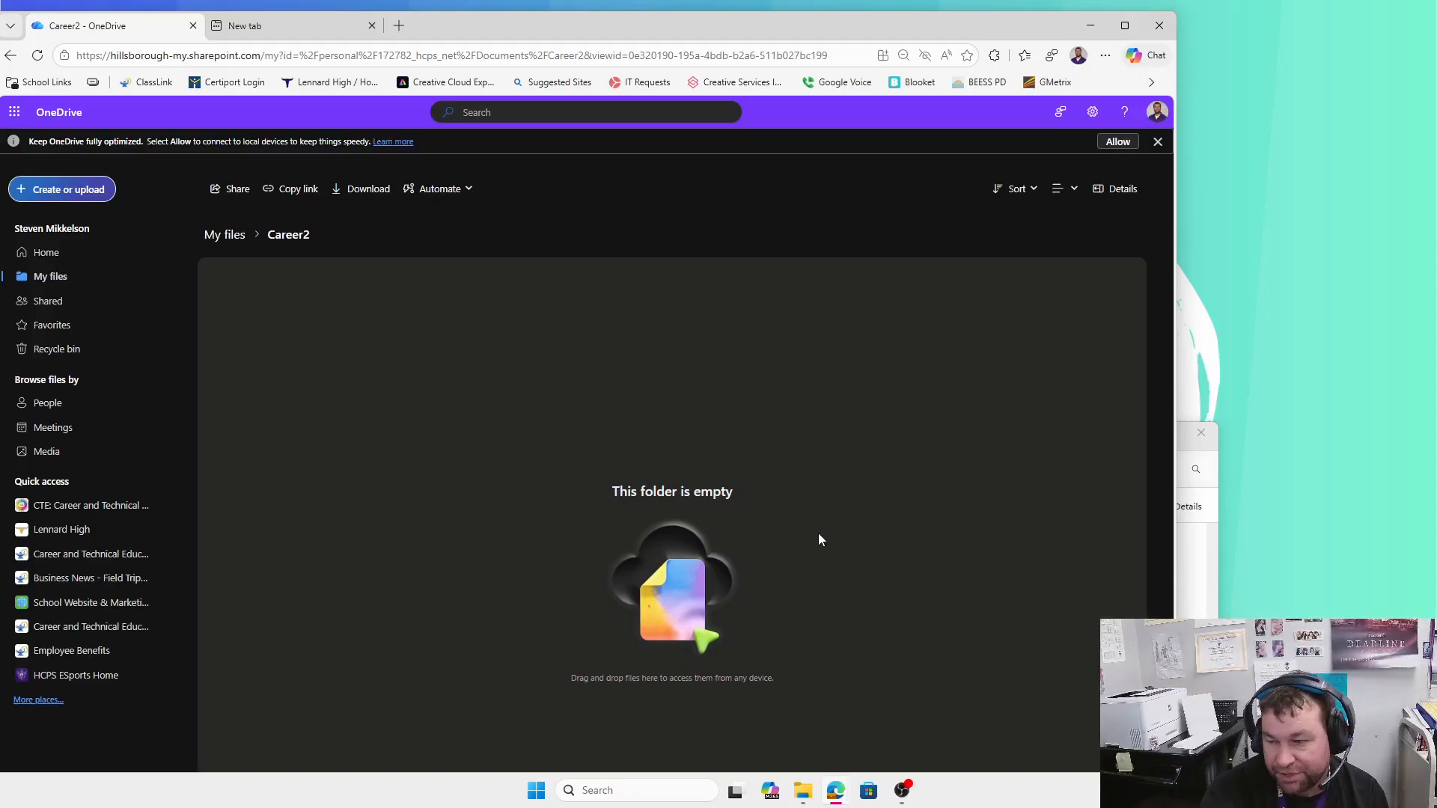
Switch to File Explorer and compress the Karate Fighter project folder to a ZIP file
{"action": "left_click", "coordinate": [802, 790]}
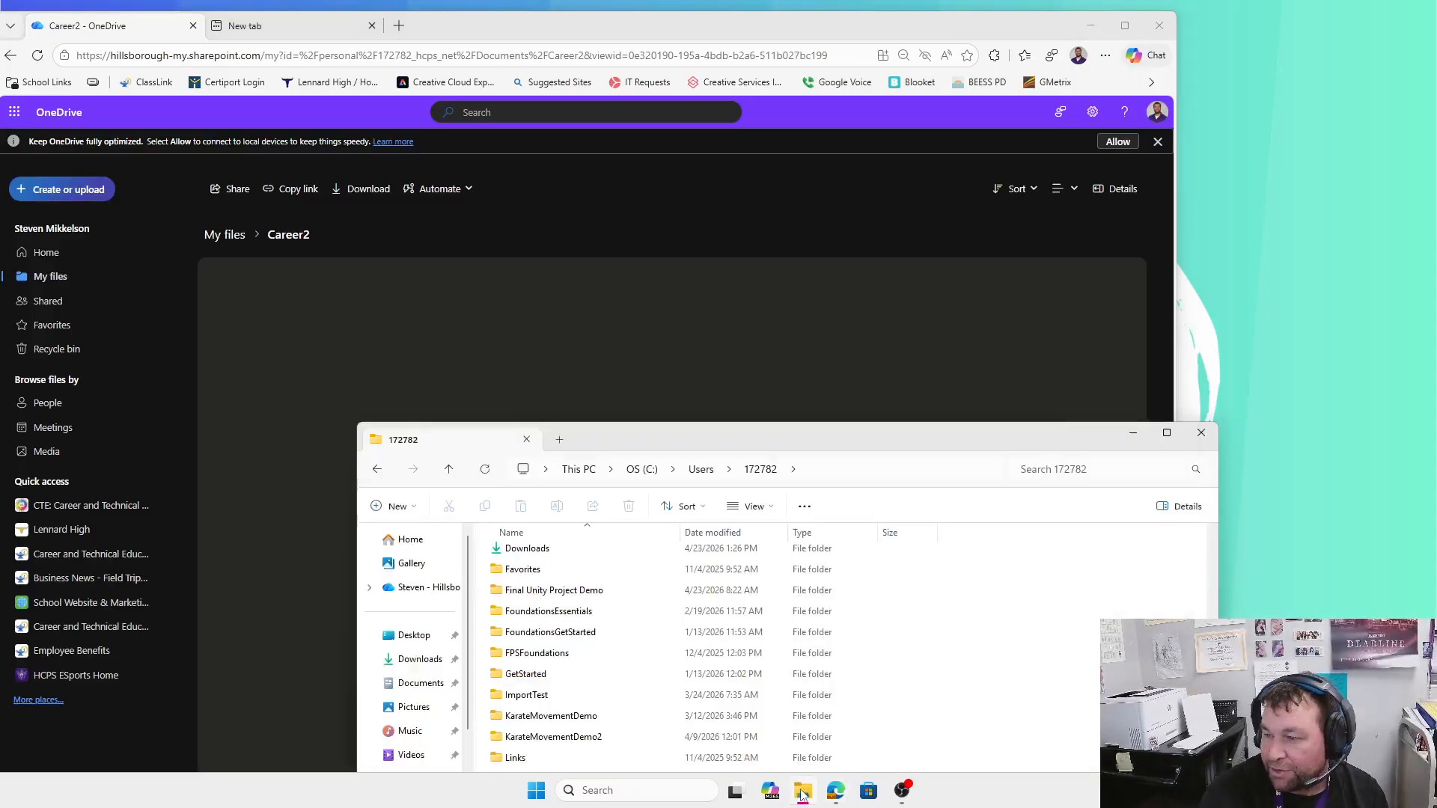
{"action": "left_click_drag", "start_coordinate": [846, 435], "coordinate": [703, 285]}
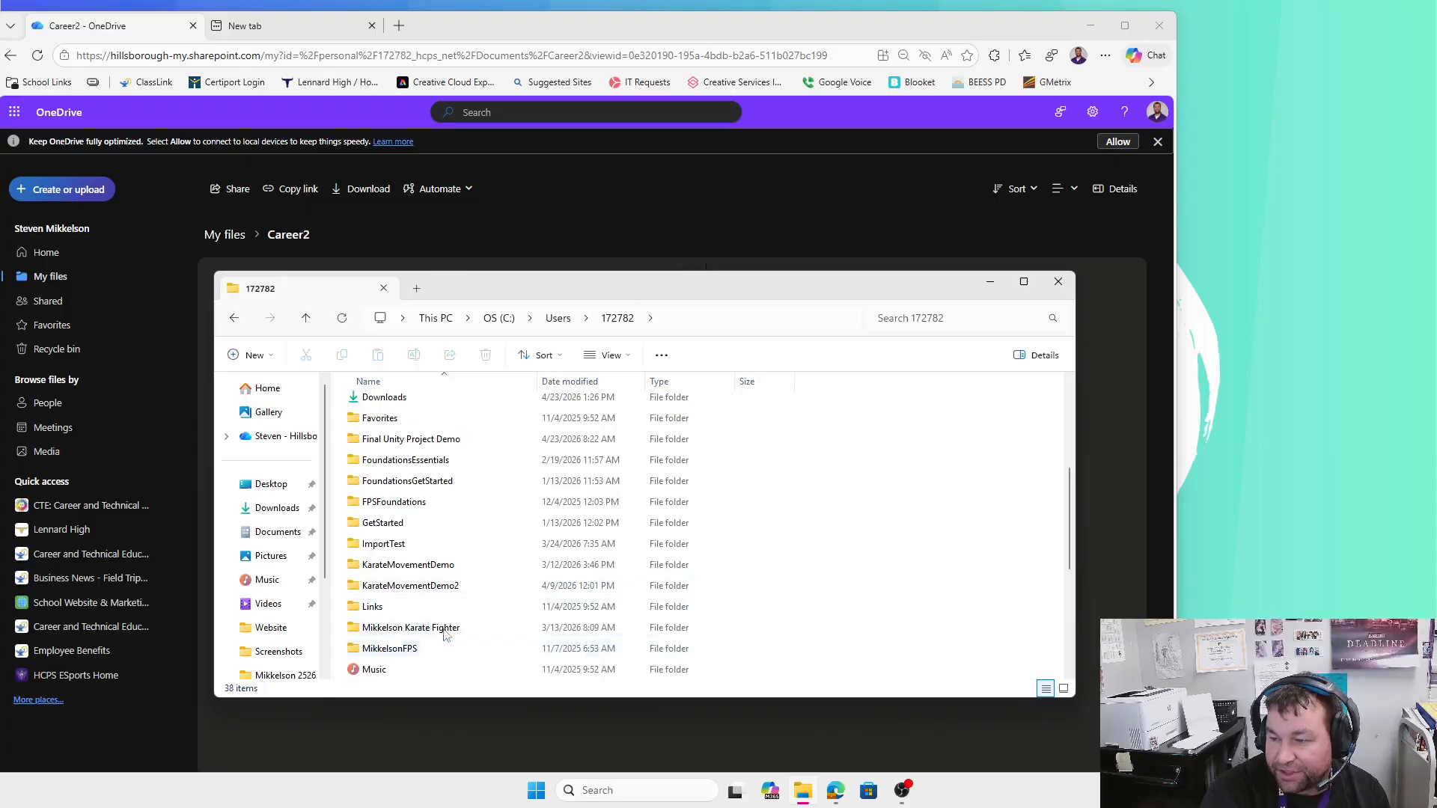
{"action": "left_click", "coordinate": [385, 635]}
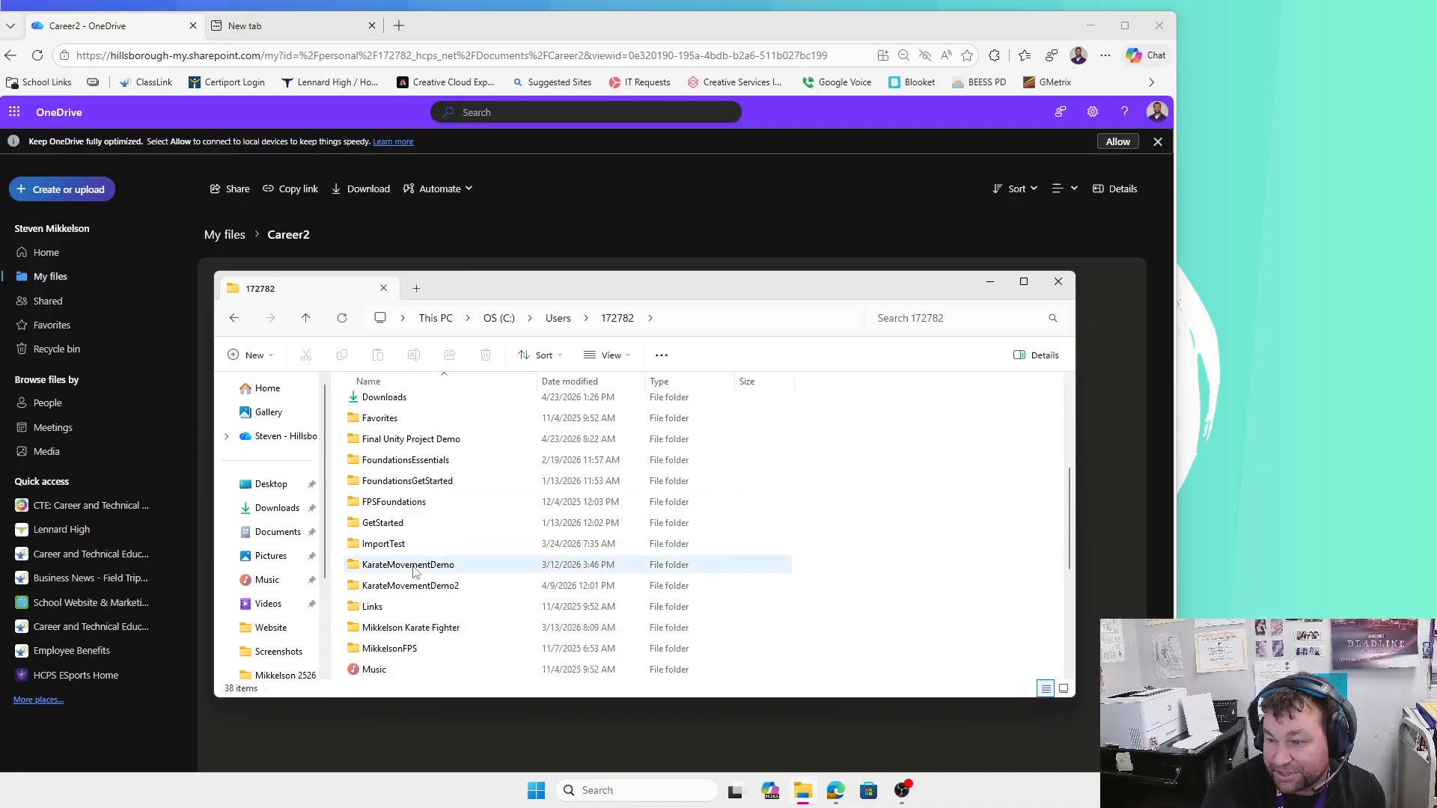
{"action": "left_click", "coordinate": [418, 635]}
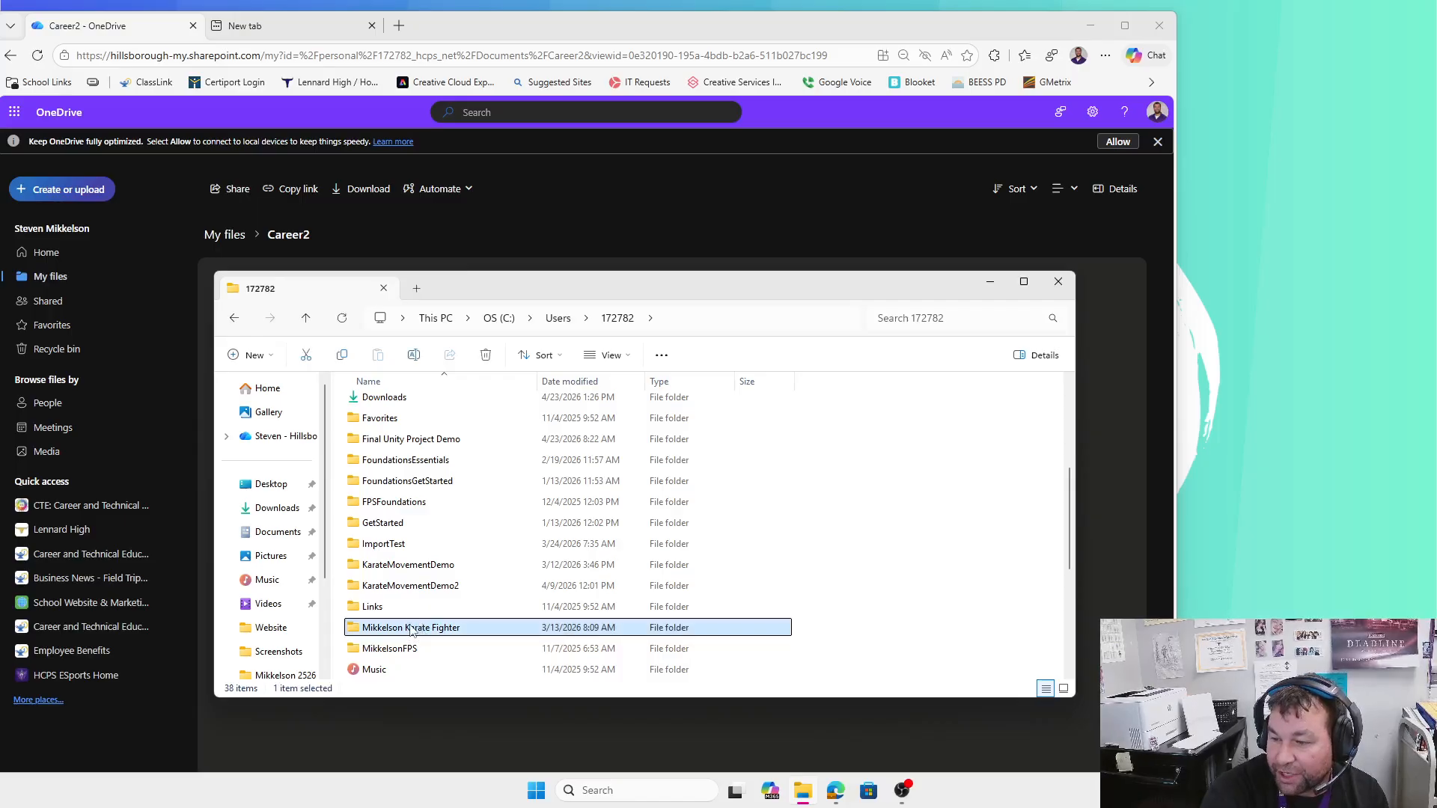
{"action": "right_click", "coordinate": [410, 633]}
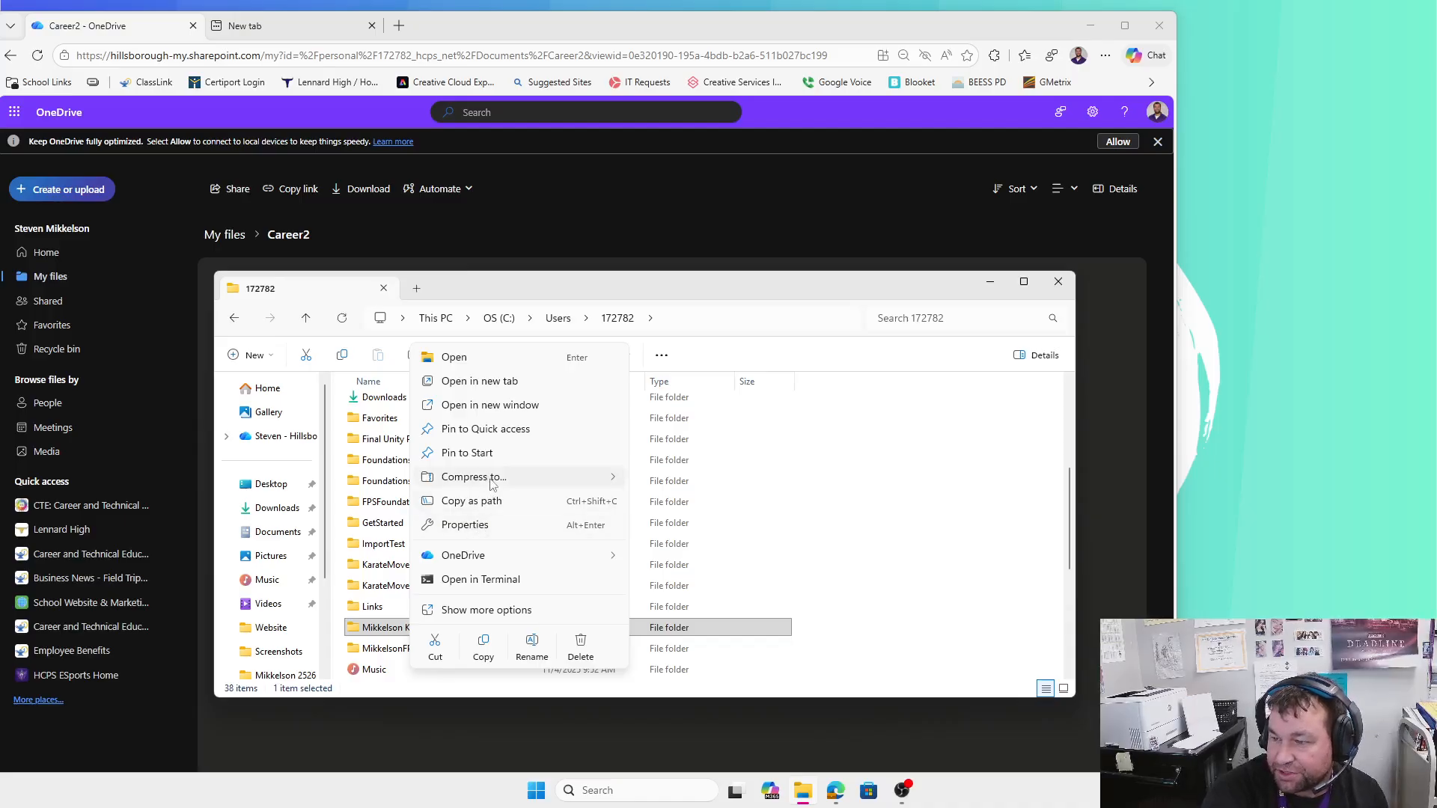
{"action": "mouse_move", "coordinate": [492, 484]}
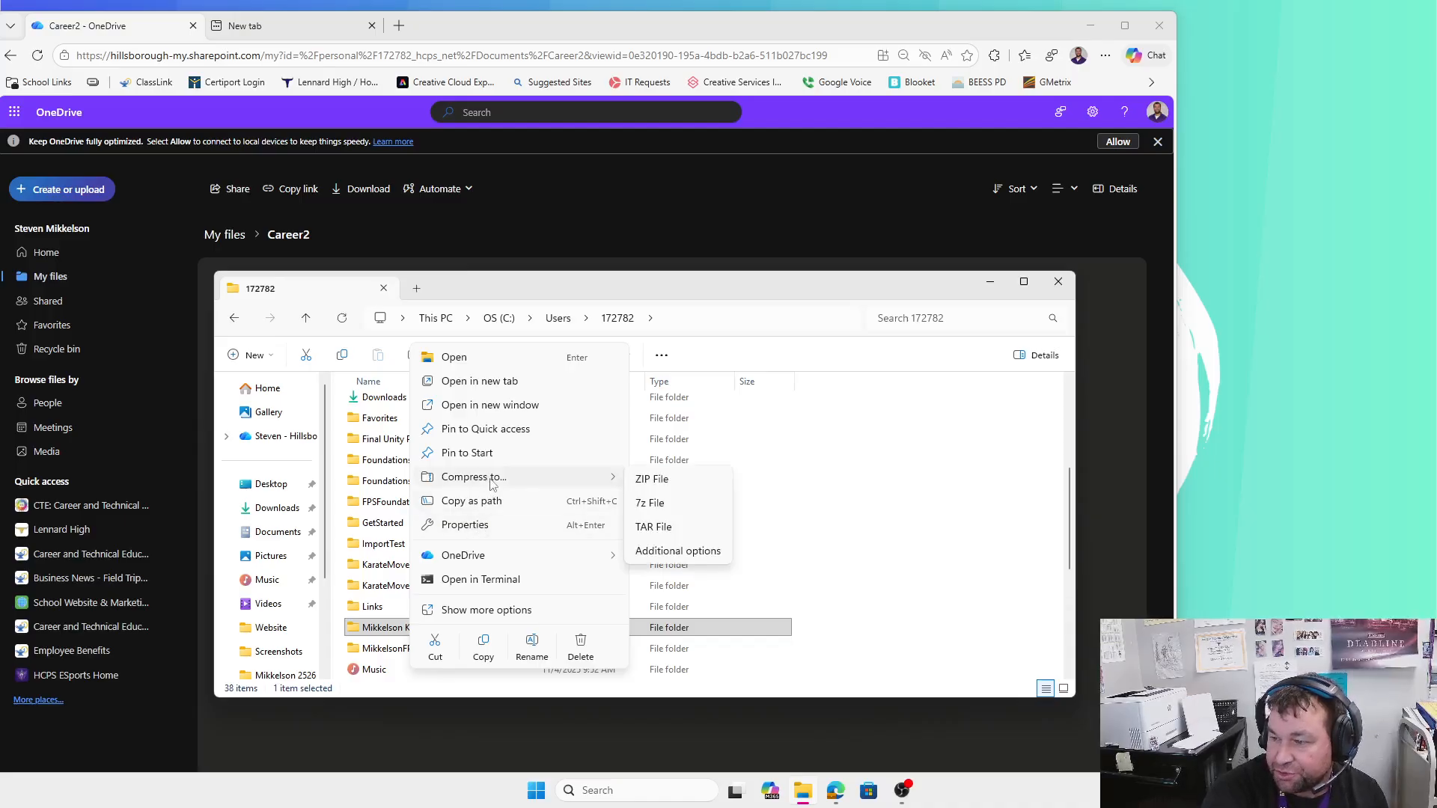
{"action": "left_click", "coordinate": [672, 485]}
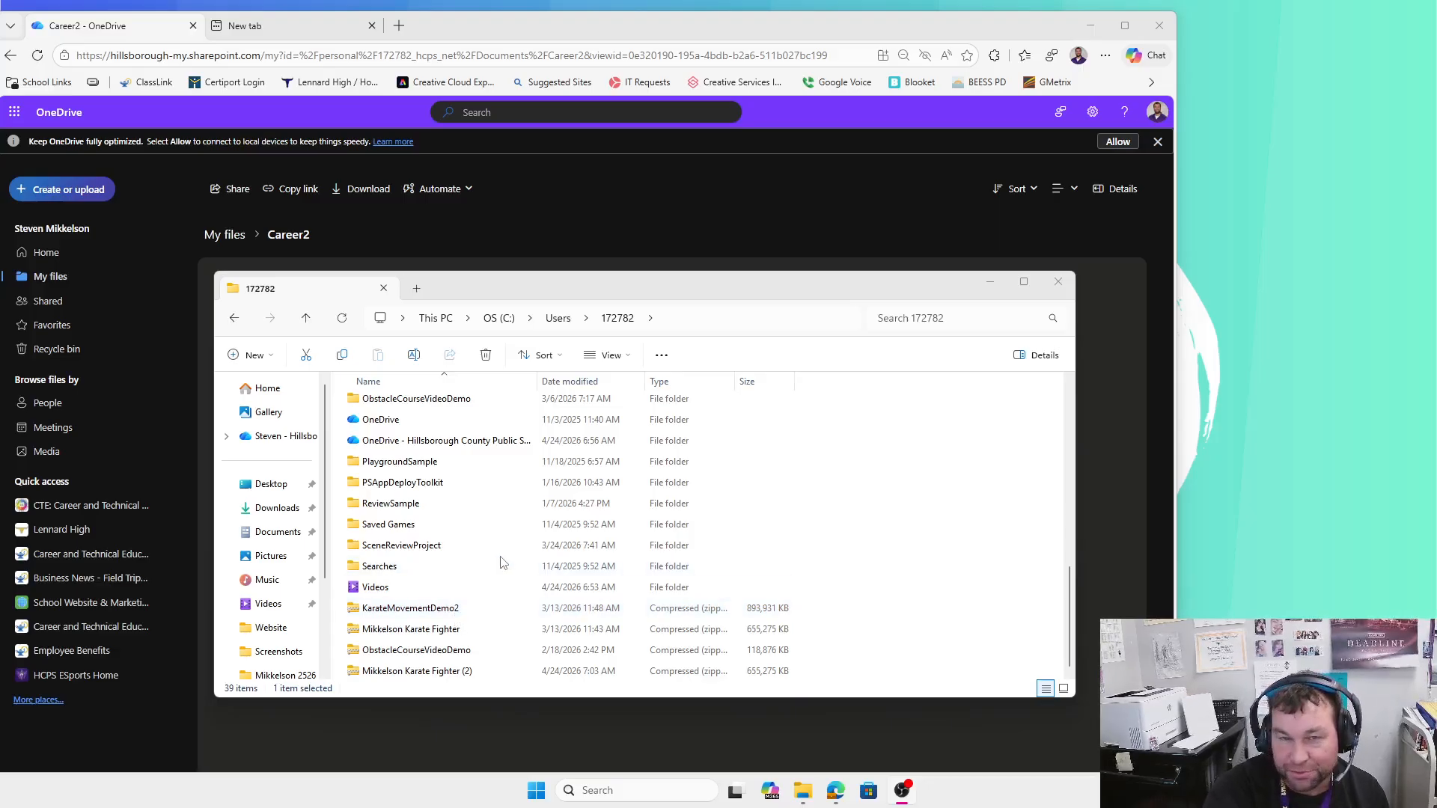
{"action": "left_click", "coordinate": [473, 573]}
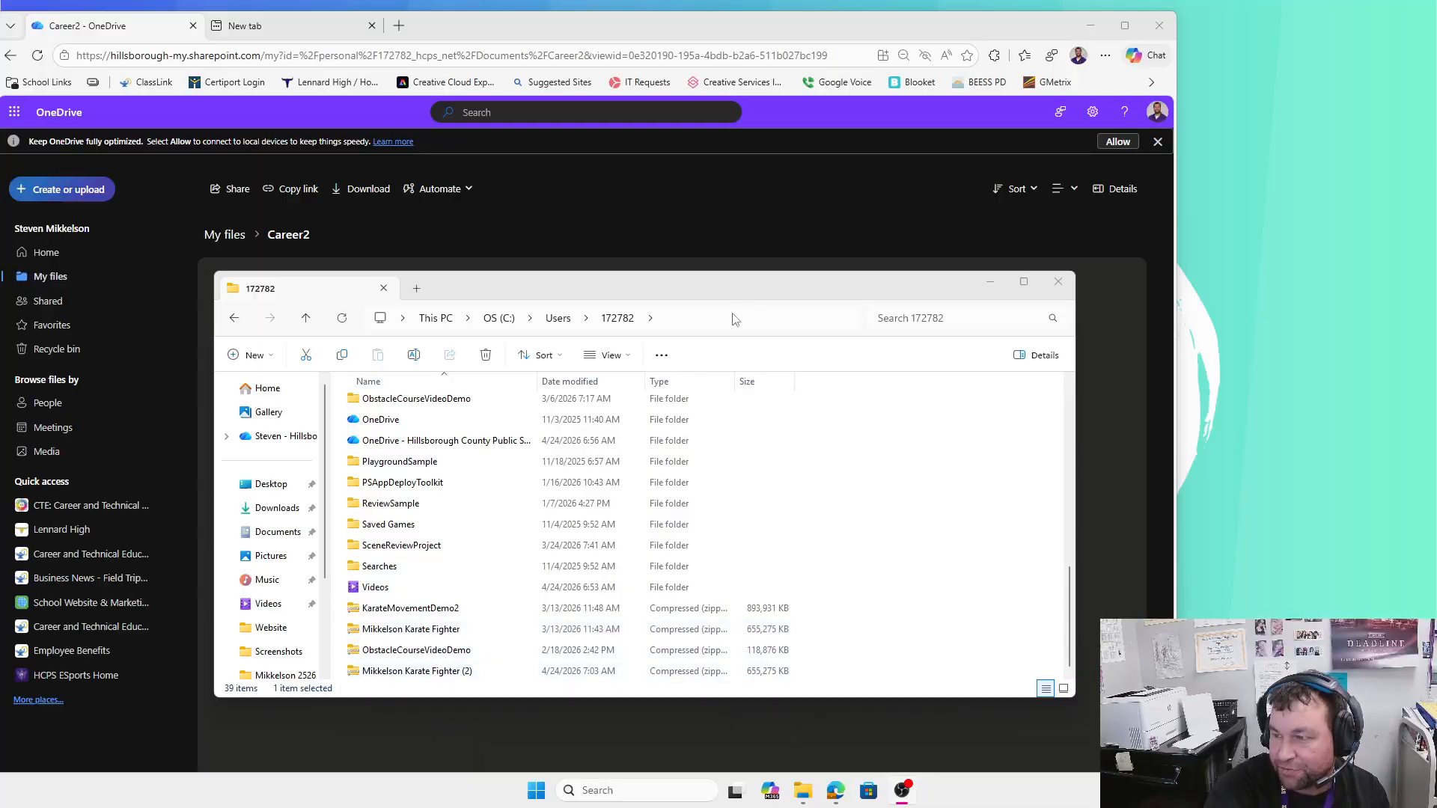
Place File Explorer beside the empty Career2 folder and try to upload the zipped KarateMovementDemo2 file into it
{"action": "left_click_drag", "start_coordinate": [683, 294], "coordinate": [899, 253]}
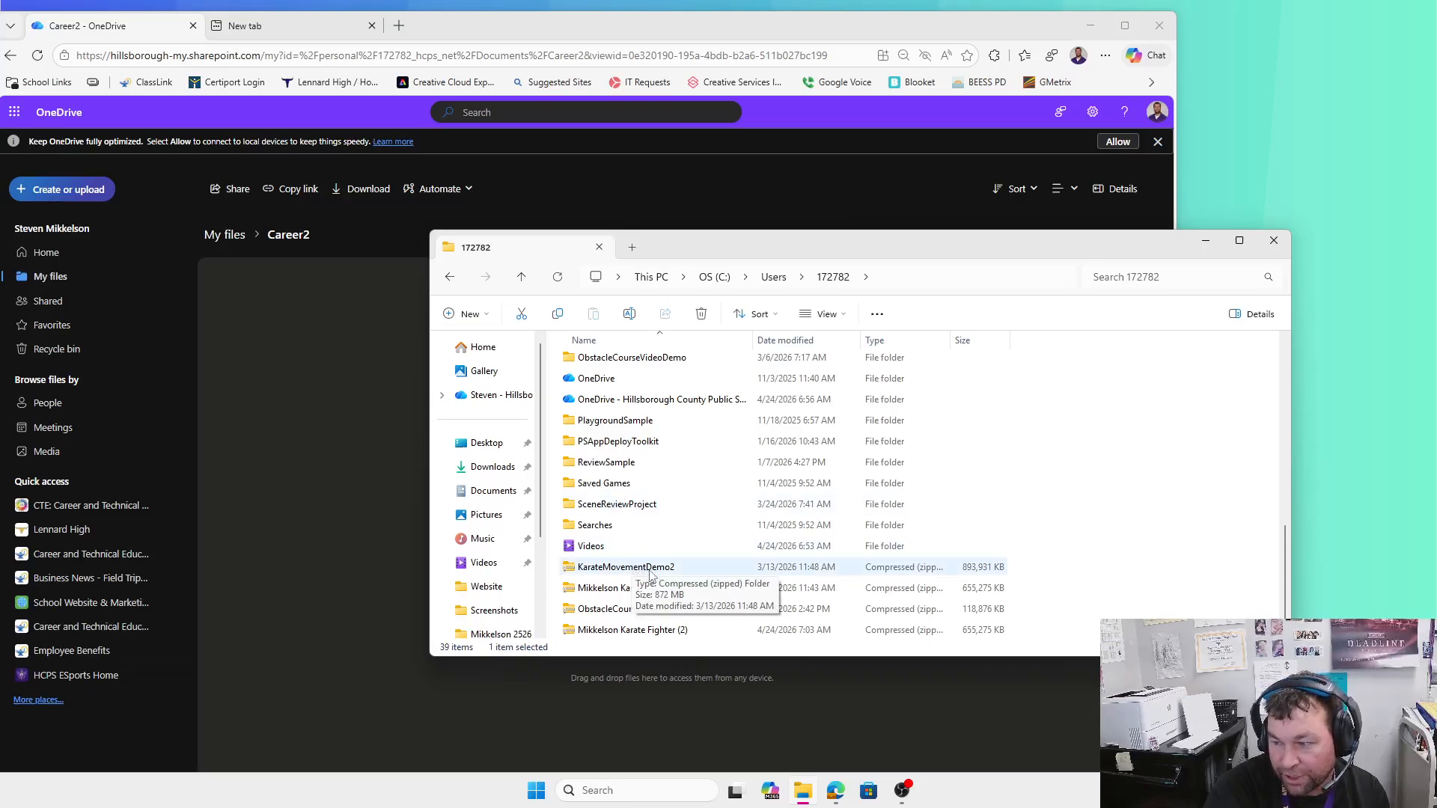
{"action": "left_click_drag", "start_coordinate": [648, 578], "coordinate": [404, 583]}
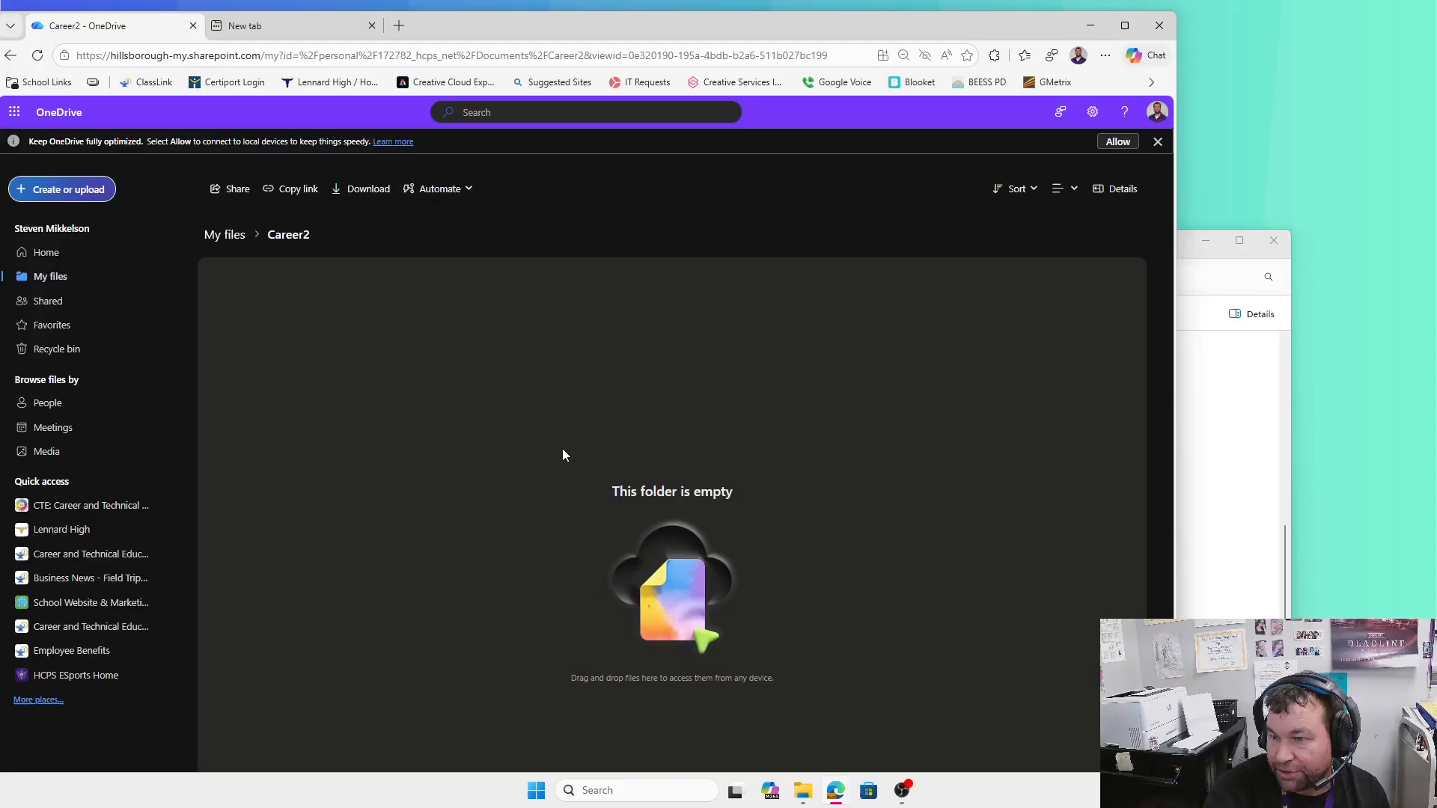
{"action": "mouse_move", "coordinate": [808, 785]}
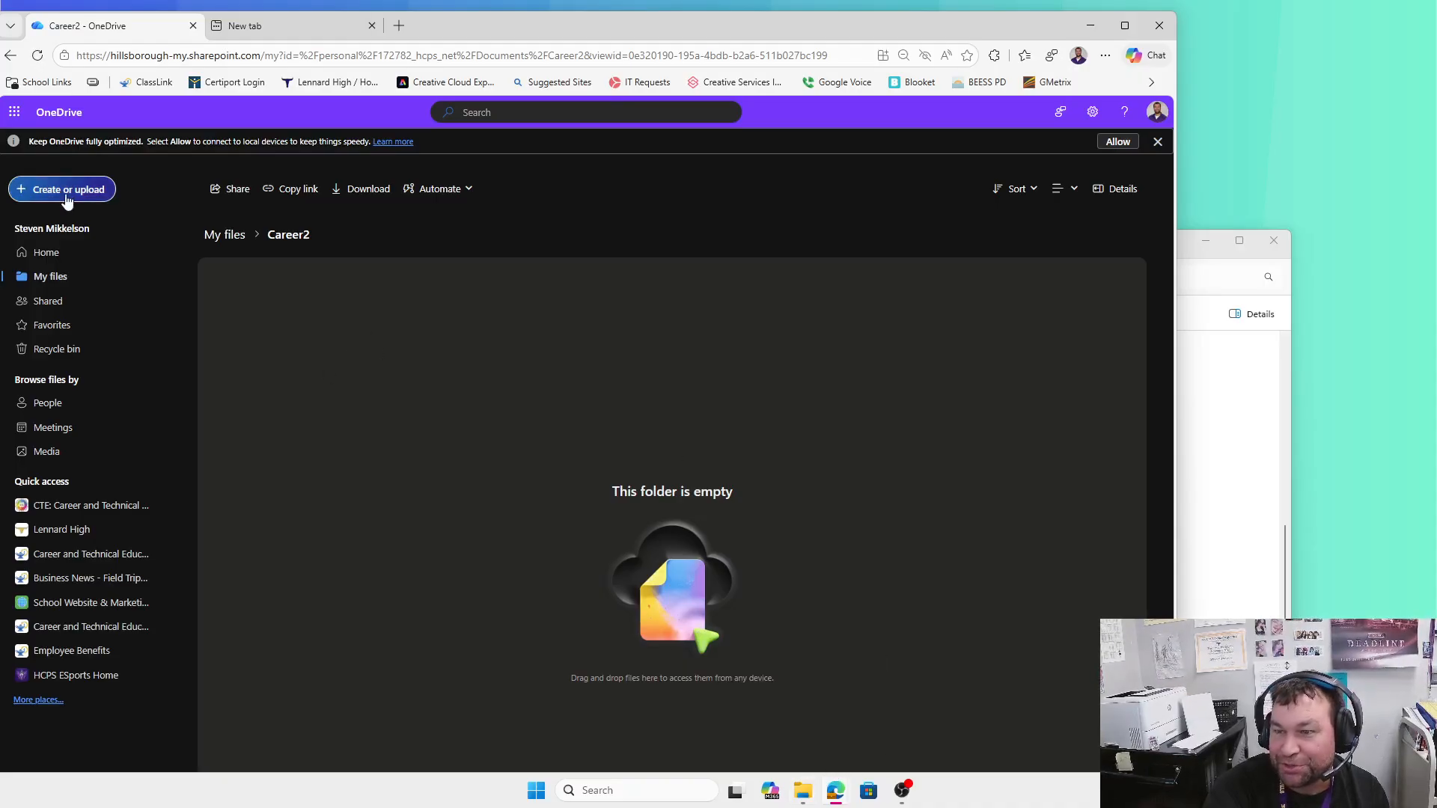
Upload the original Karate Fighter ZIP, not the (2) copy, from the C: drive user folder to Career2 and maximize the browser window
{"action": "left_click", "coordinate": [94, 192]}
{"action": "left_click", "coordinate": [63, 255]}
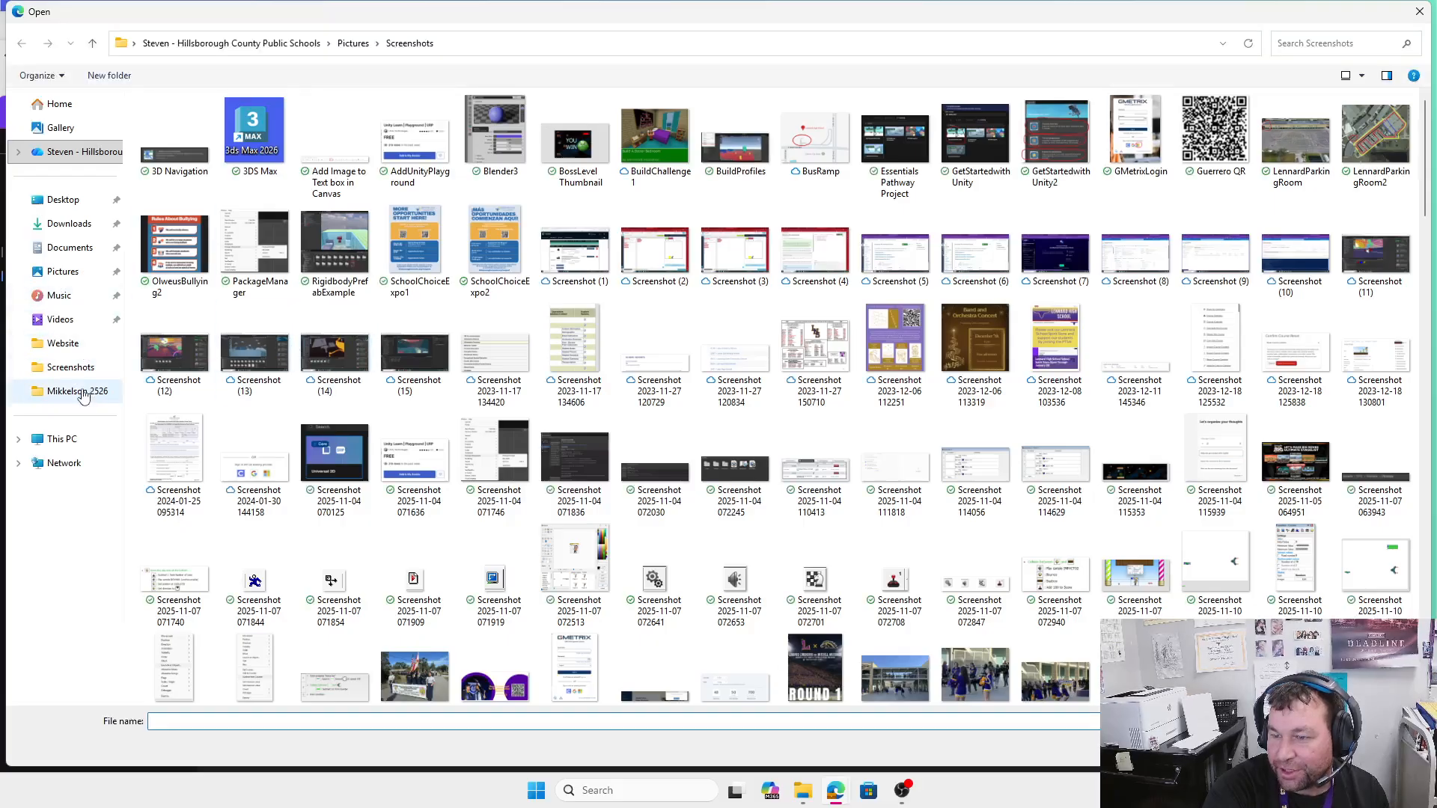
{"action": "left_click", "coordinate": [69, 441]}
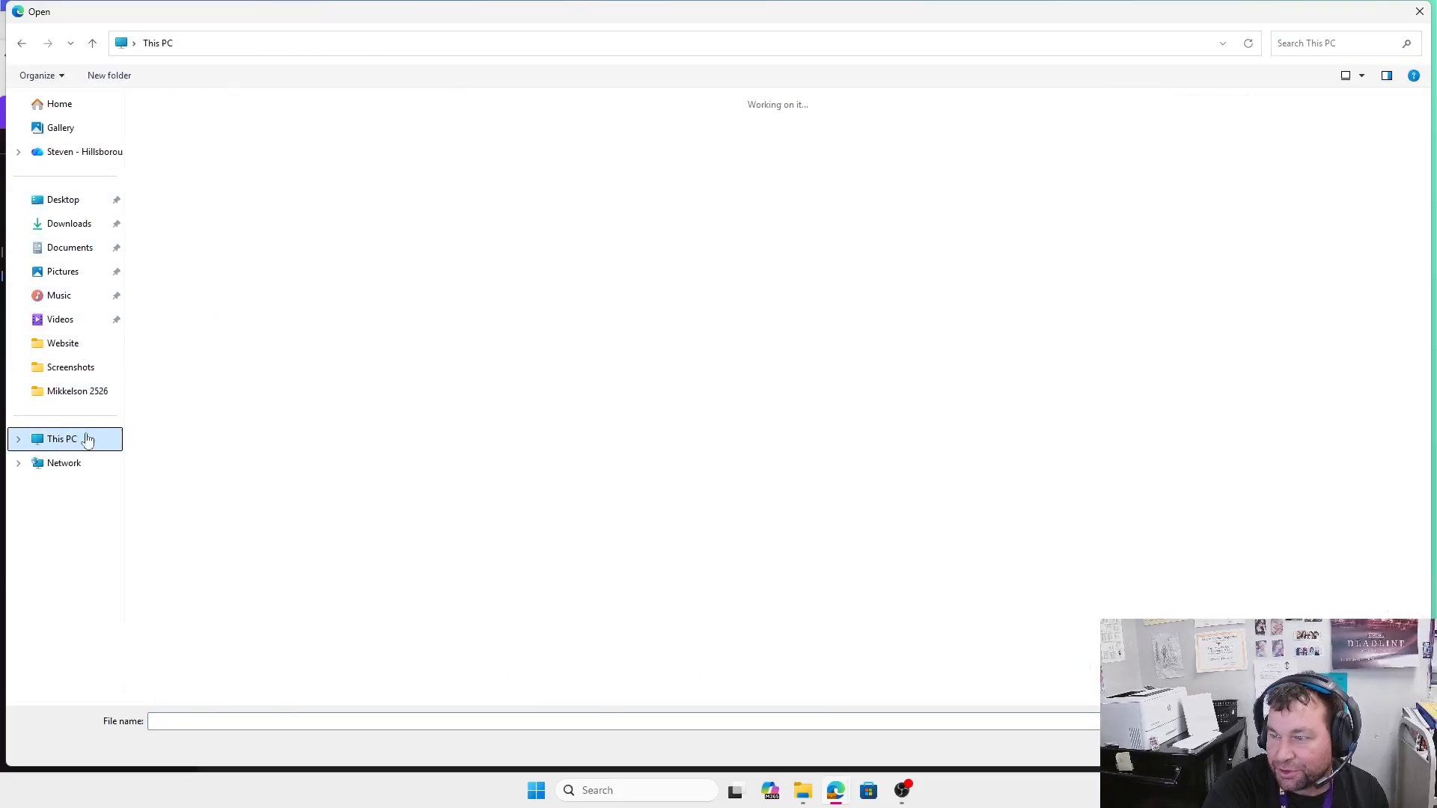
{"action": "left_click", "coordinate": [234, 147]}
{"action": "double_click", "coordinate": [235, 147]}
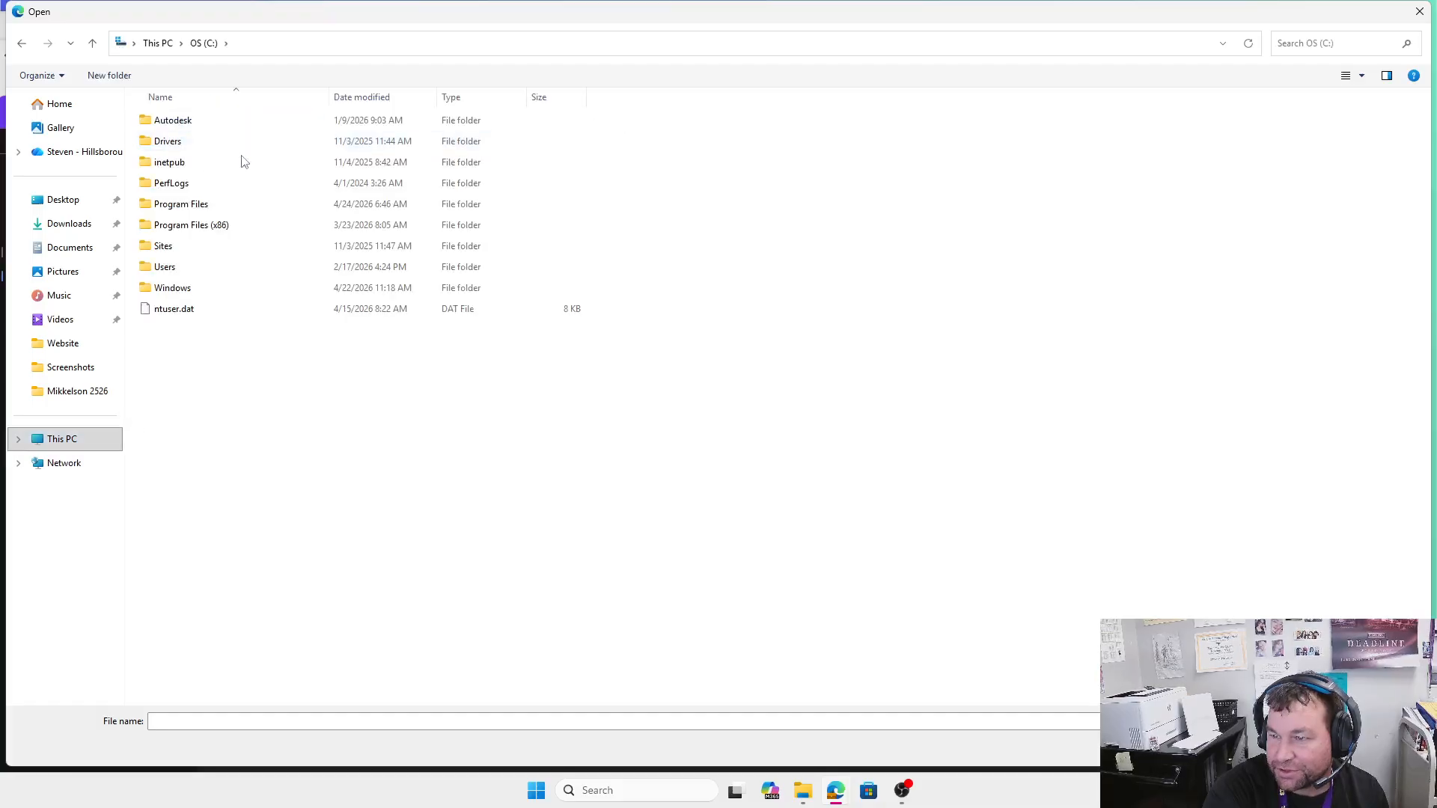
{"action": "double_click", "coordinate": [199, 271]}
{"action": "double_click", "coordinate": [187, 126]}
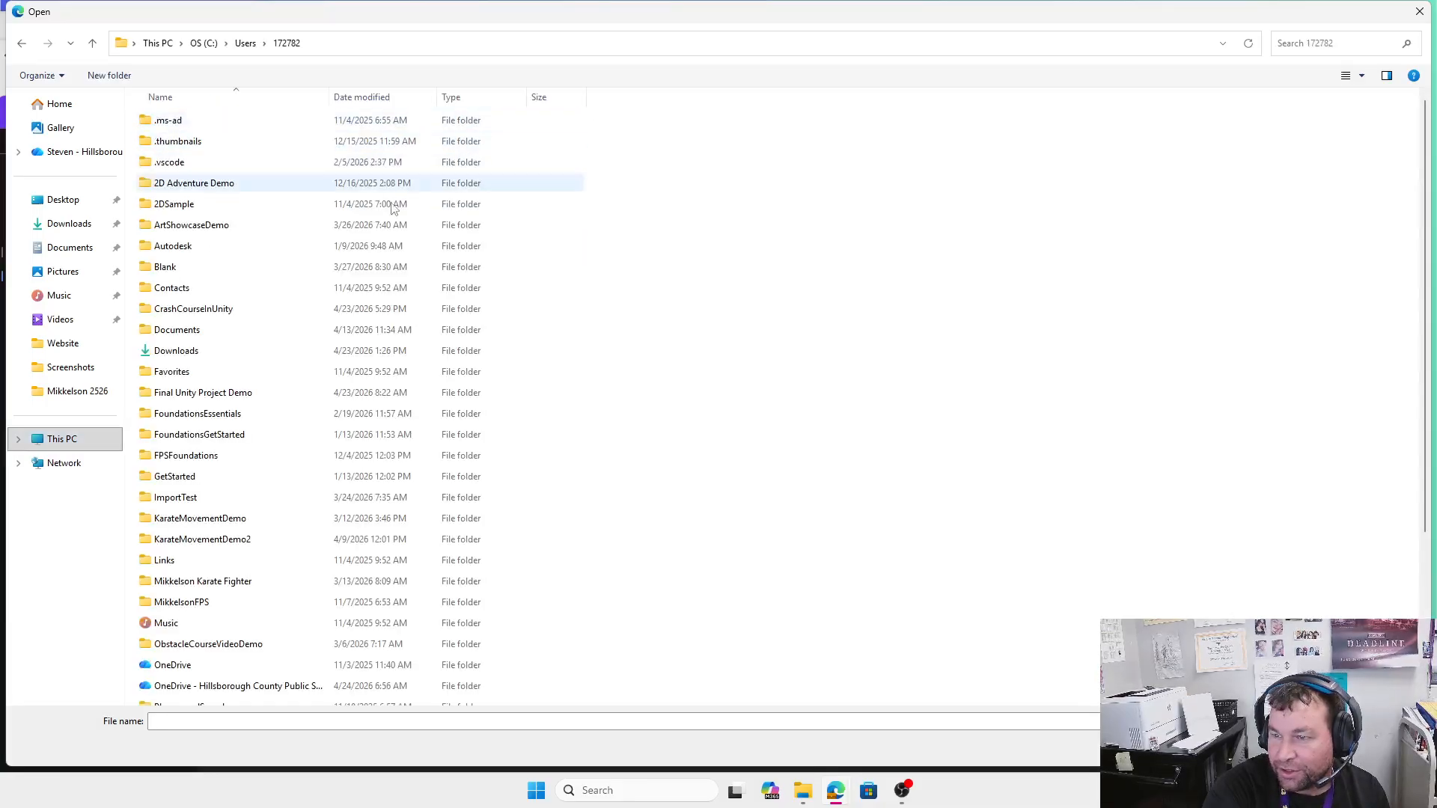
{"action": "scroll", "coordinate": [217, 599], "scroll_direction": "down", "scroll_amount": 4}
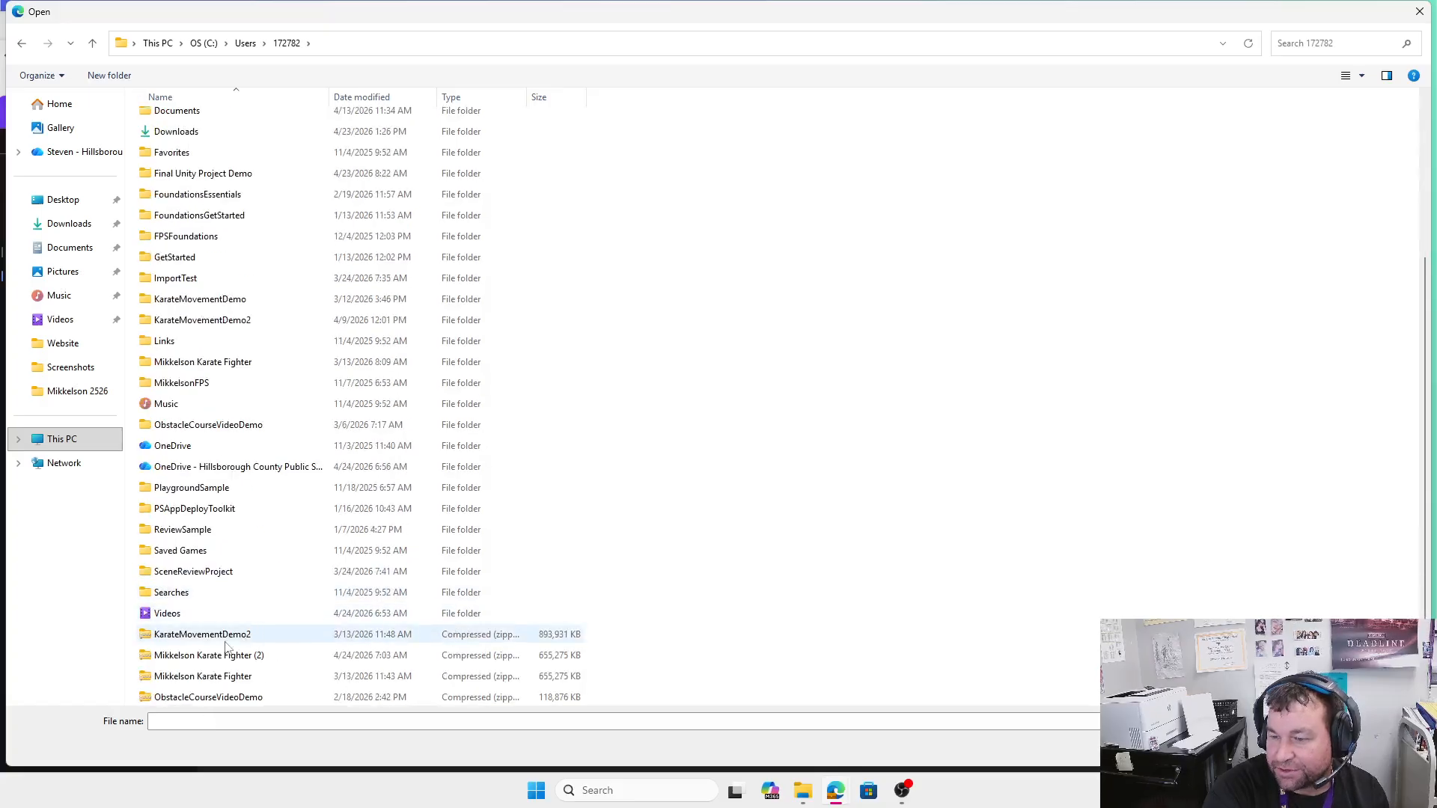
{"action": "double_click", "coordinate": [202, 678]}
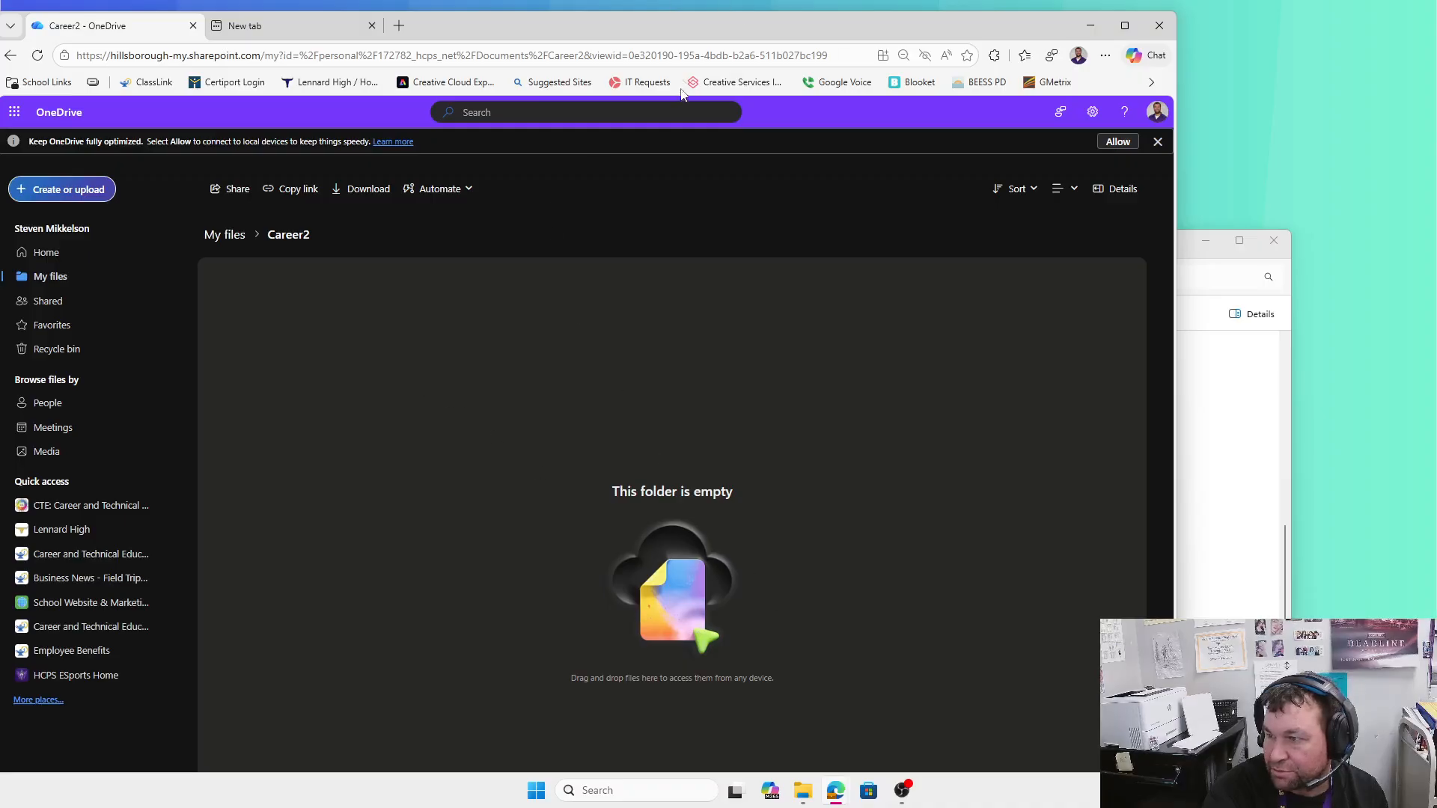
{"action": "double_click", "coordinate": [694, 23]}
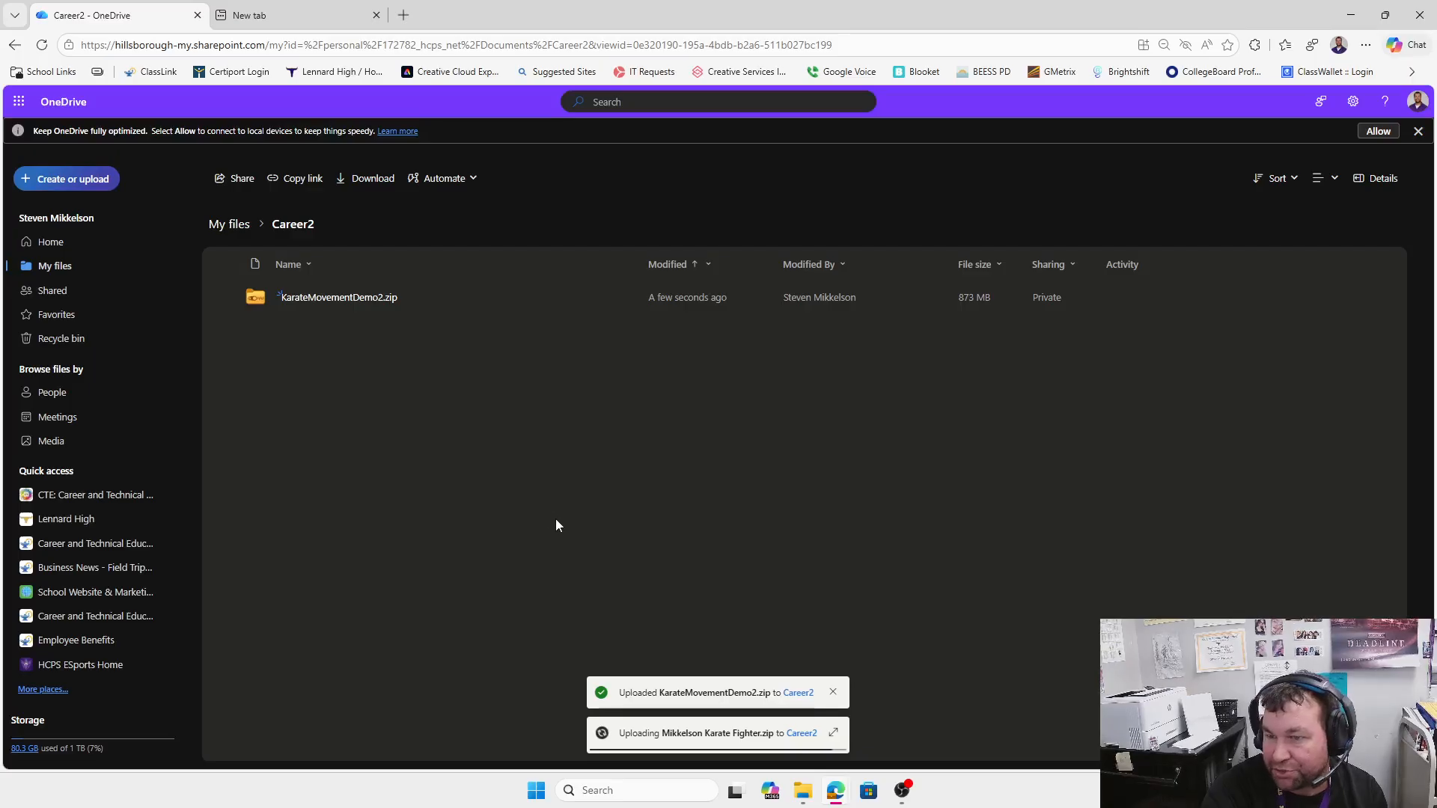
Upload the video "Adding Enemies and a Title Screen" from the Videos folder to Career2
{"action": "left_click", "coordinate": [66, 183]}
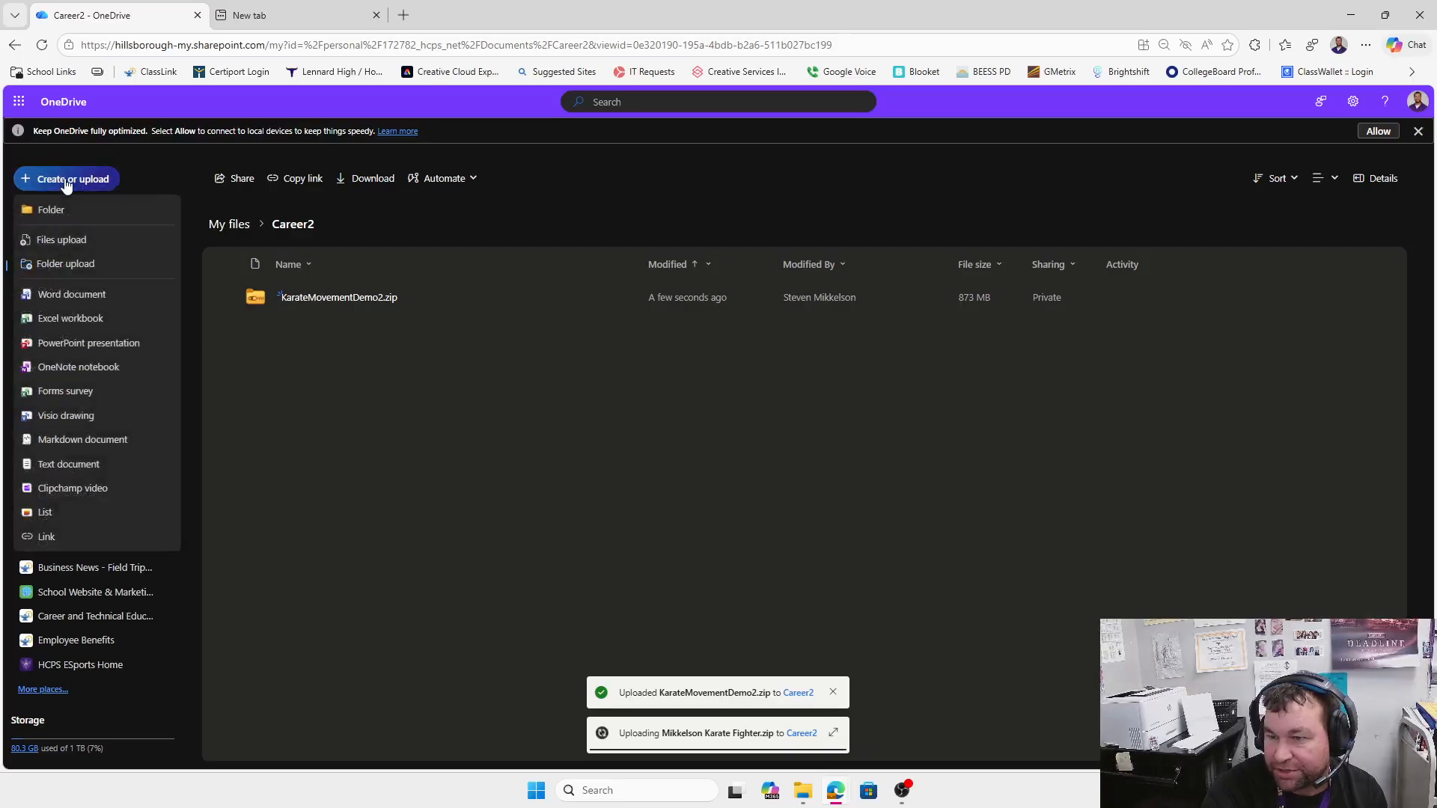
{"action": "left_click", "coordinate": [78, 241]}
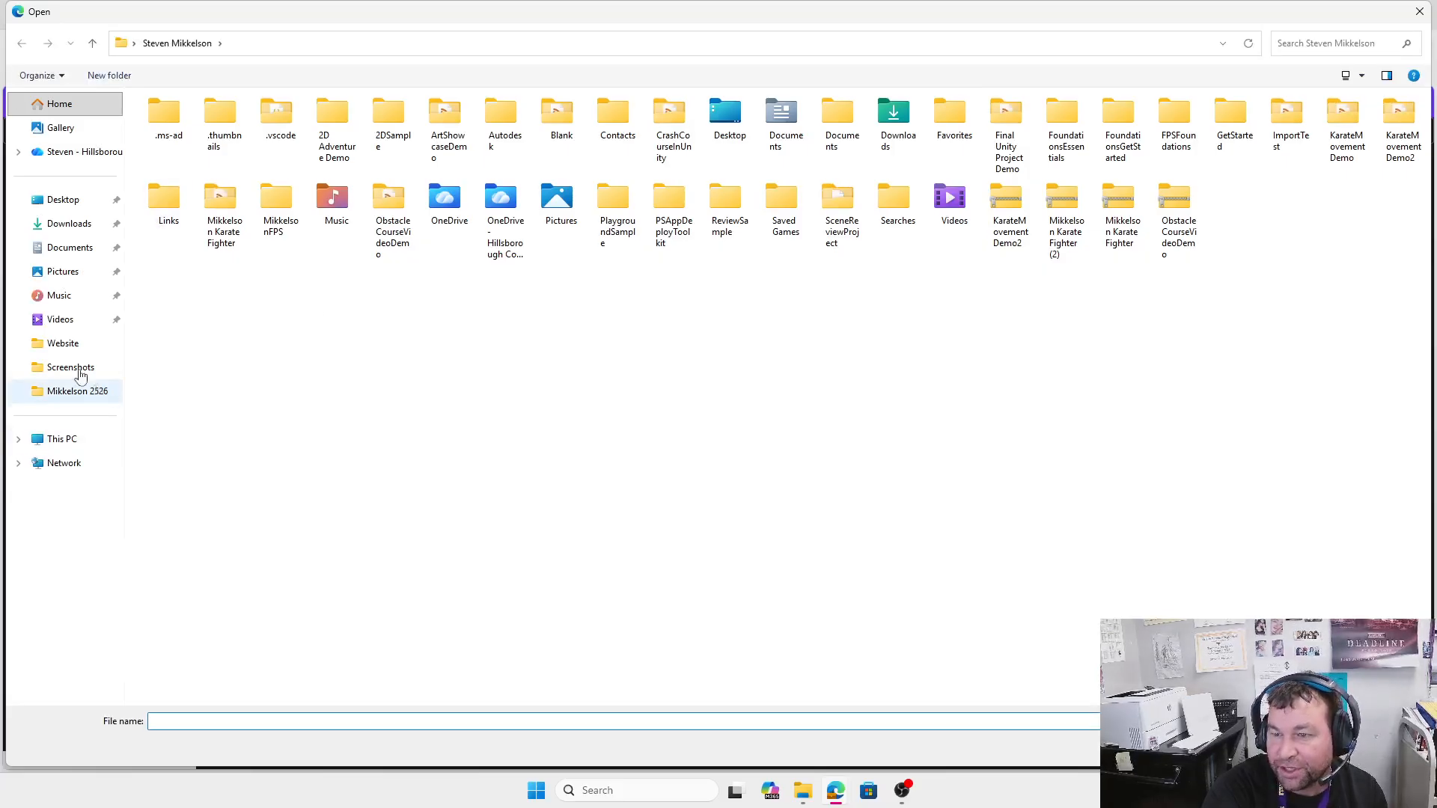
{"action": "left_click", "coordinate": [61, 321]}
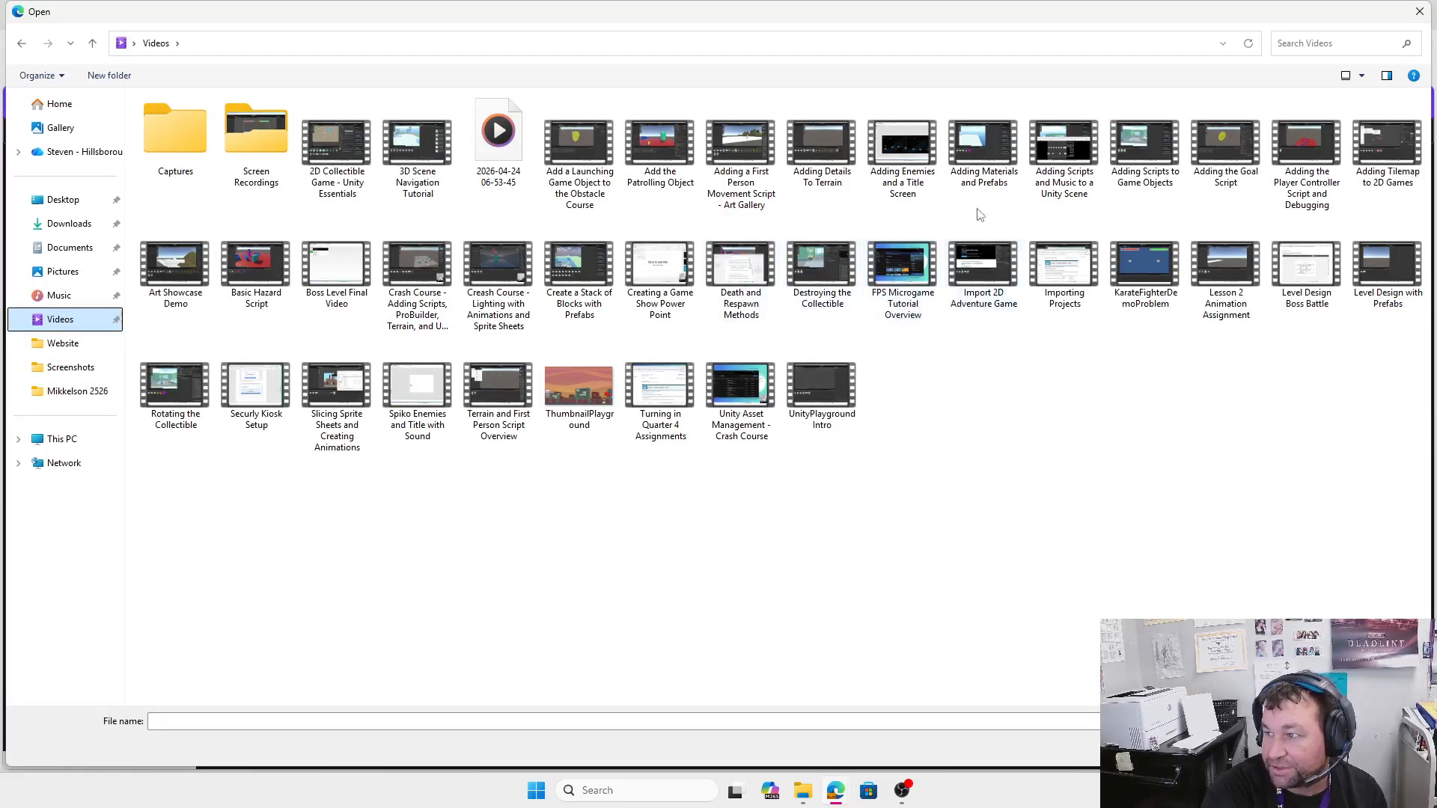
{"action": "double_click", "coordinate": [903, 167]}
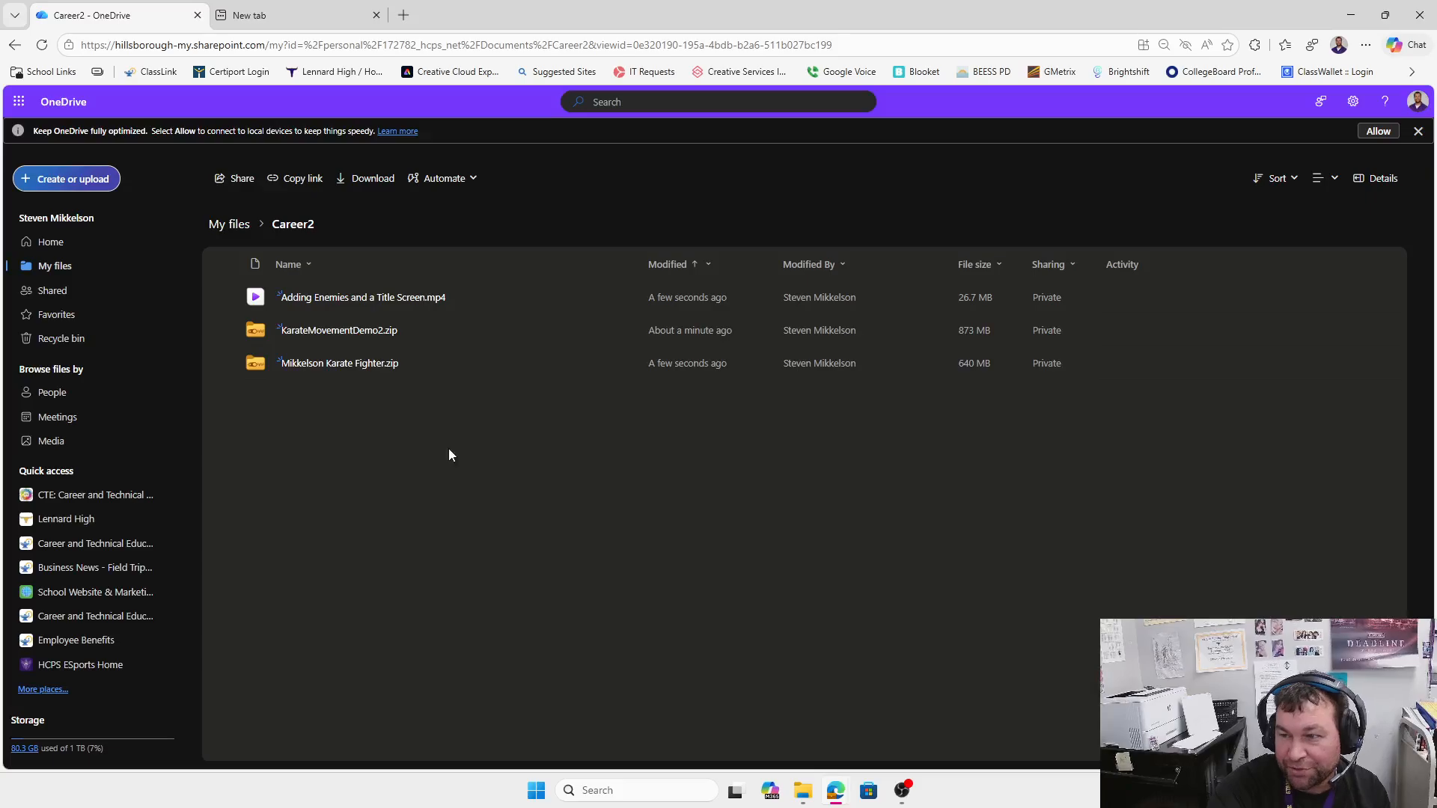
Go back to My files, find the green Career2 folder in the list and reopen it to check its files
{"action": "left_click", "coordinate": [236, 226]}
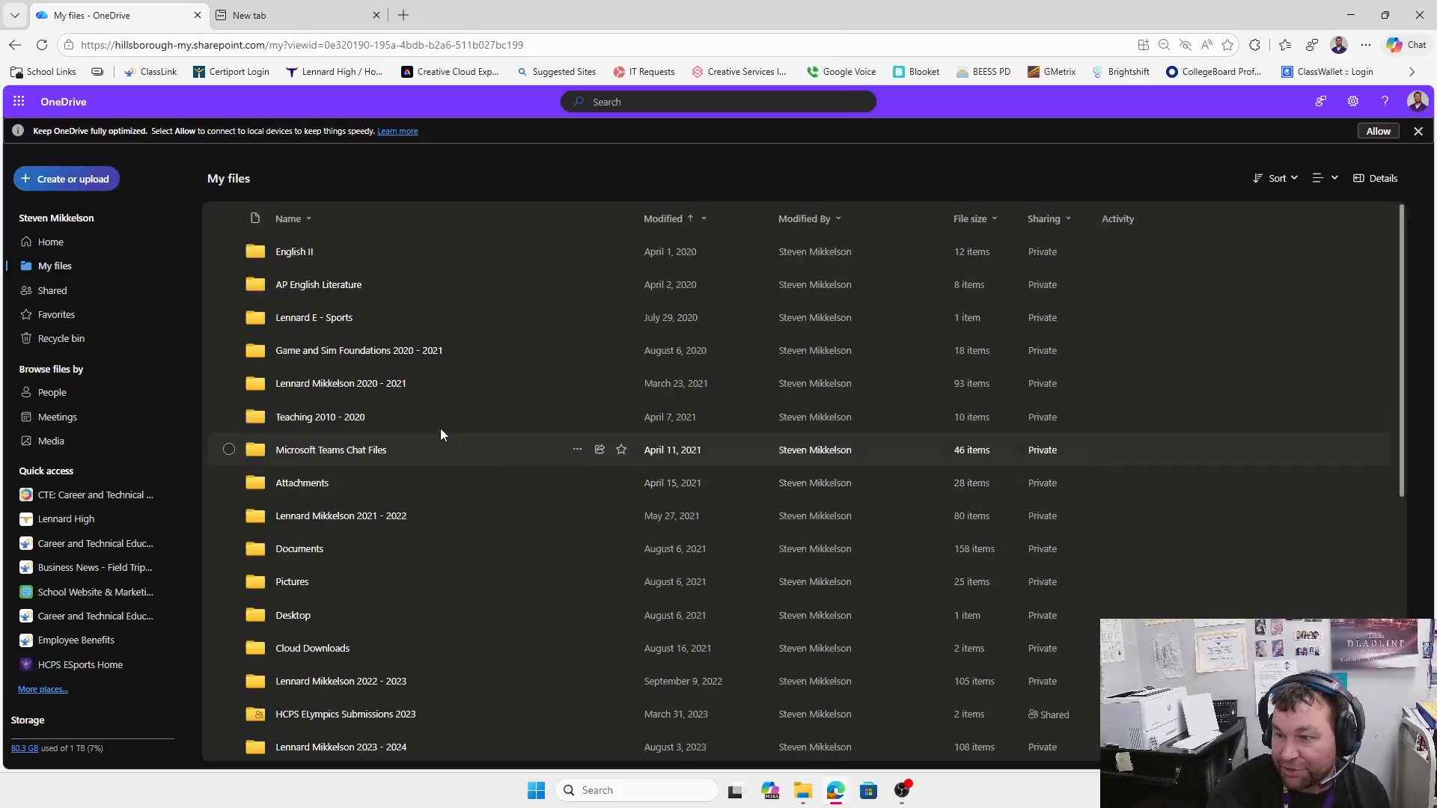
{"action": "scroll", "coordinate": [434, 423], "scroll_direction": "down", "scroll_amount": 5}
{"action": "scroll", "coordinate": [417, 408], "scroll_direction": "up", "scroll_amount": 5}
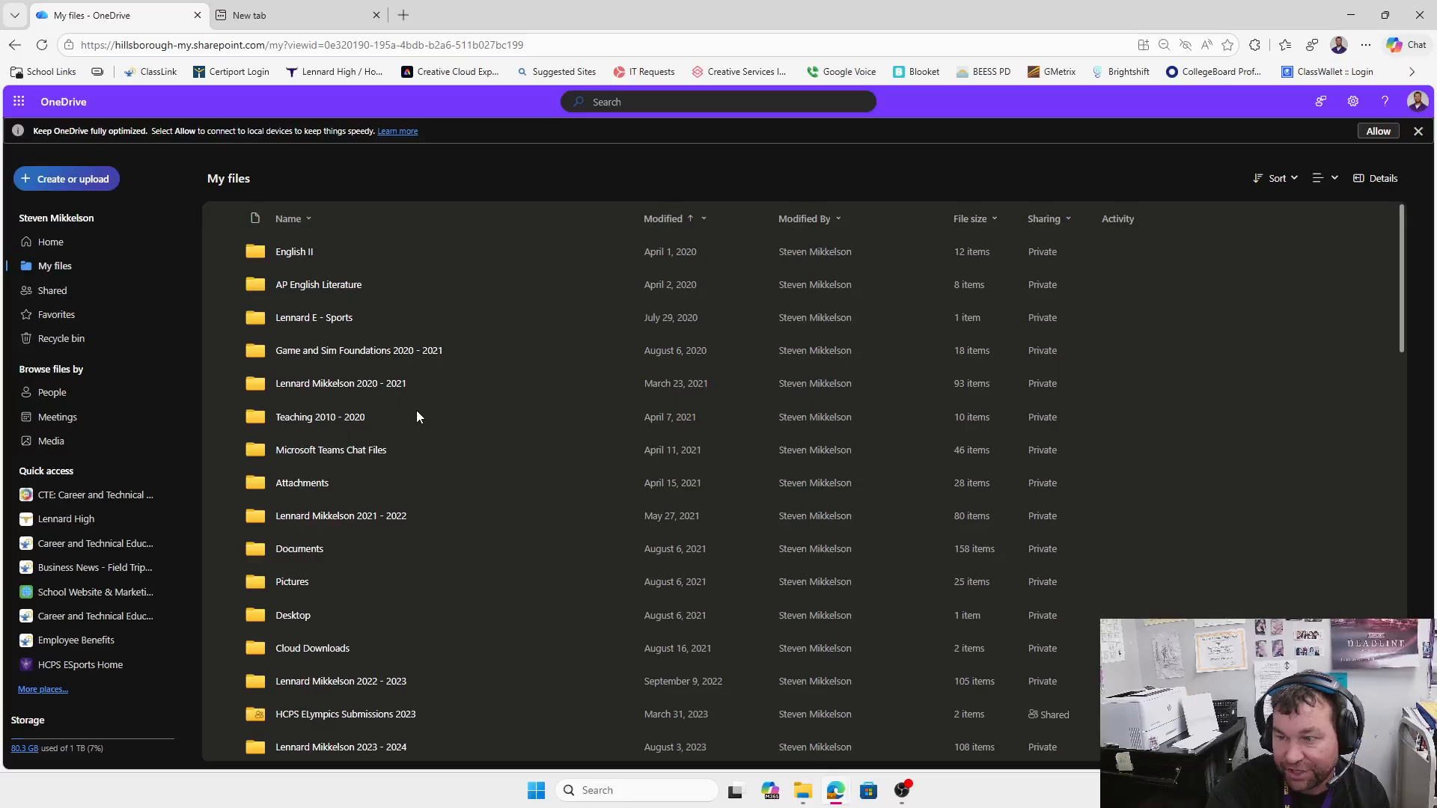
{"action": "scroll", "coordinate": [378, 519], "scroll_direction": "down", "scroll_amount": 5}
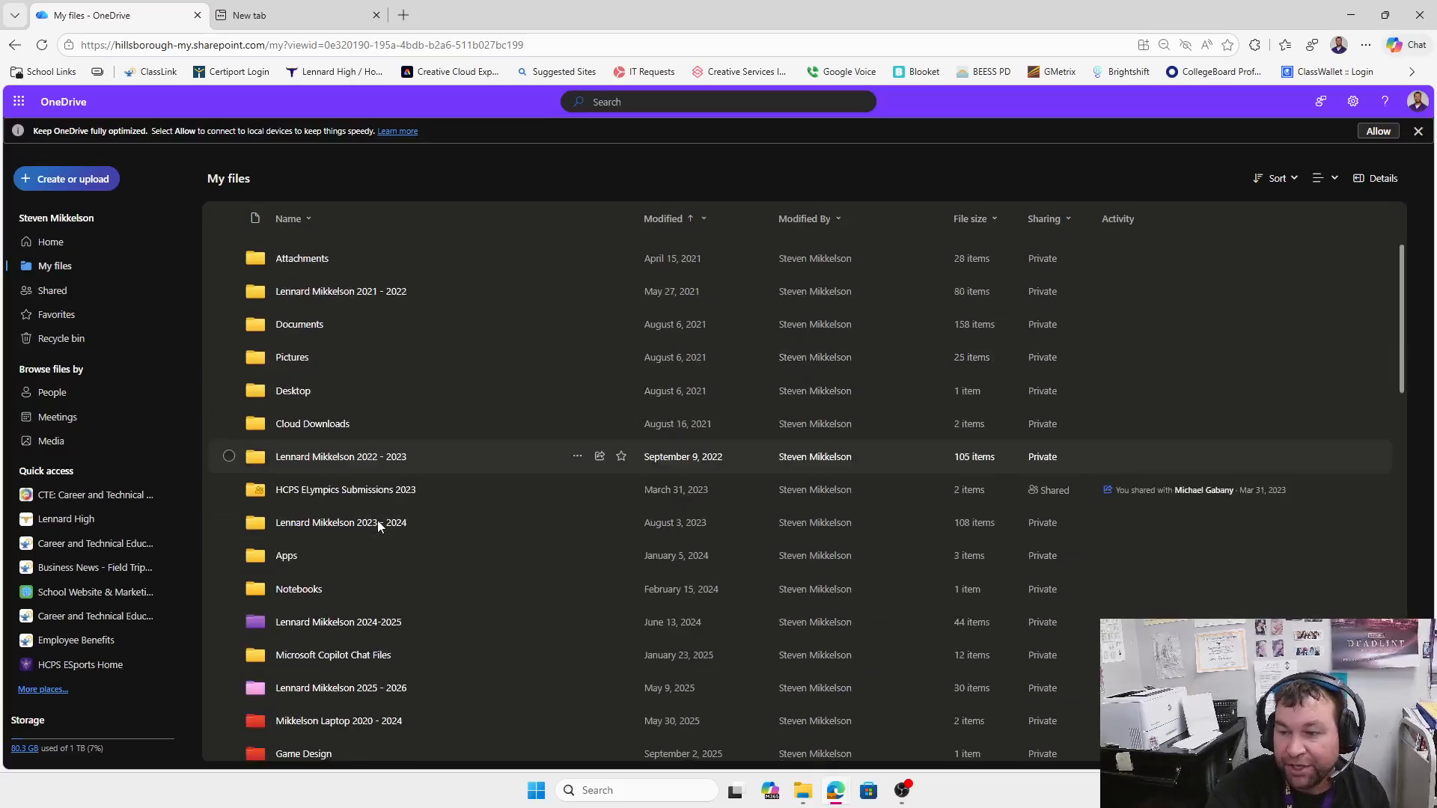
{"action": "scroll", "coordinate": [377, 518], "scroll_direction": "down", "scroll_amount": 3}
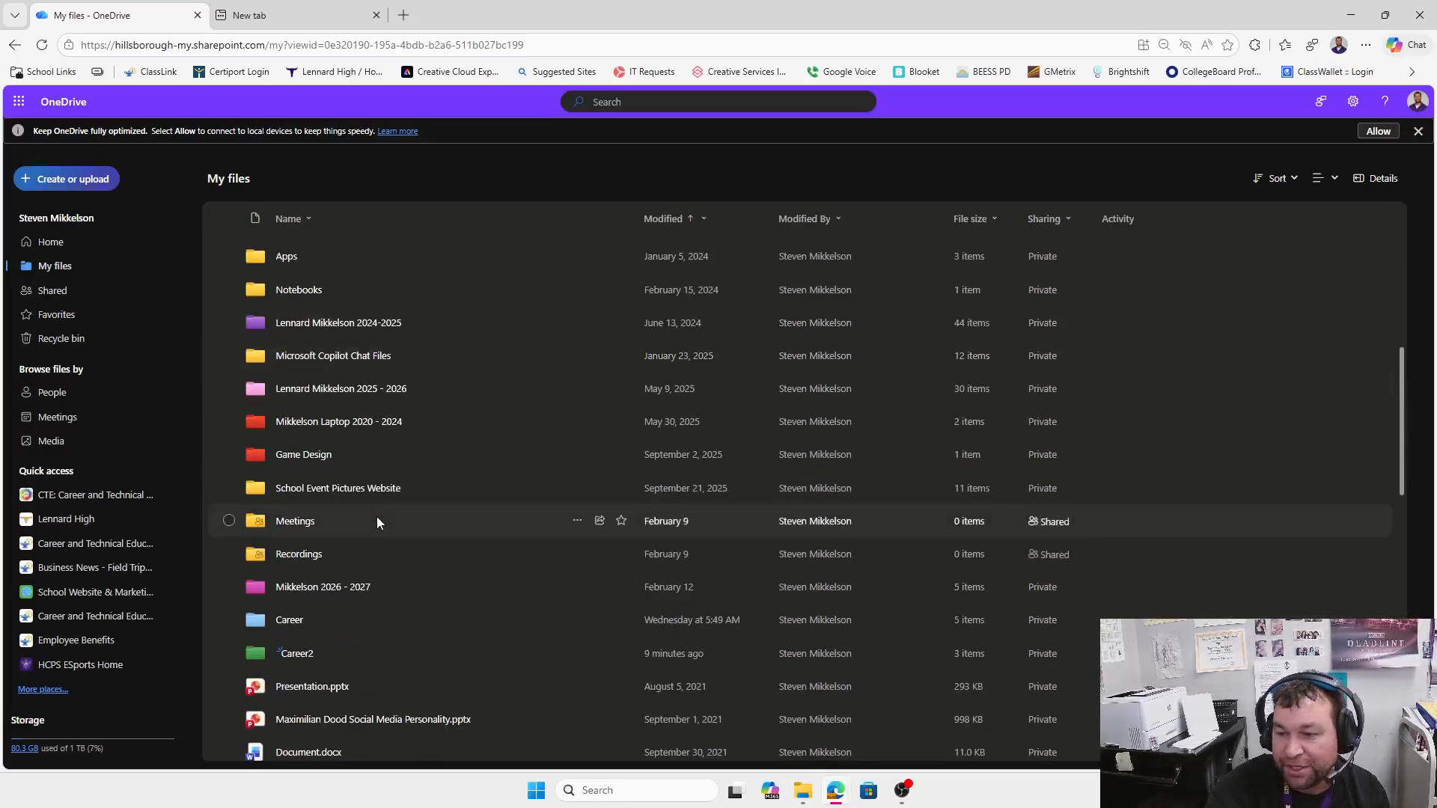
{"action": "left_click", "coordinate": [305, 657]}
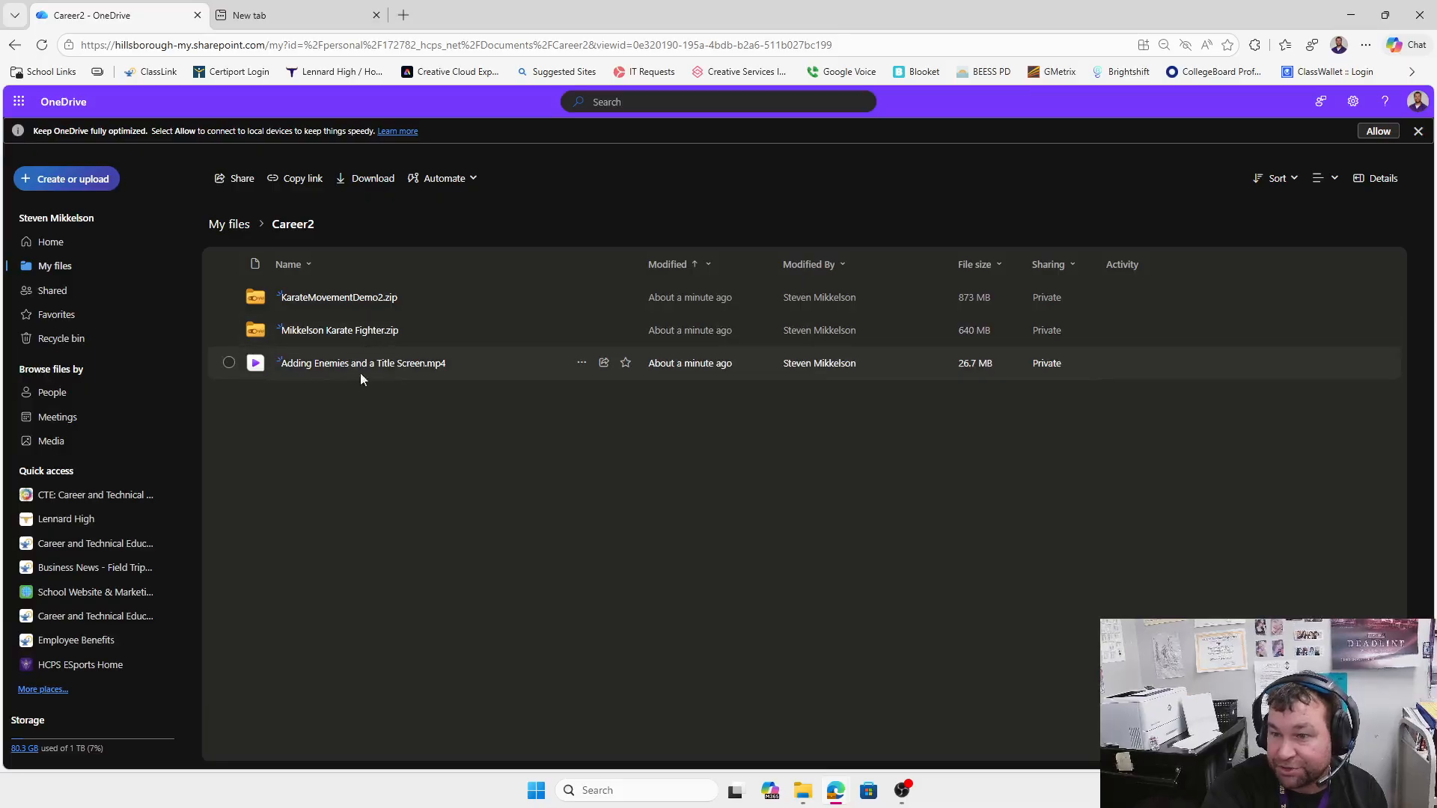
Return to My files and open the blue Career folder
{"action": "left_click", "coordinate": [70, 268]}
{"action": "scroll", "coordinate": [401, 507], "scroll_direction": "down", "scroll_amount": 5}
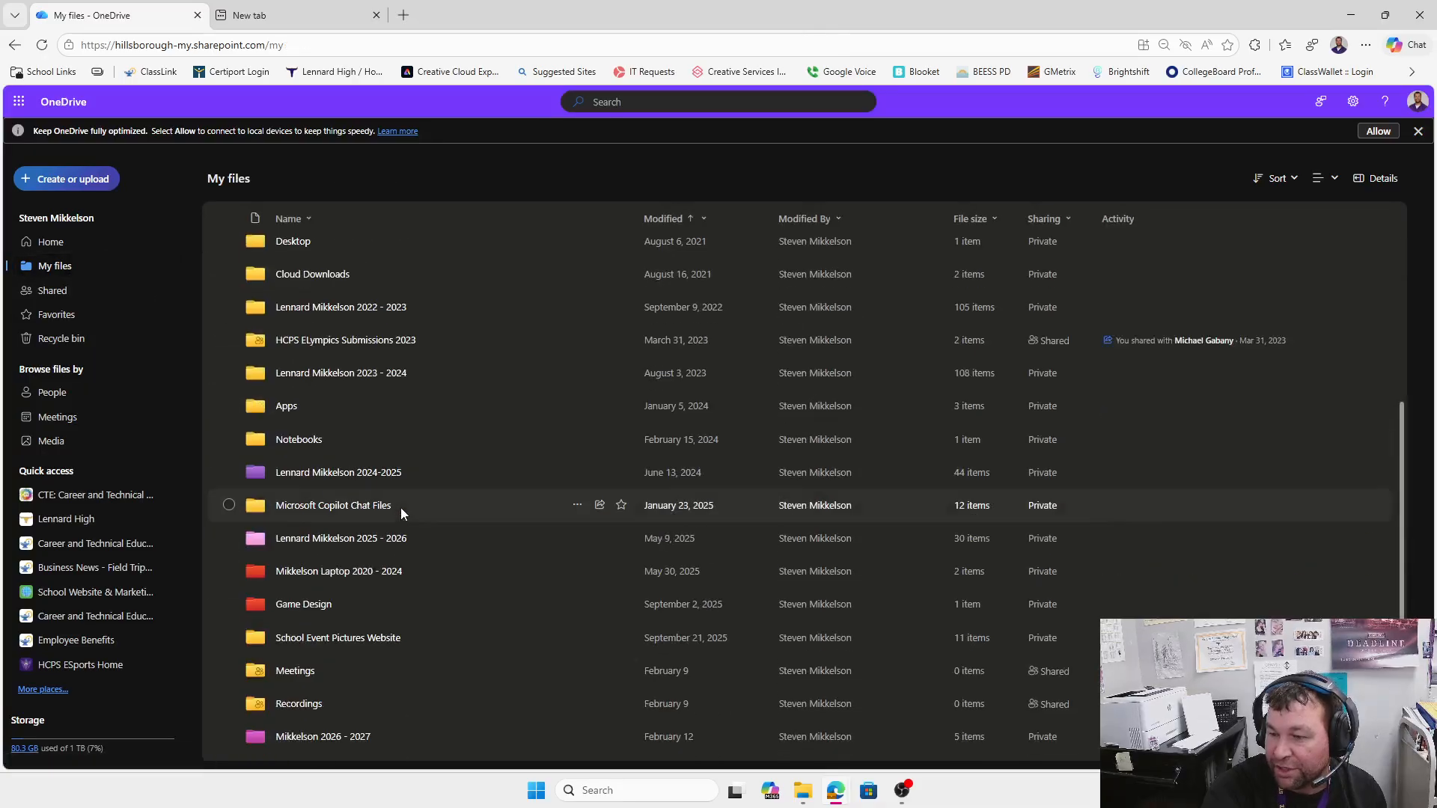
{"action": "scroll", "coordinate": [399, 507], "scroll_direction": "down", "scroll_amount": 1}
{"action": "left_click", "coordinate": [293, 693]}
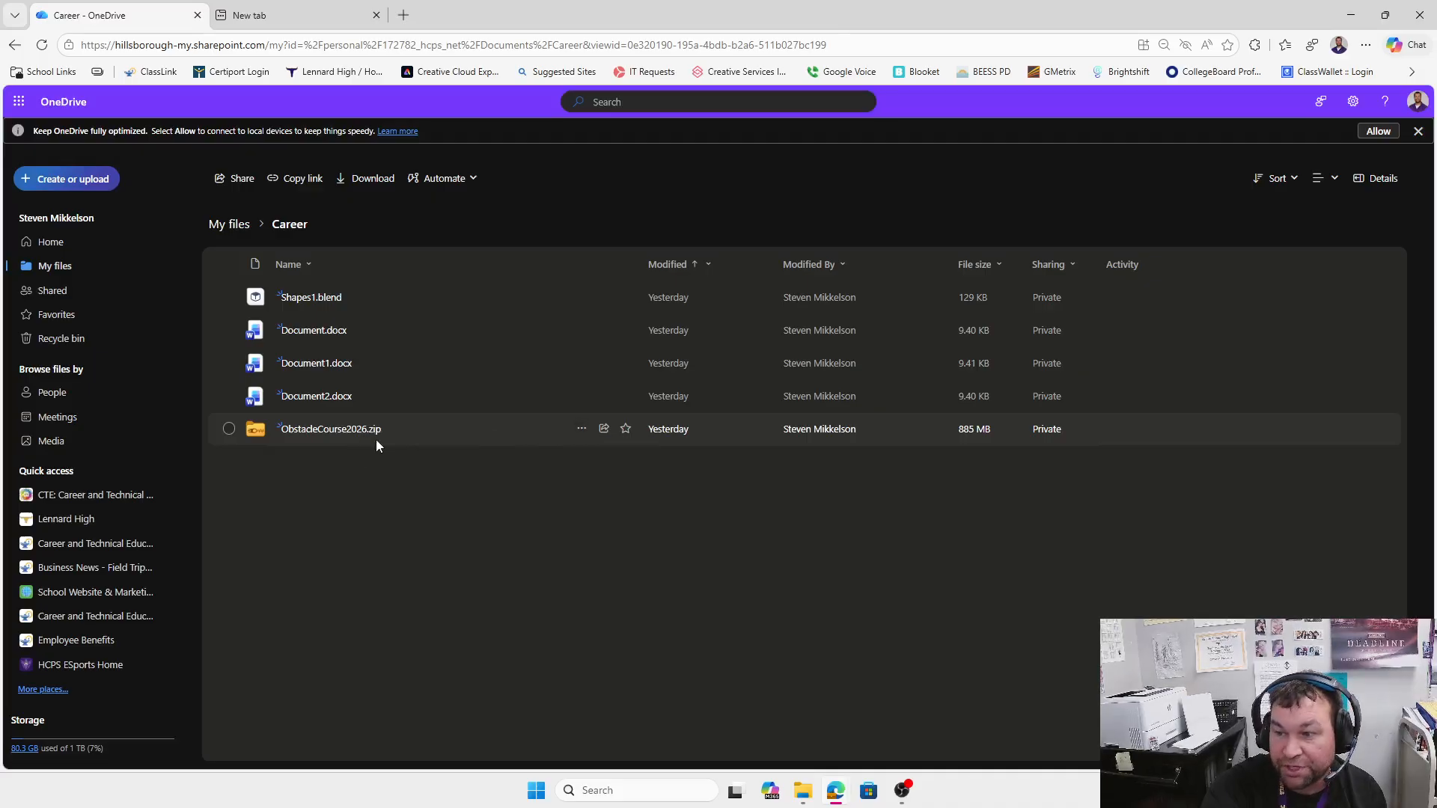
Move ObstacleCourse2026.zip from the Career folder to the Career2 folder in My files
{"action": "mouse_move", "coordinate": [330, 430]}
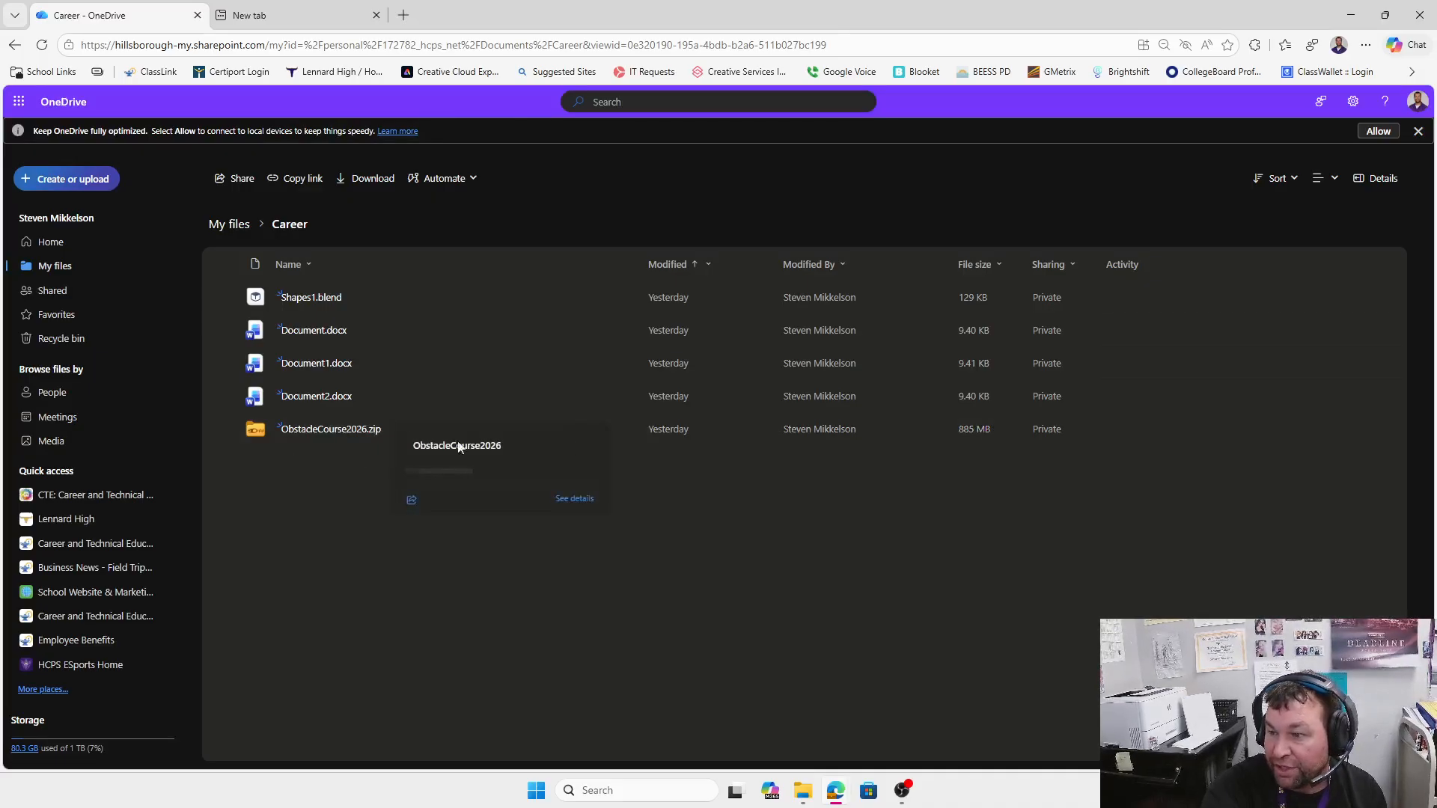
{"action": "left_click", "coordinate": [581, 430]}
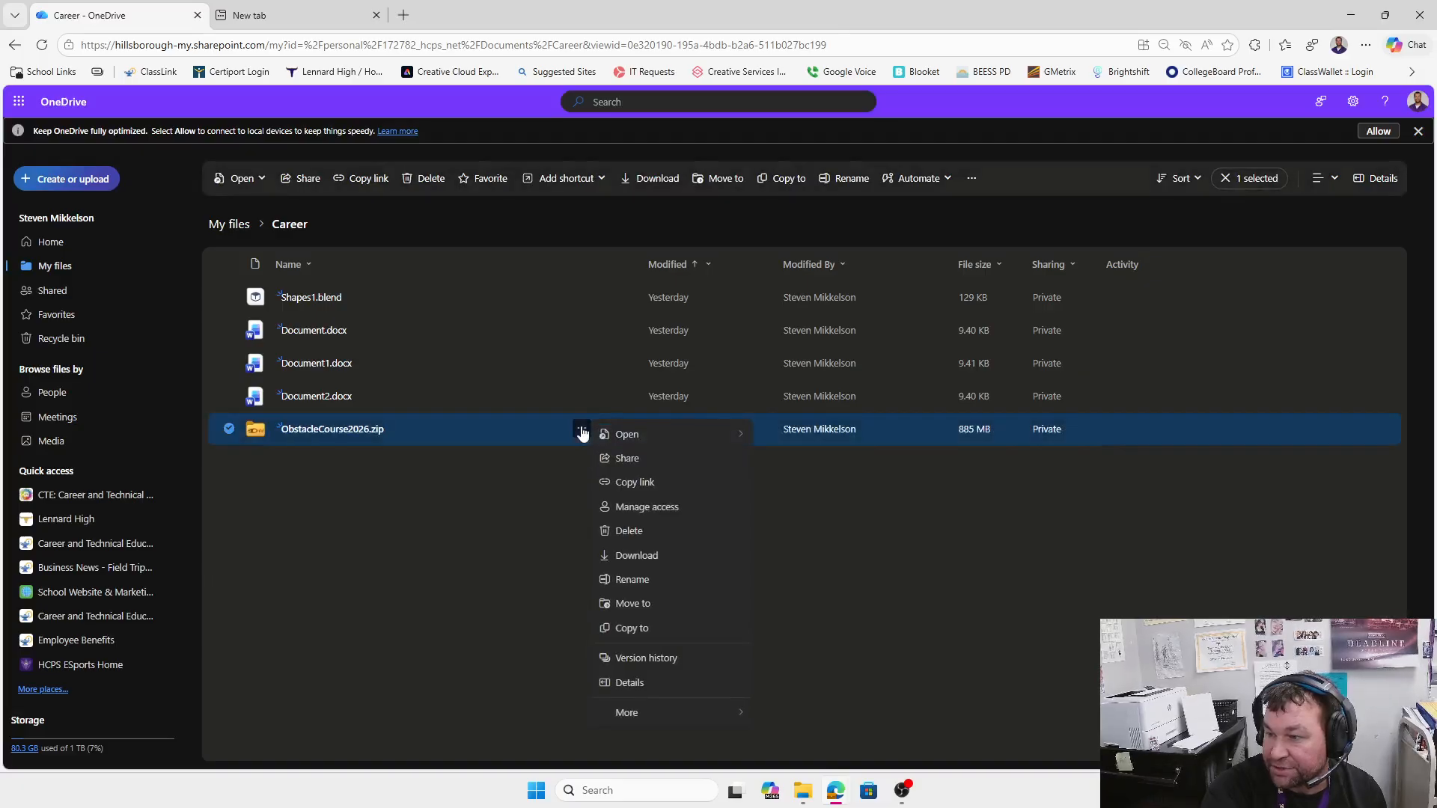
{"action": "left_click", "coordinate": [640, 604]}
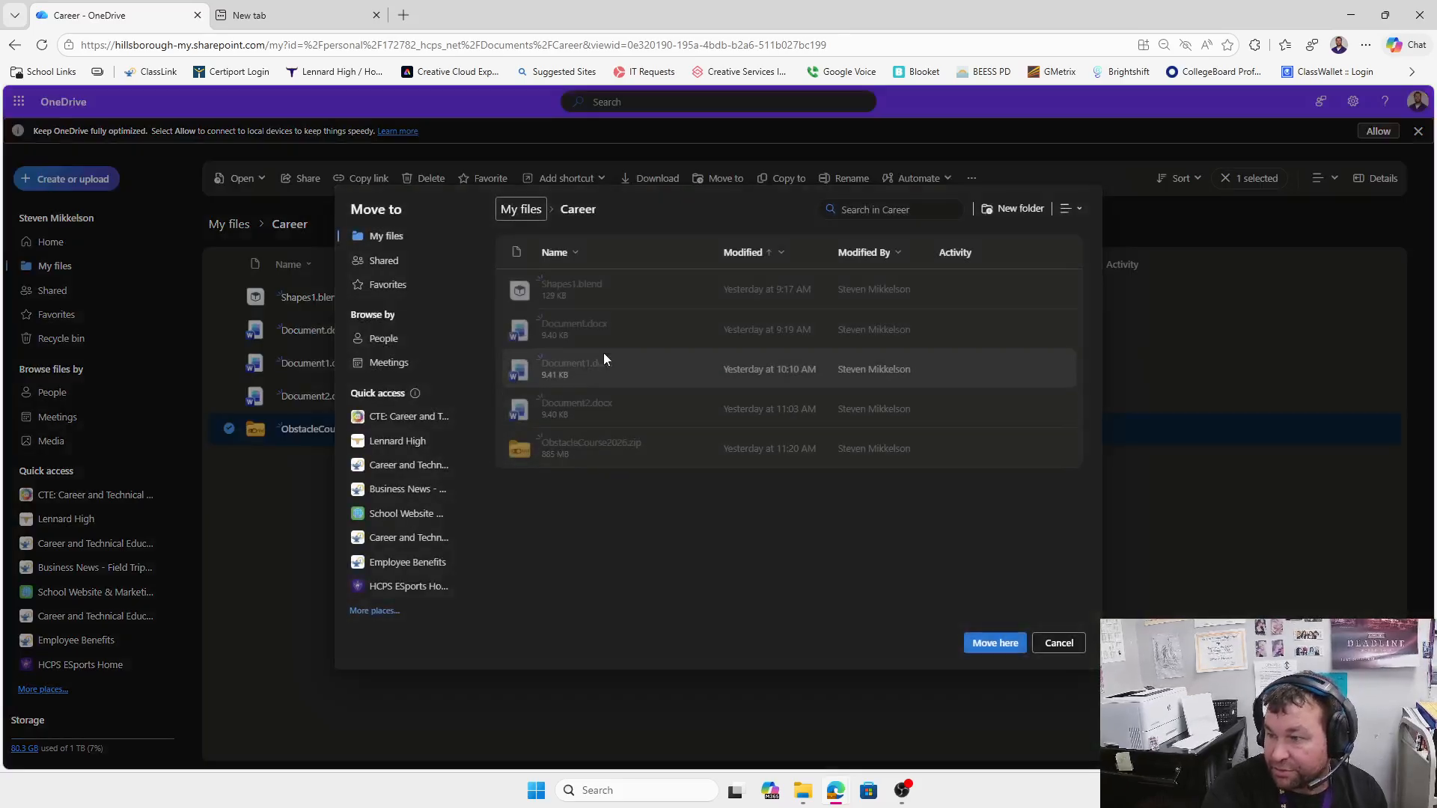
{"action": "left_click", "coordinate": [386, 236]}
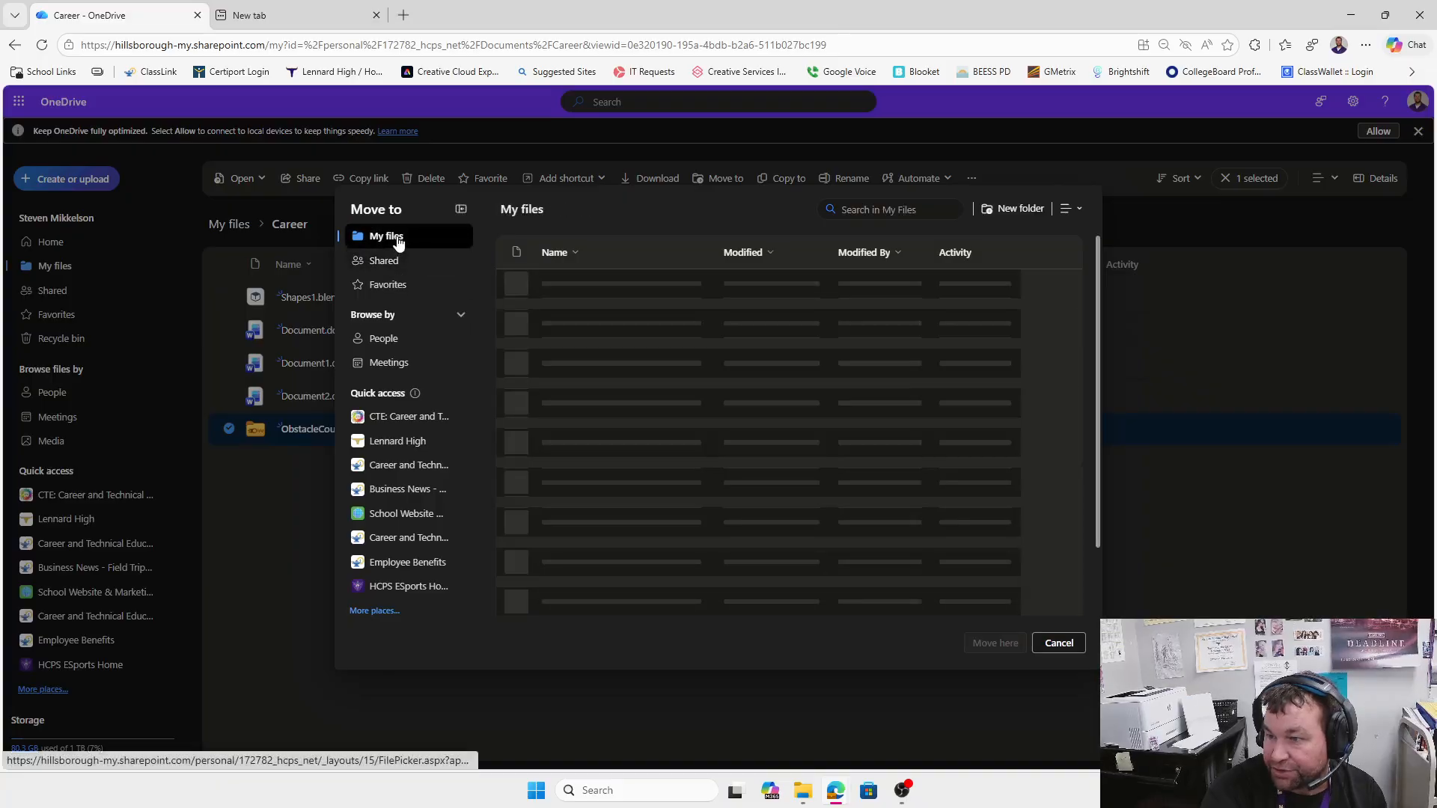
{"action": "scroll", "coordinate": [586, 442], "scroll_direction": "down", "scroll_amount": 2}
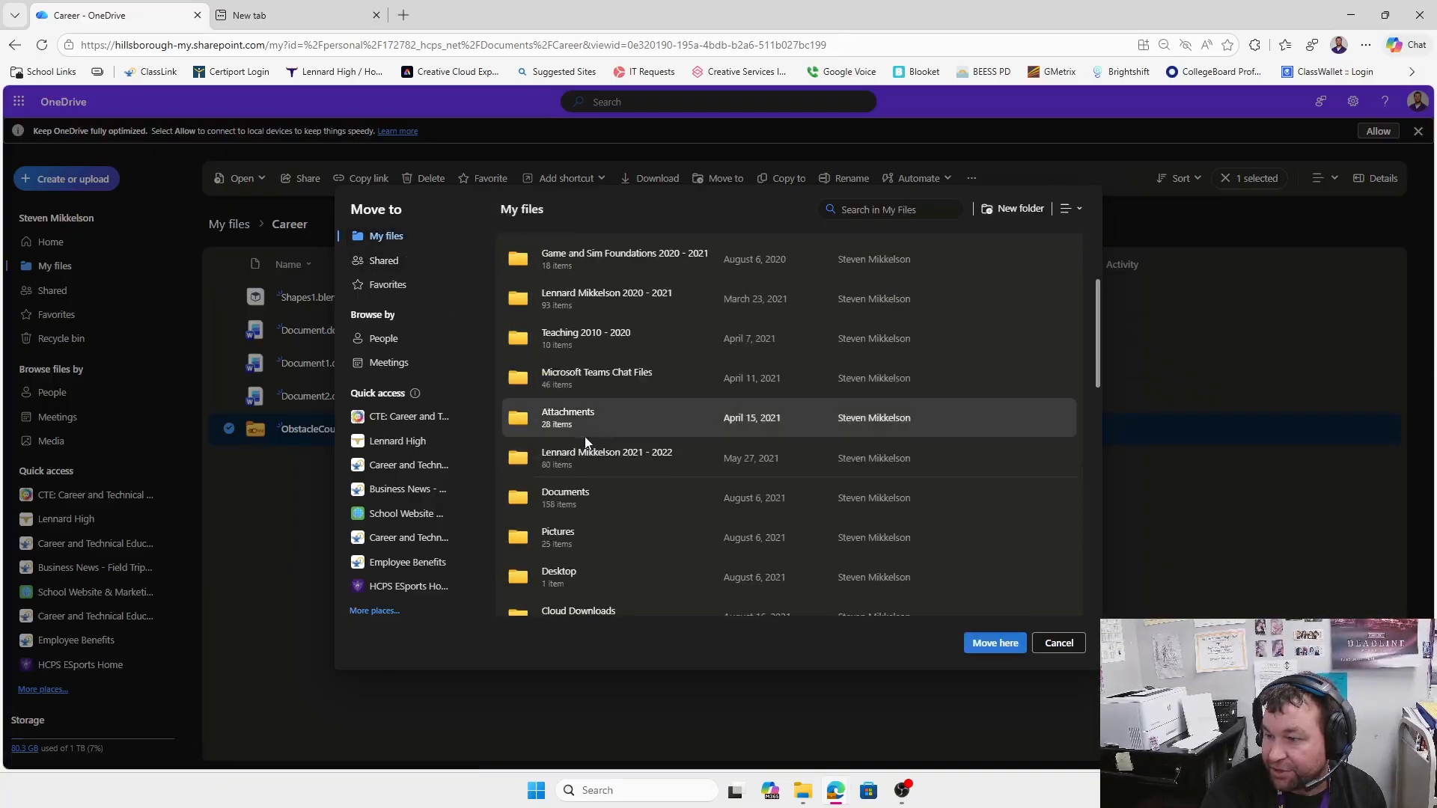
{"action": "scroll", "coordinate": [608, 413], "scroll_direction": "down", "scroll_amount": 3}
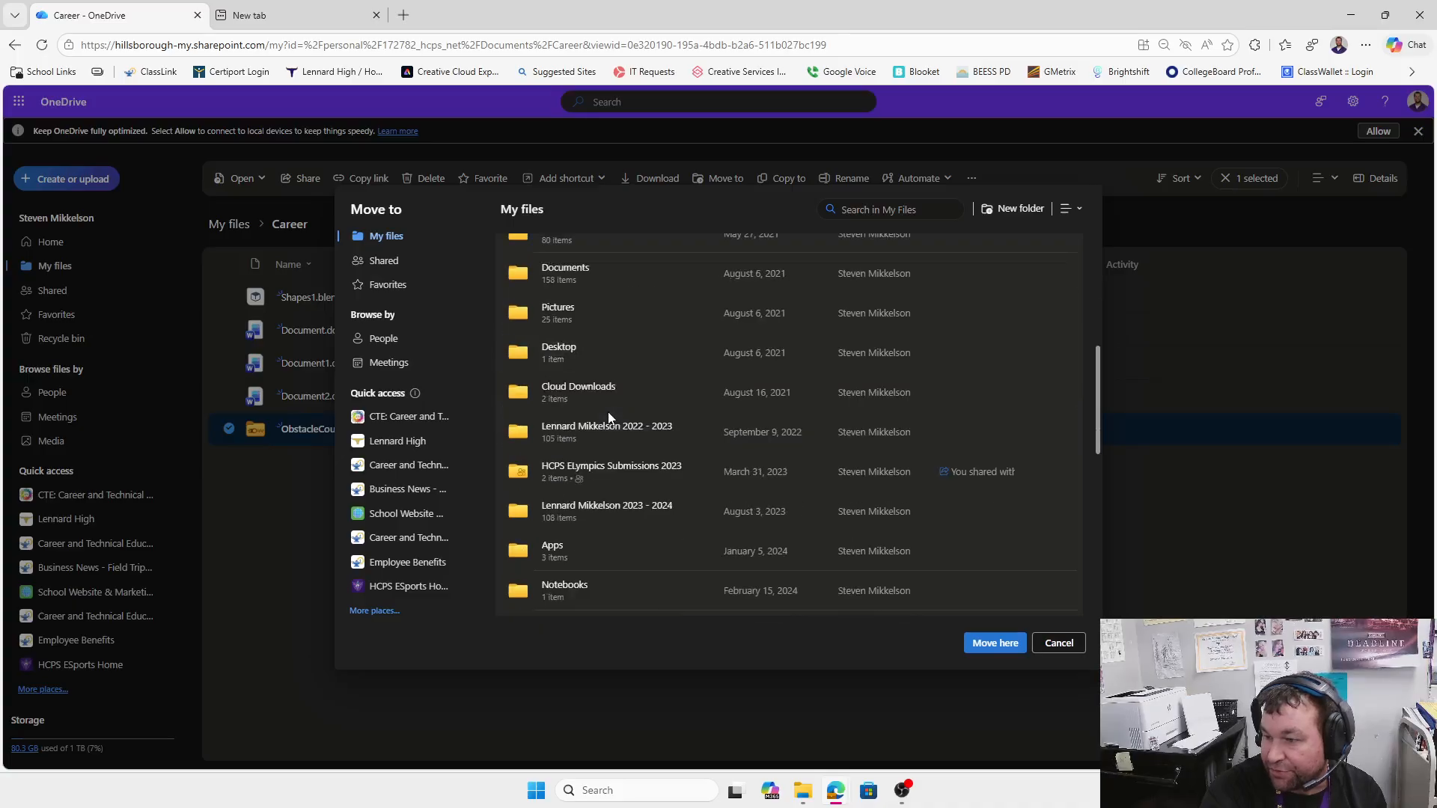
{"action": "scroll", "coordinate": [609, 413], "scroll_direction": "down", "scroll_amount": 5}
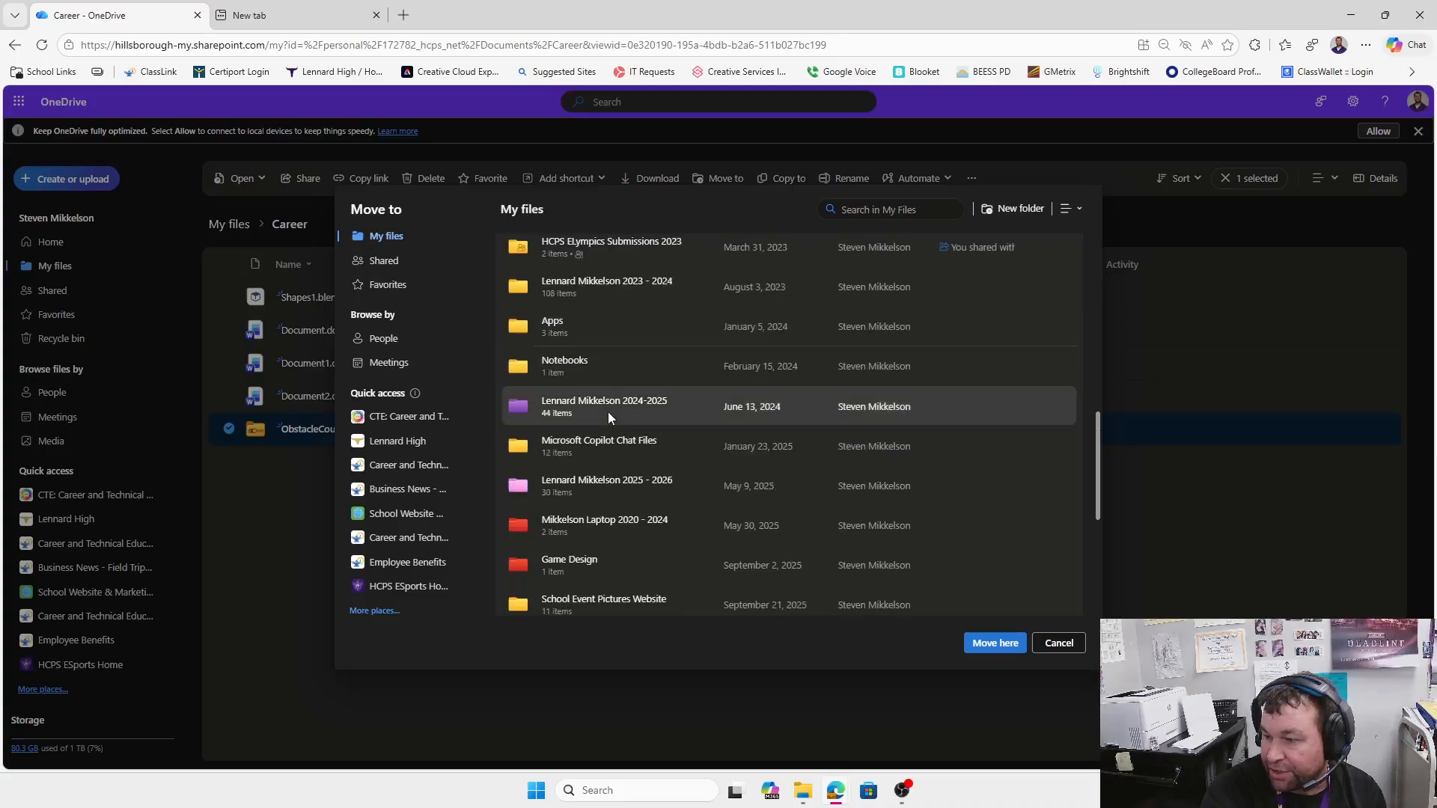
{"action": "scroll", "coordinate": [608, 418], "scroll_direction": "down", "scroll_amount": 1}
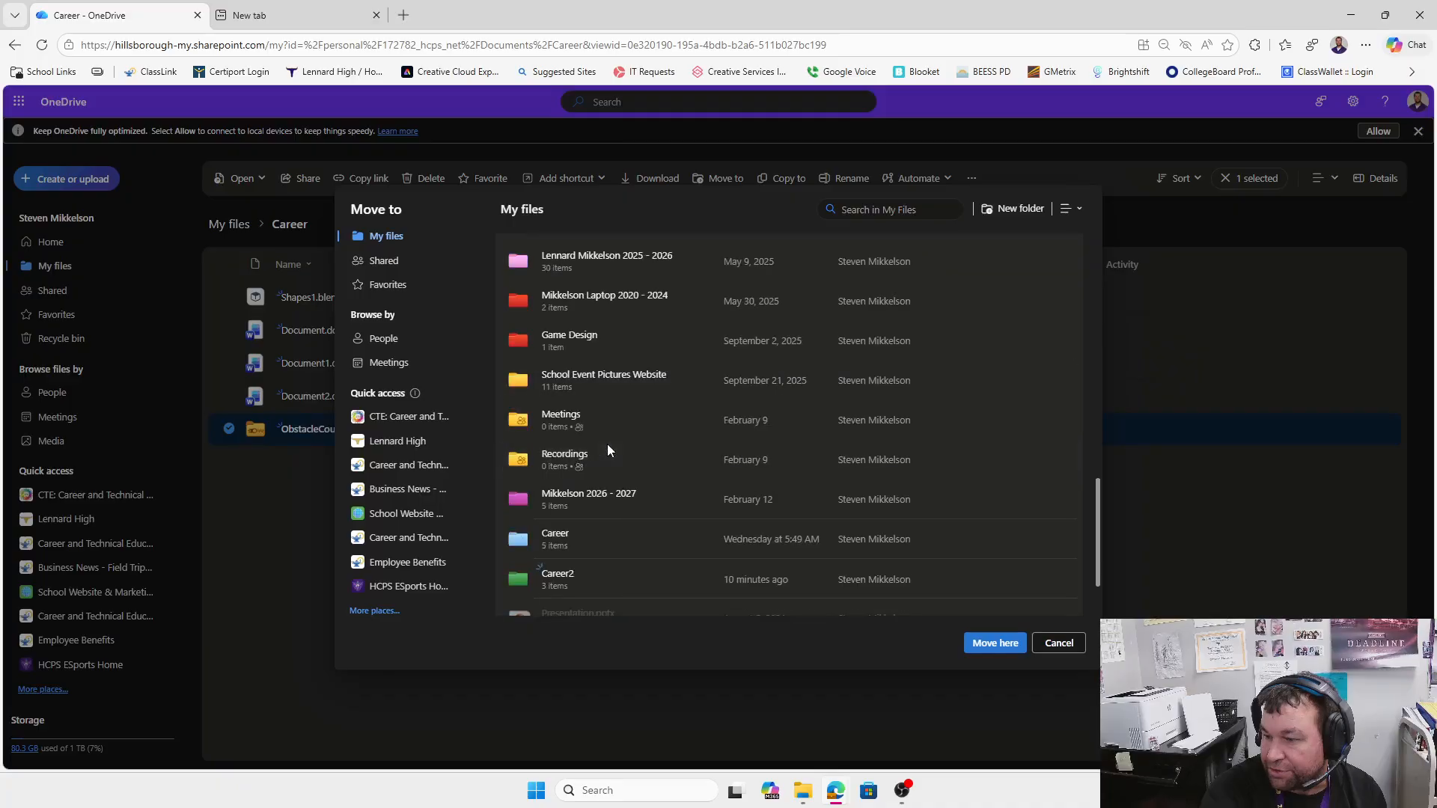
{"action": "left_click", "coordinate": [560, 581]}
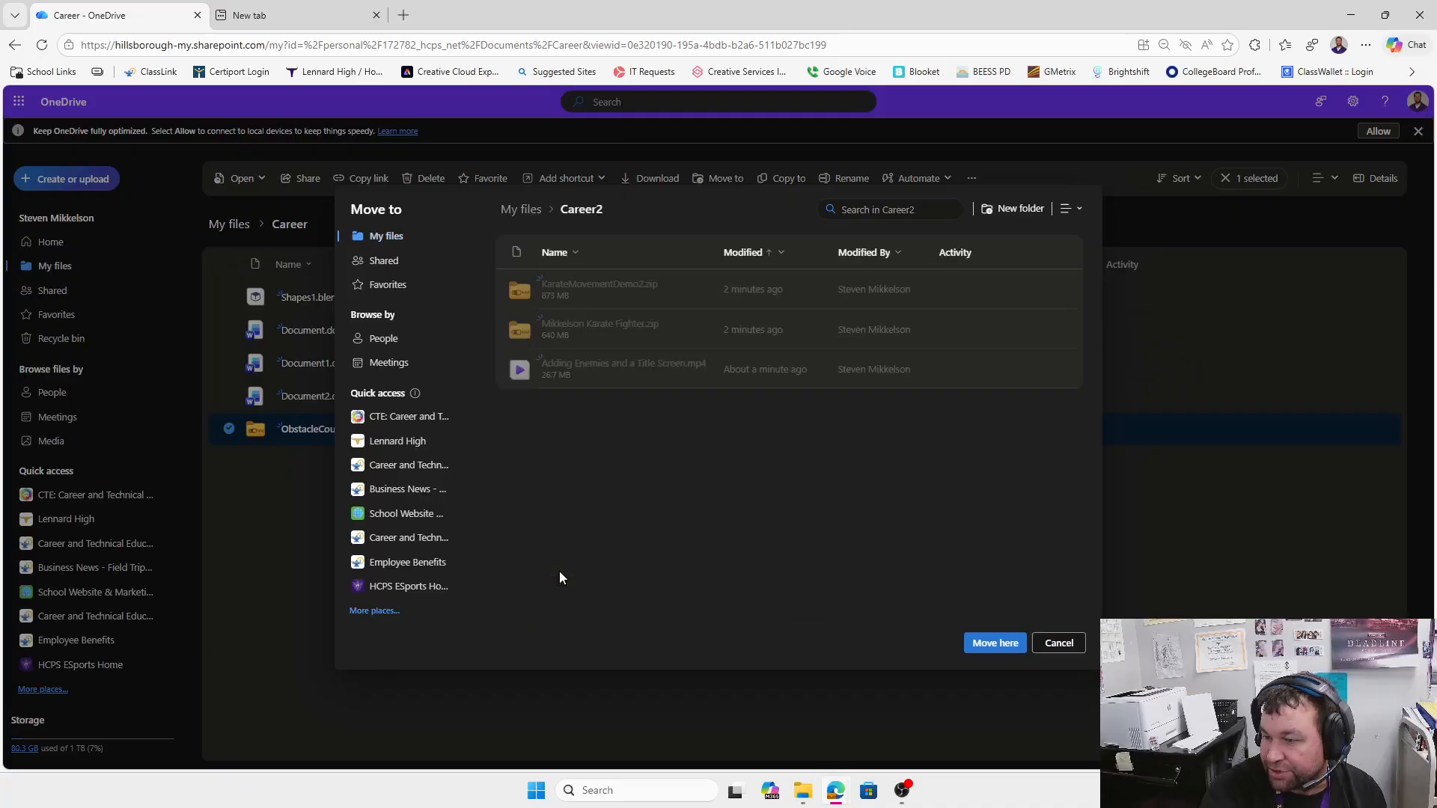
{"action": "left_click", "coordinate": [998, 643]}
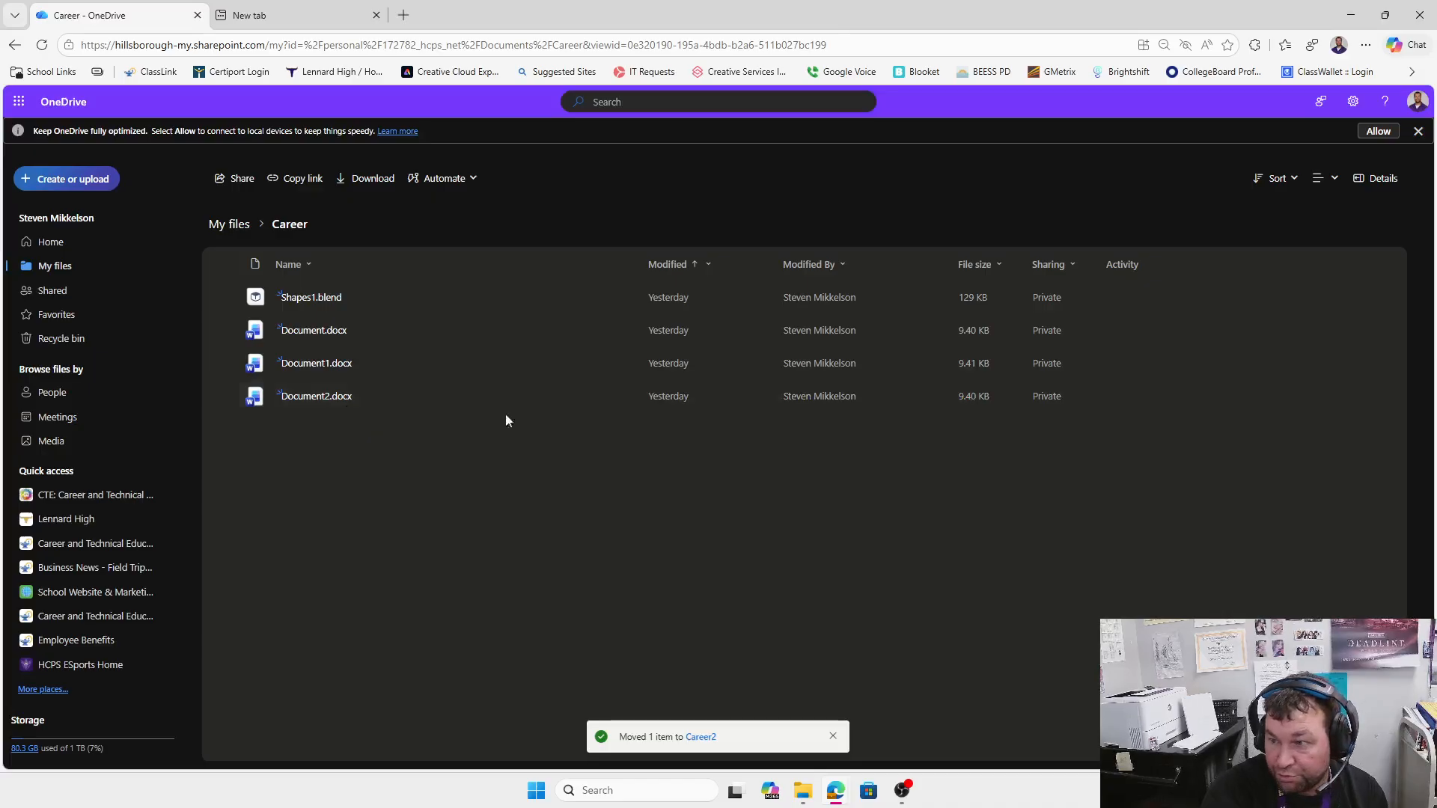
{"action": "left_click", "coordinate": [583, 397]}
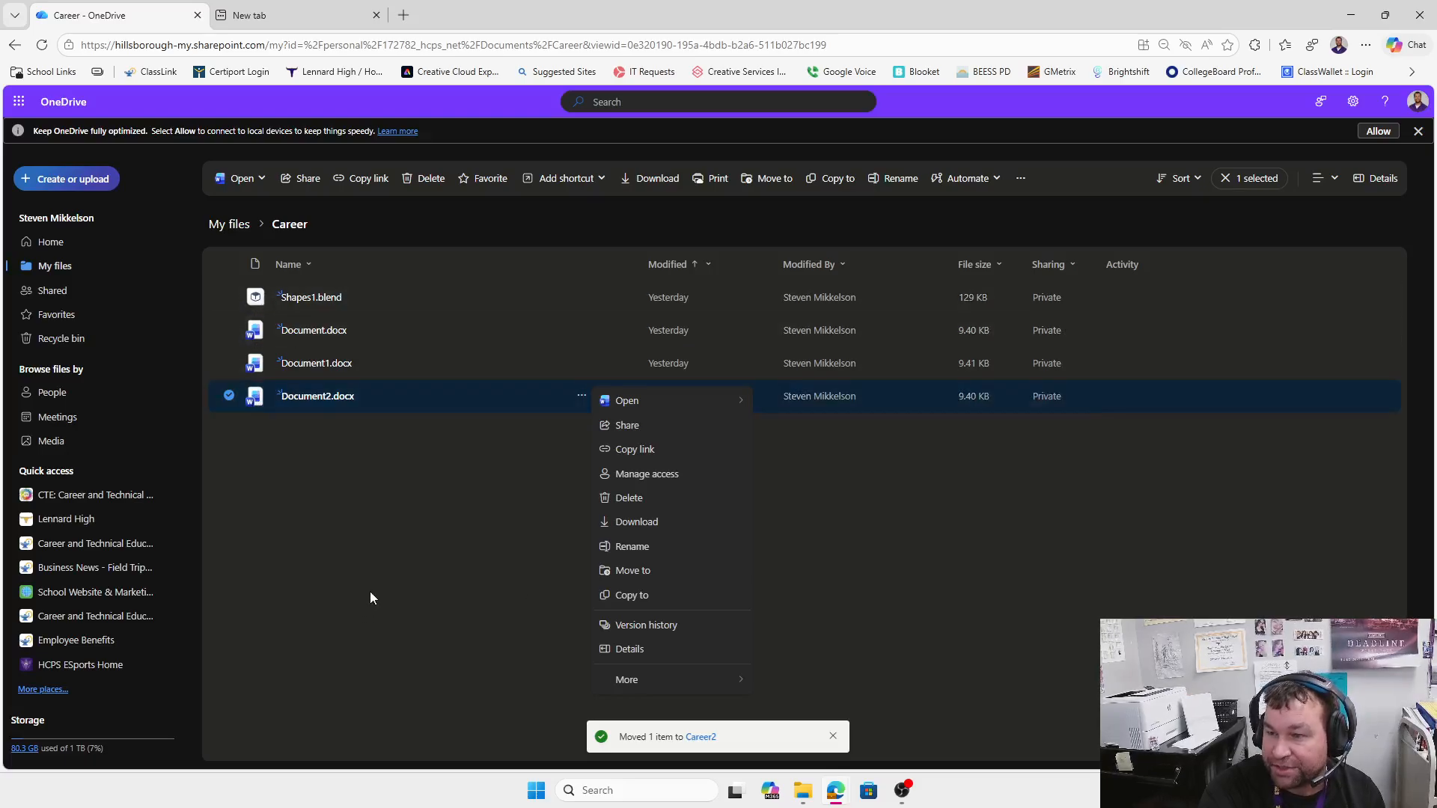
{"action": "left_click", "coordinate": [410, 573]}
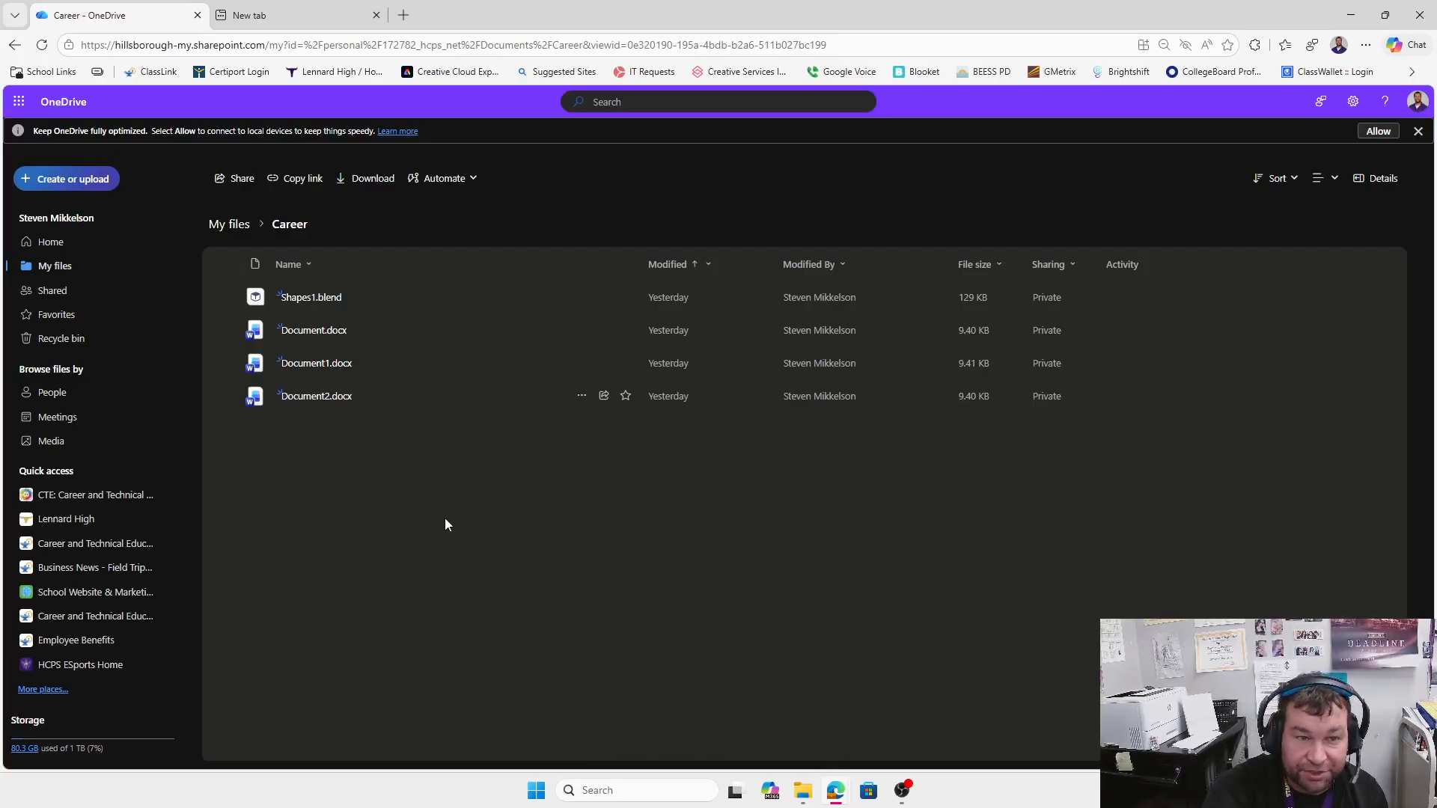
Create a blank Word document in the Career folder and open the Word template gallery from it
{"action": "left_click", "coordinate": [51, 187]}
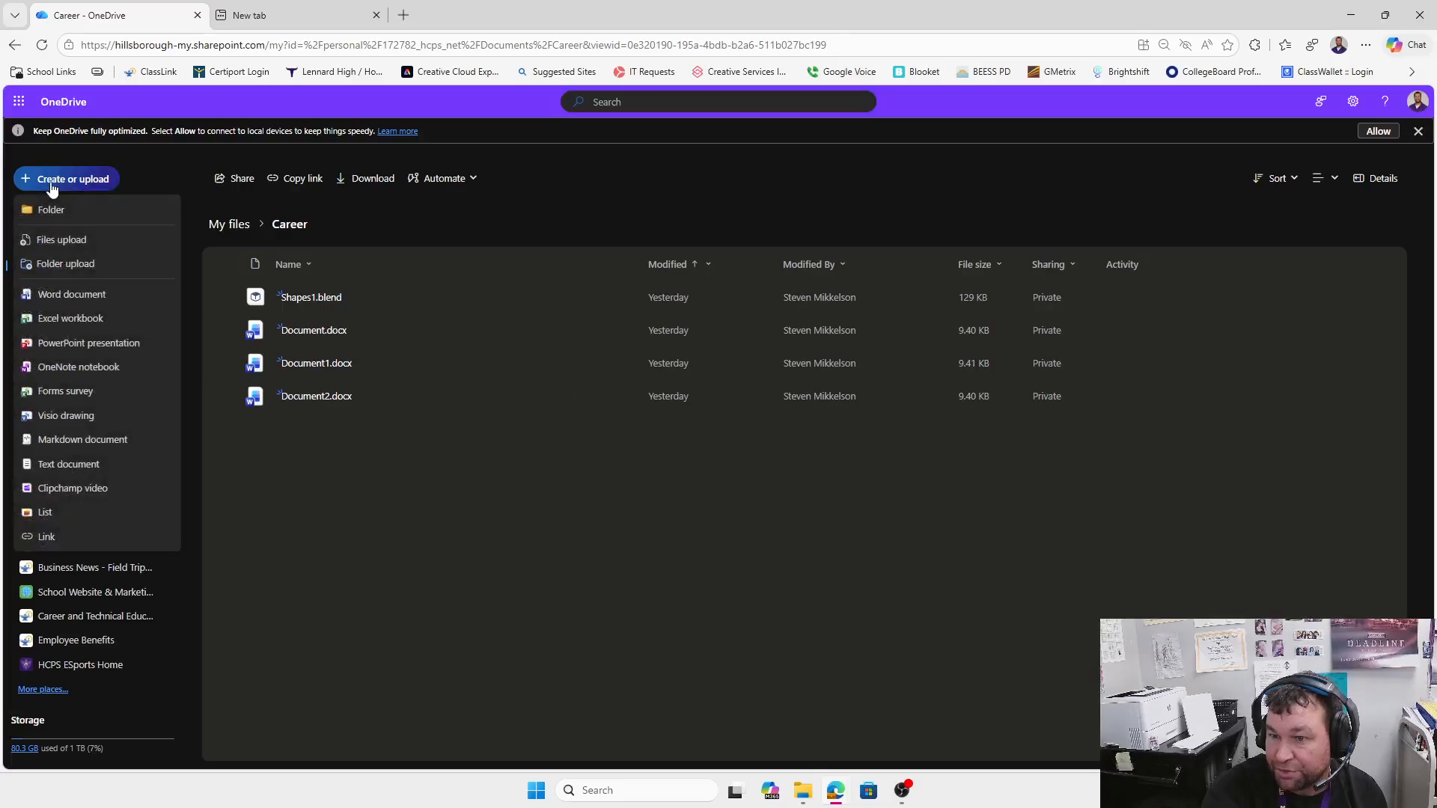
{"action": "left_click", "coordinate": [73, 297]}
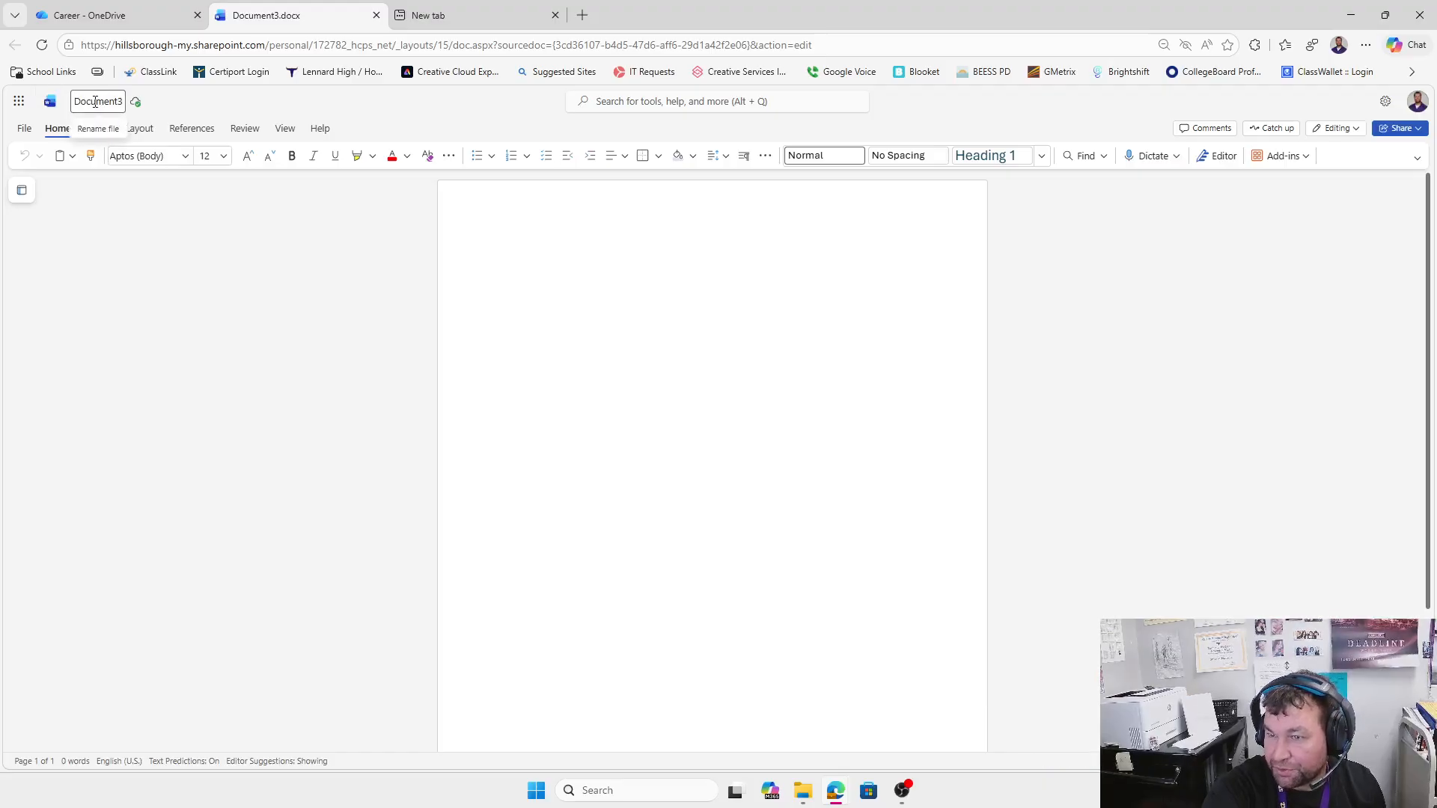
{"action": "left_click", "coordinate": [24, 133]}
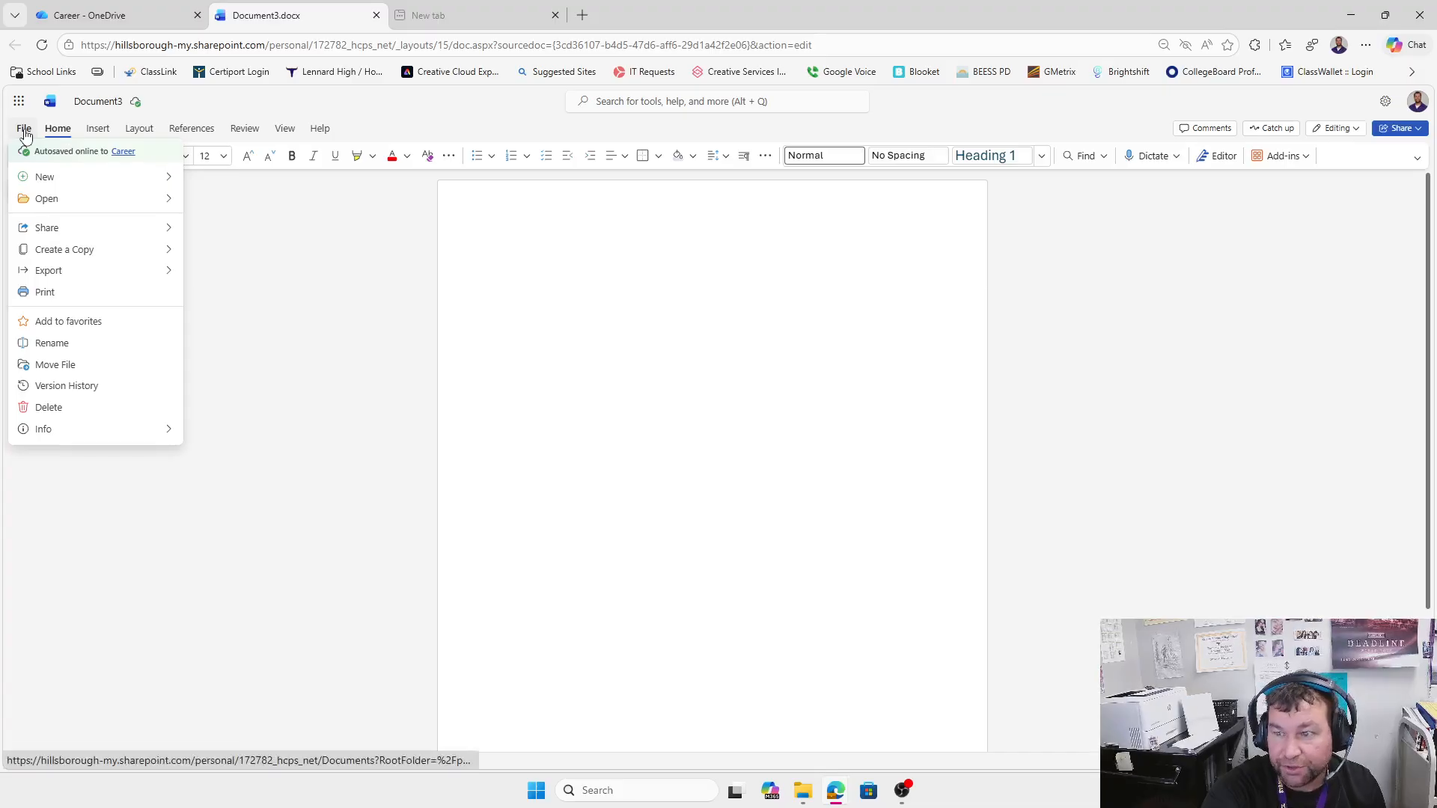
{"action": "mouse_move", "coordinate": [71, 179]}
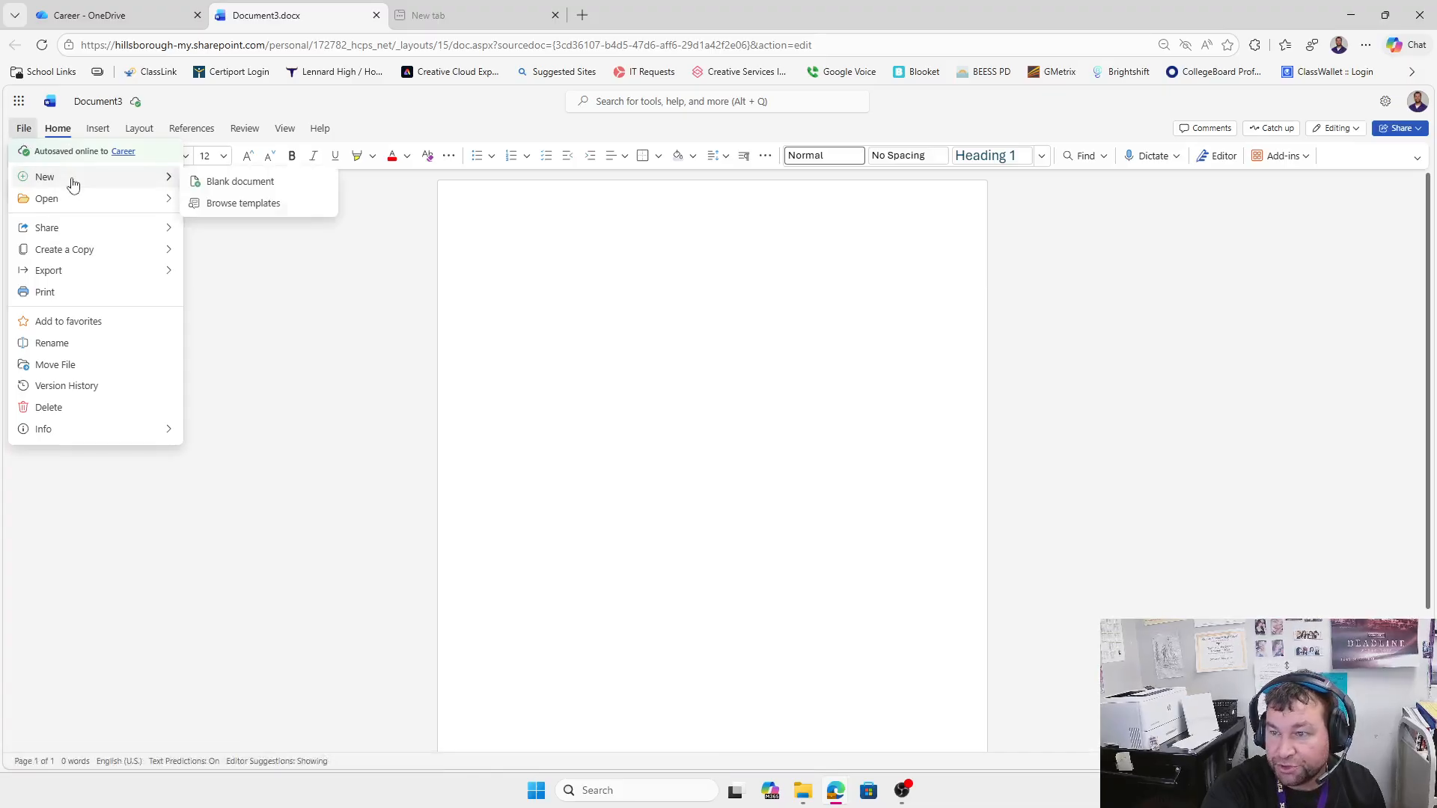
{"action": "left_click", "coordinate": [240, 213]}
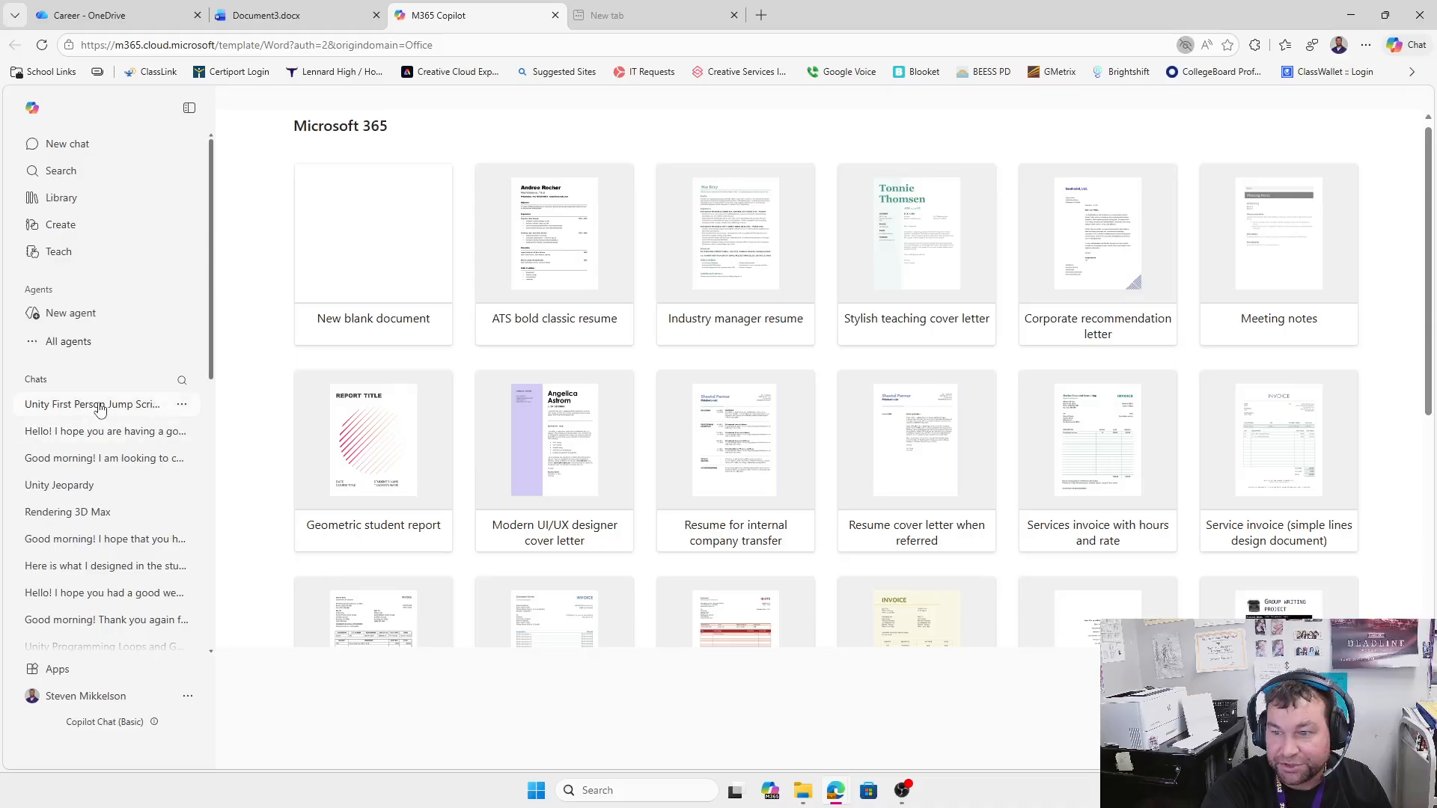
Look through the Word templates and create a document from the ATS bold classic resume template
{"action": "mouse_move", "coordinate": [603, 266]}
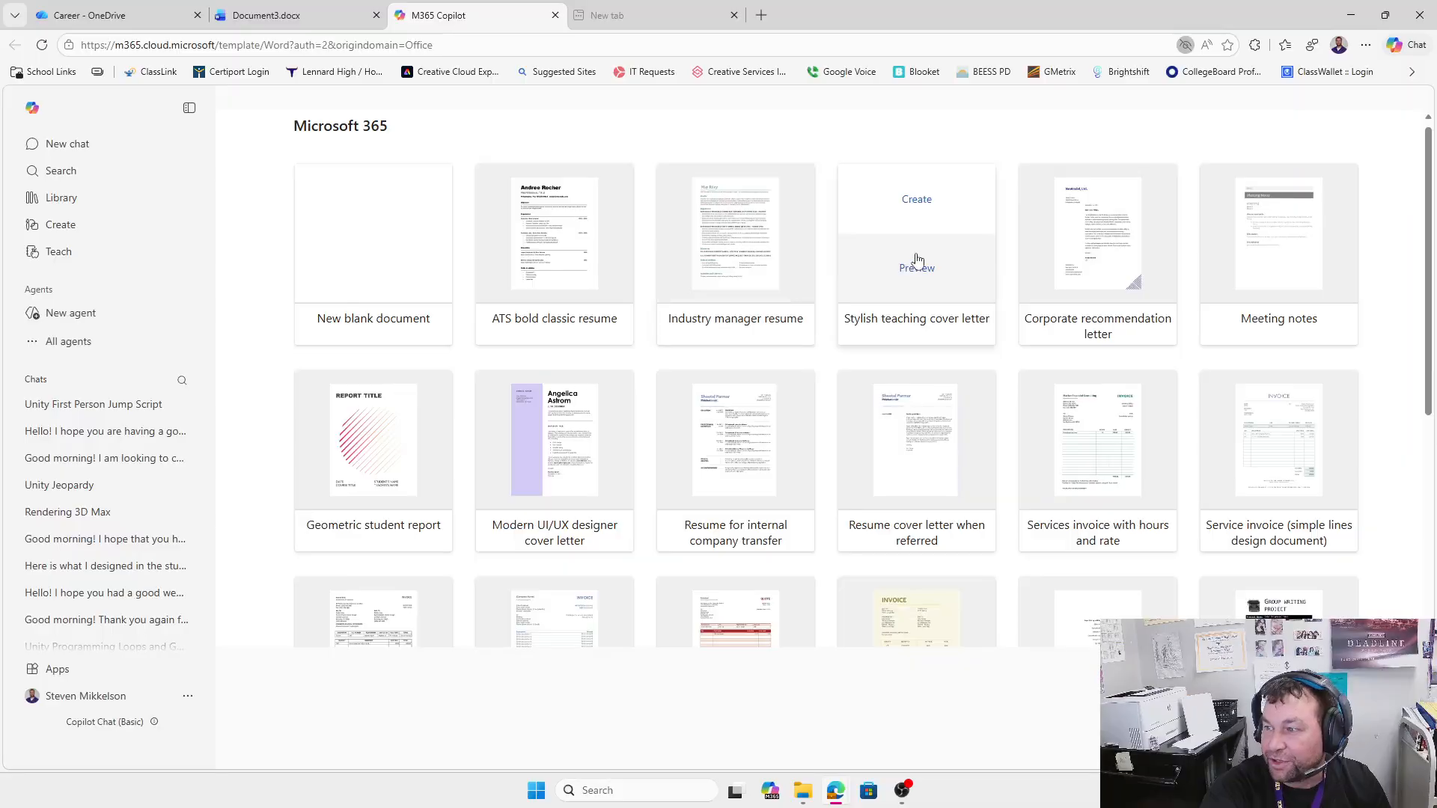
{"action": "mouse_move", "coordinate": [1237, 259]}
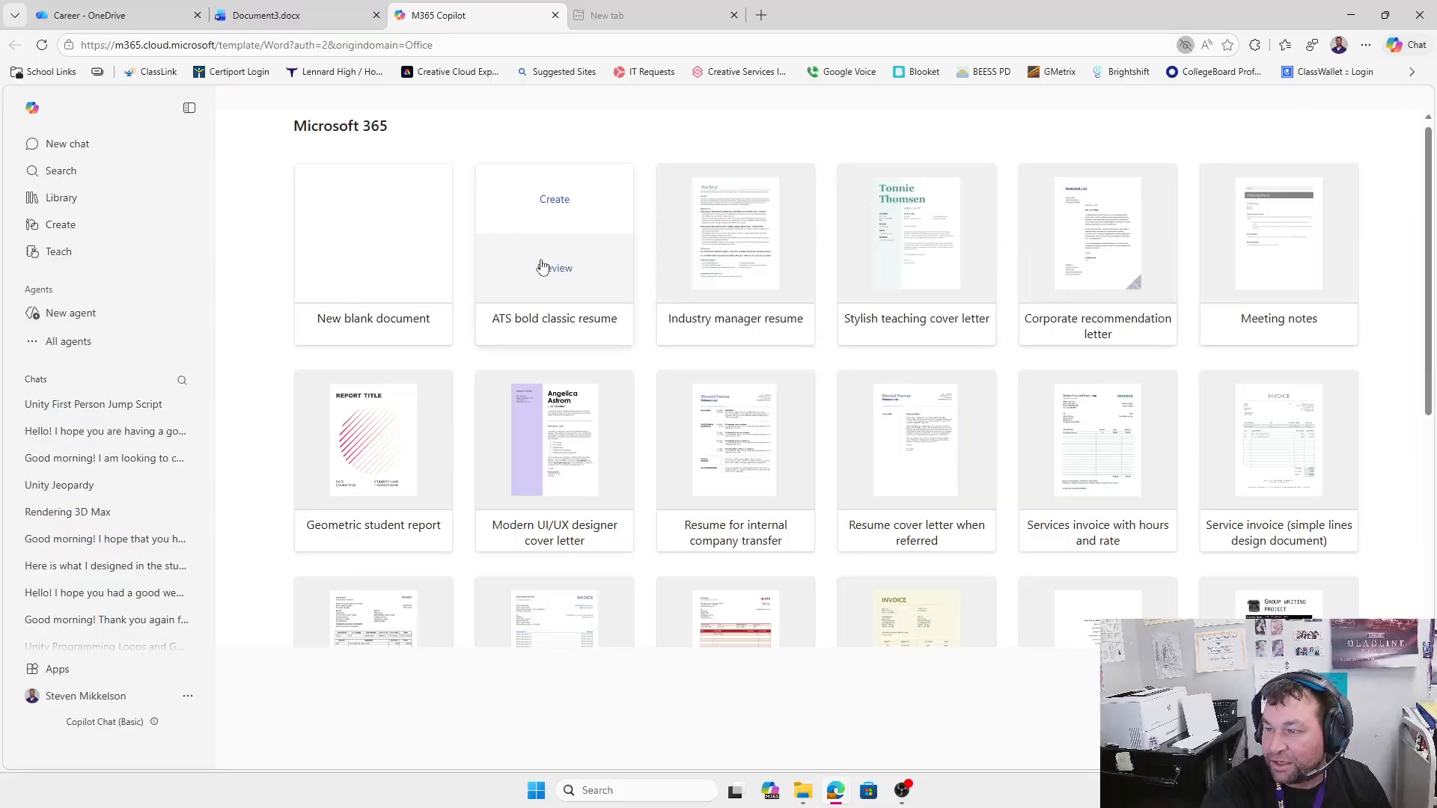
{"action": "mouse_move", "coordinate": [884, 271]}
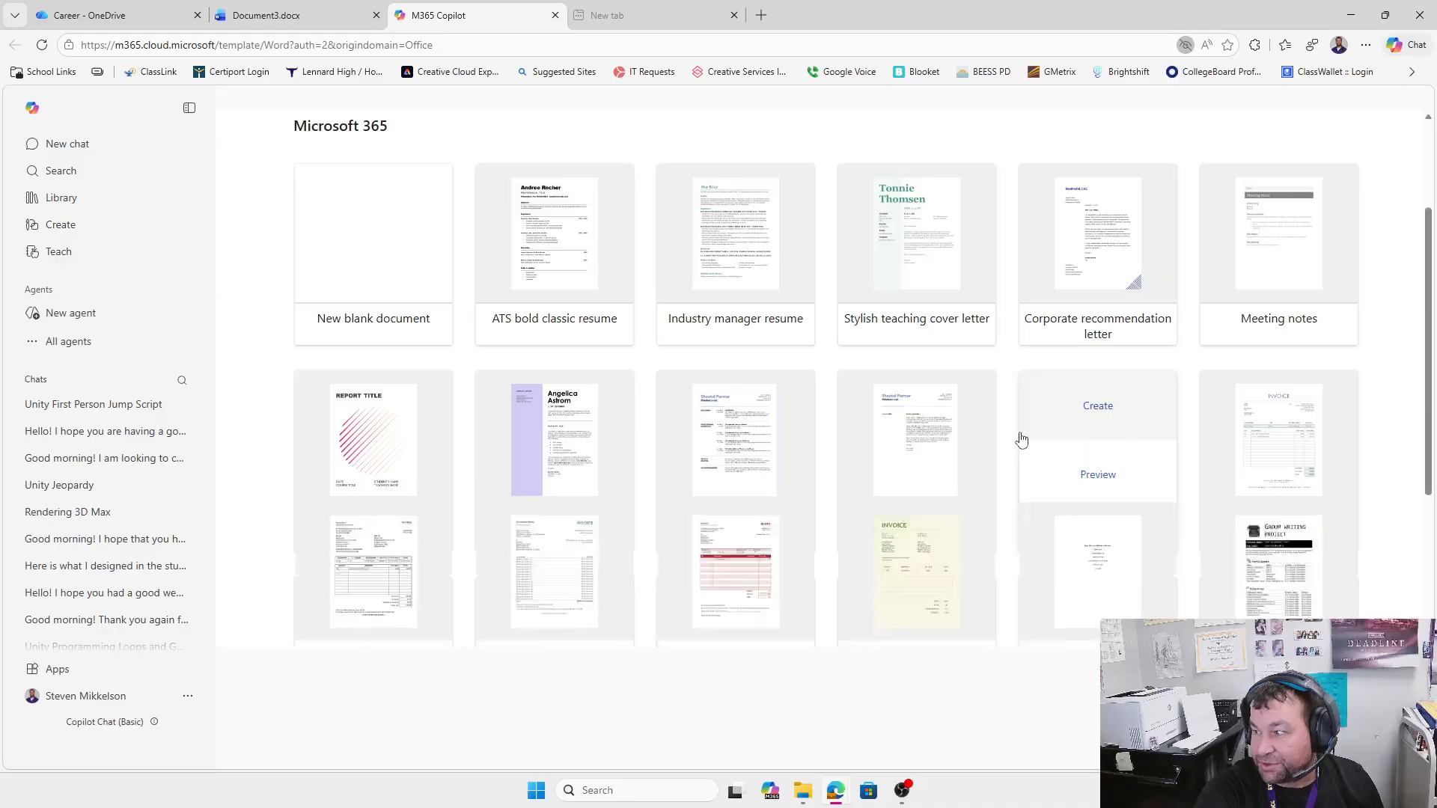
{"action": "scroll", "coordinate": [1033, 434], "scroll_direction": "down", "scroll_amount": 5}
{"action": "mouse_move", "coordinate": [571, 458]}
{"action": "scroll", "coordinate": [572, 457], "scroll_direction": "up", "scroll_amount": 5}
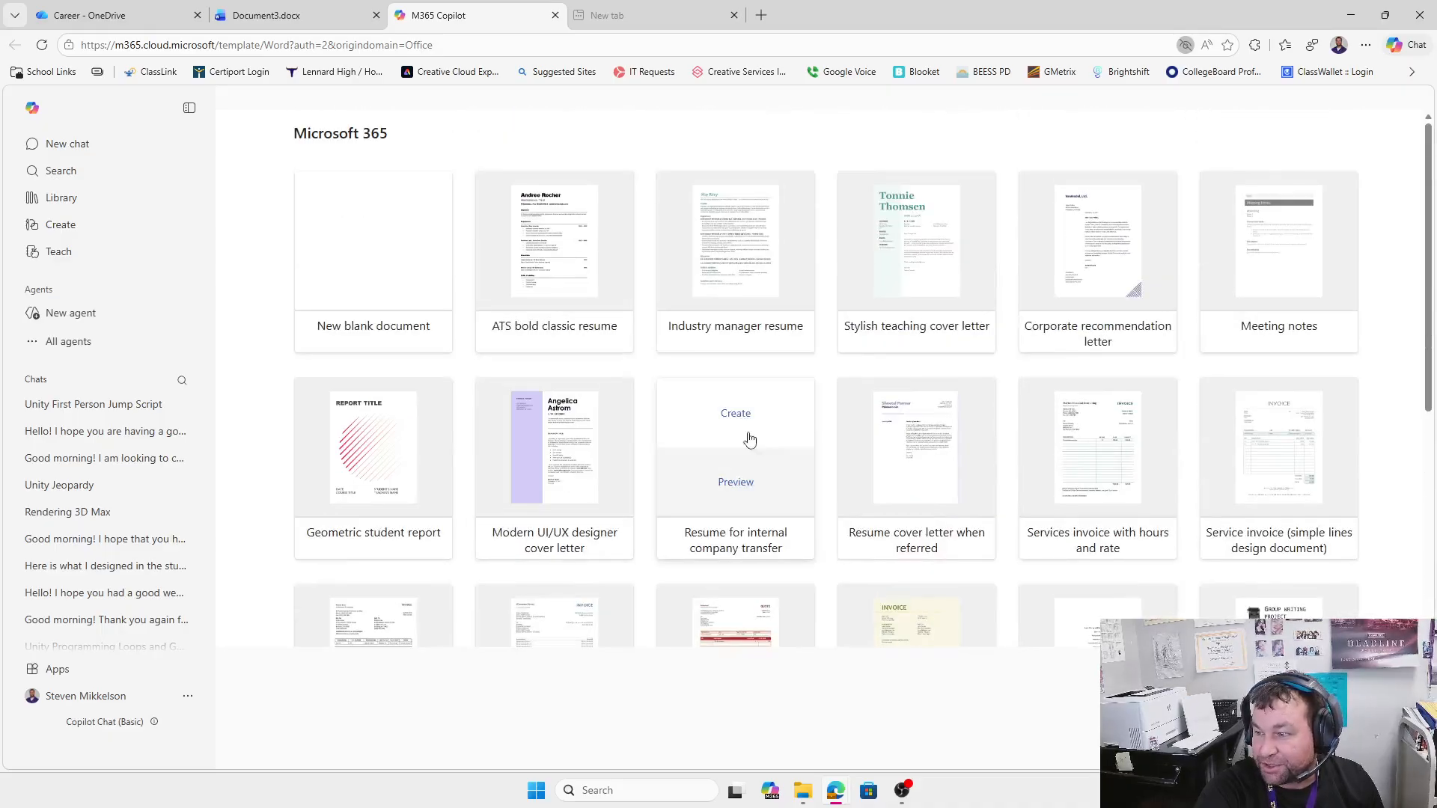
{"action": "scroll", "coordinate": [995, 460], "scroll_direction": "down", "scroll_amount": 5}
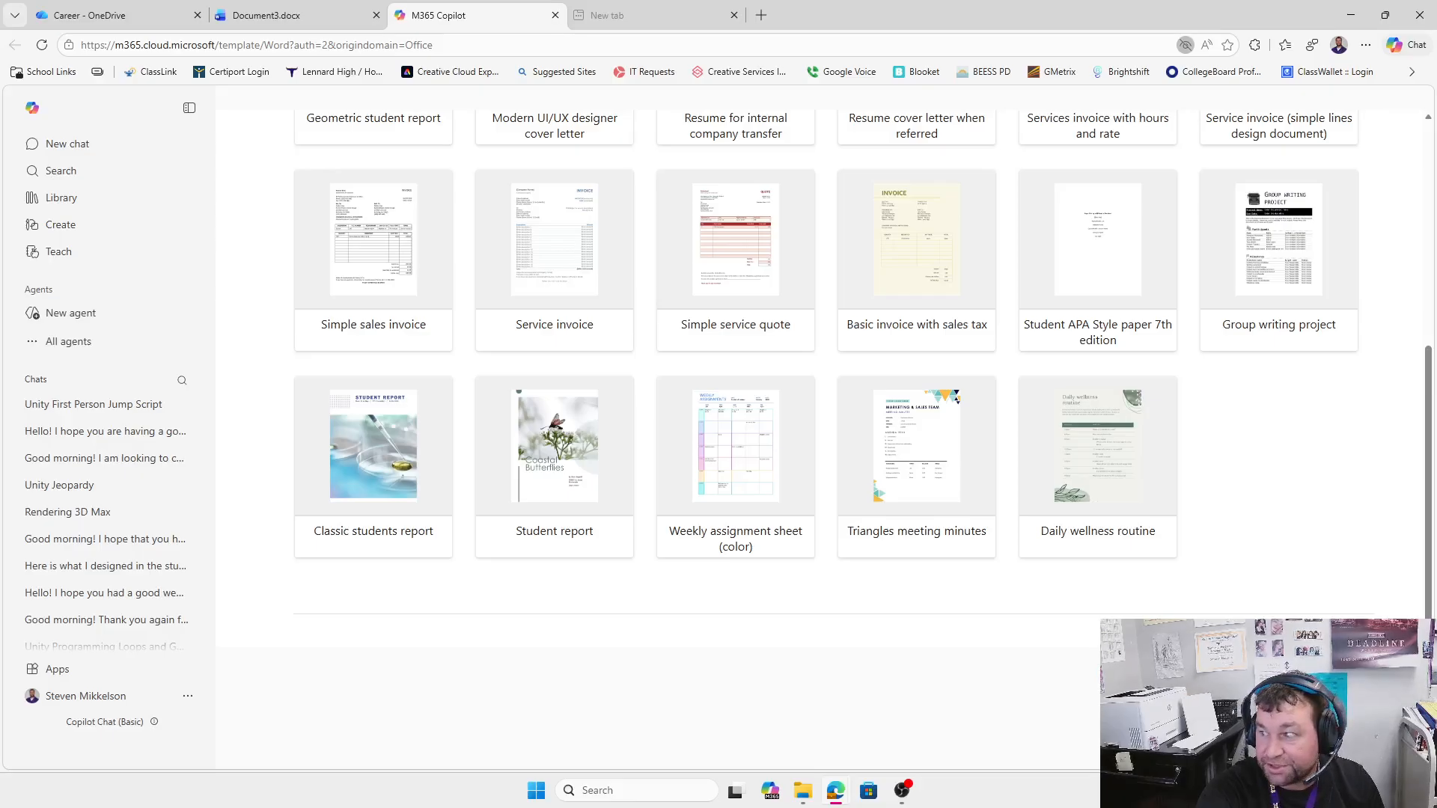
{"action": "scroll", "coordinate": [816, 258], "scroll_direction": "up", "scroll_amount": 5}
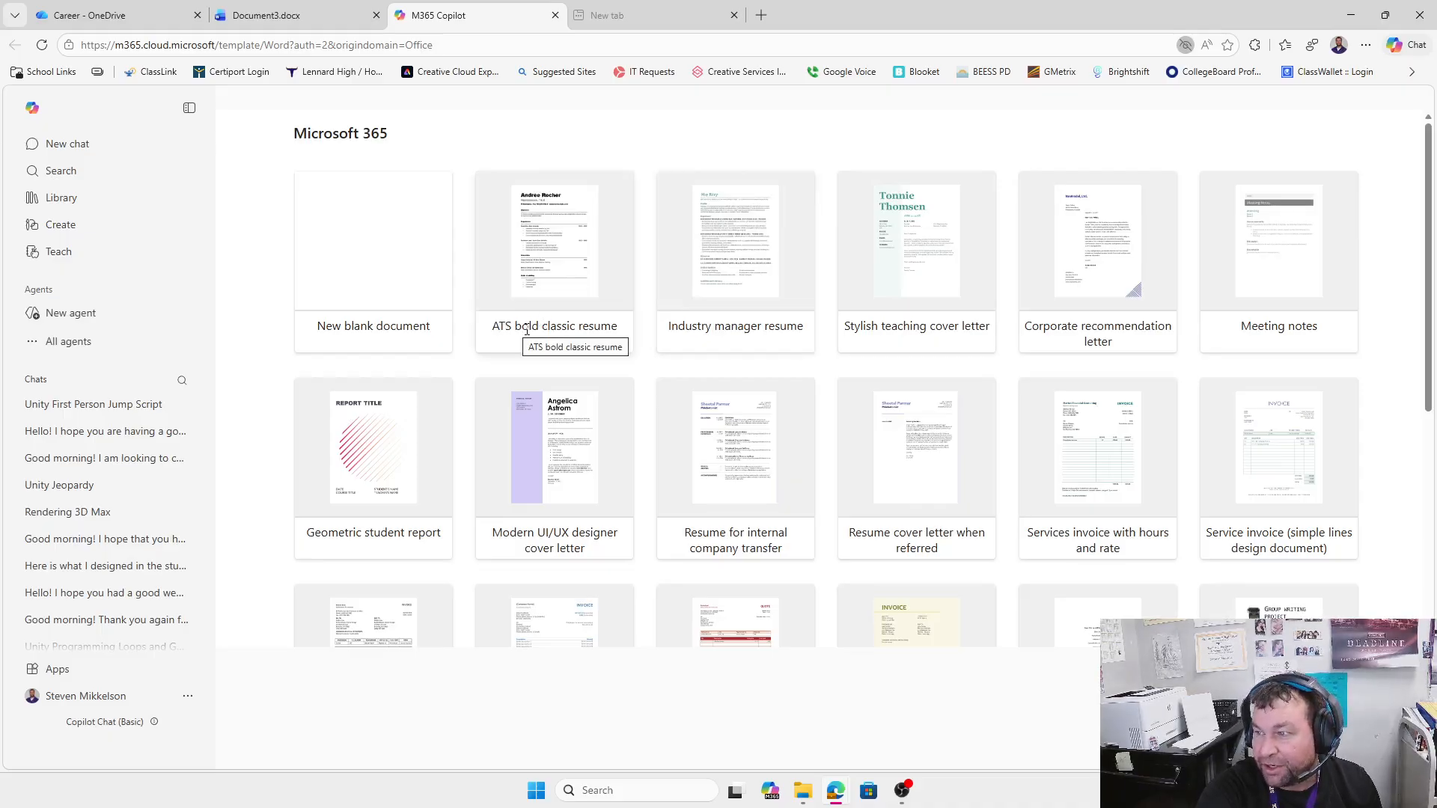
{"action": "mouse_move", "coordinate": [539, 250]}
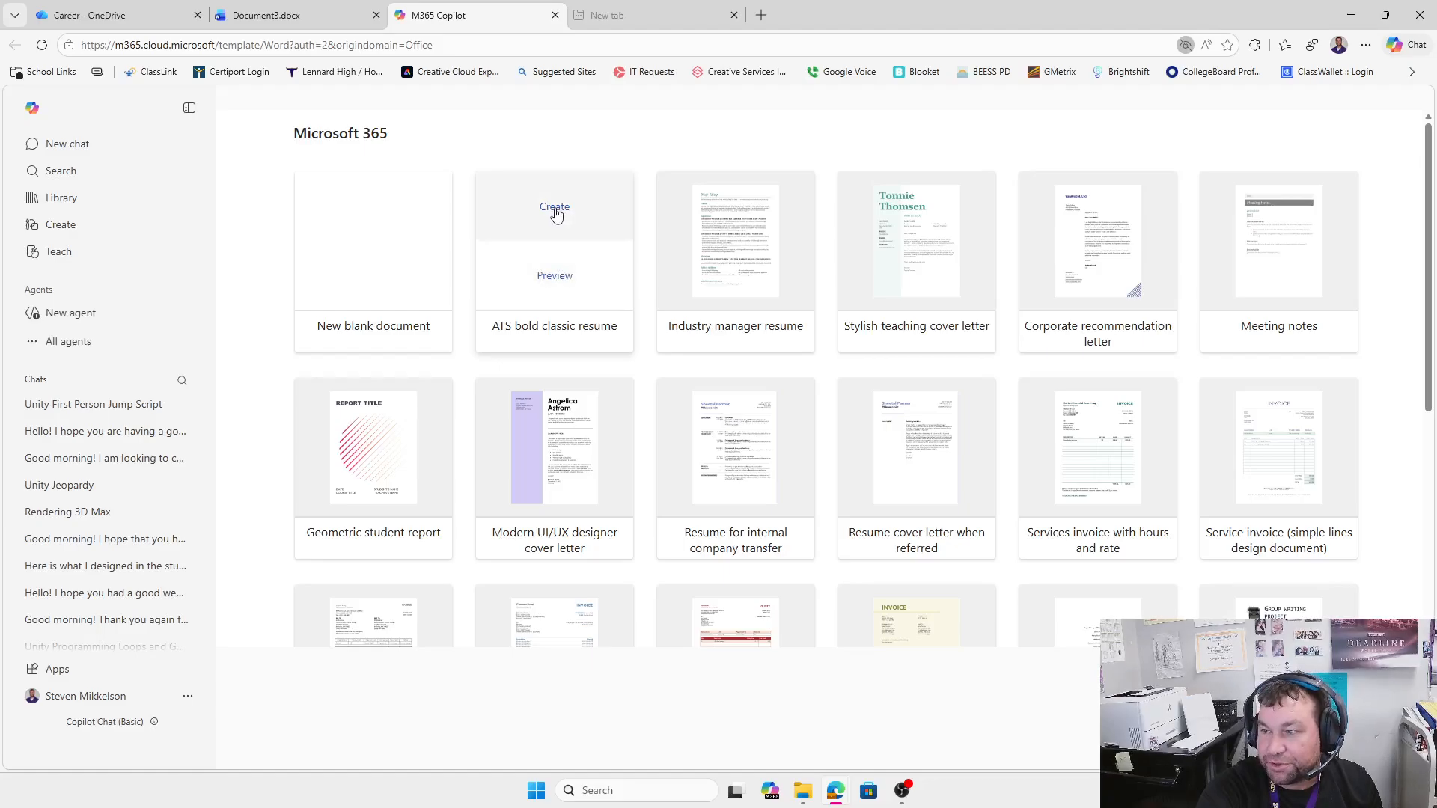
{"action": "left_click", "coordinate": [555, 214]}
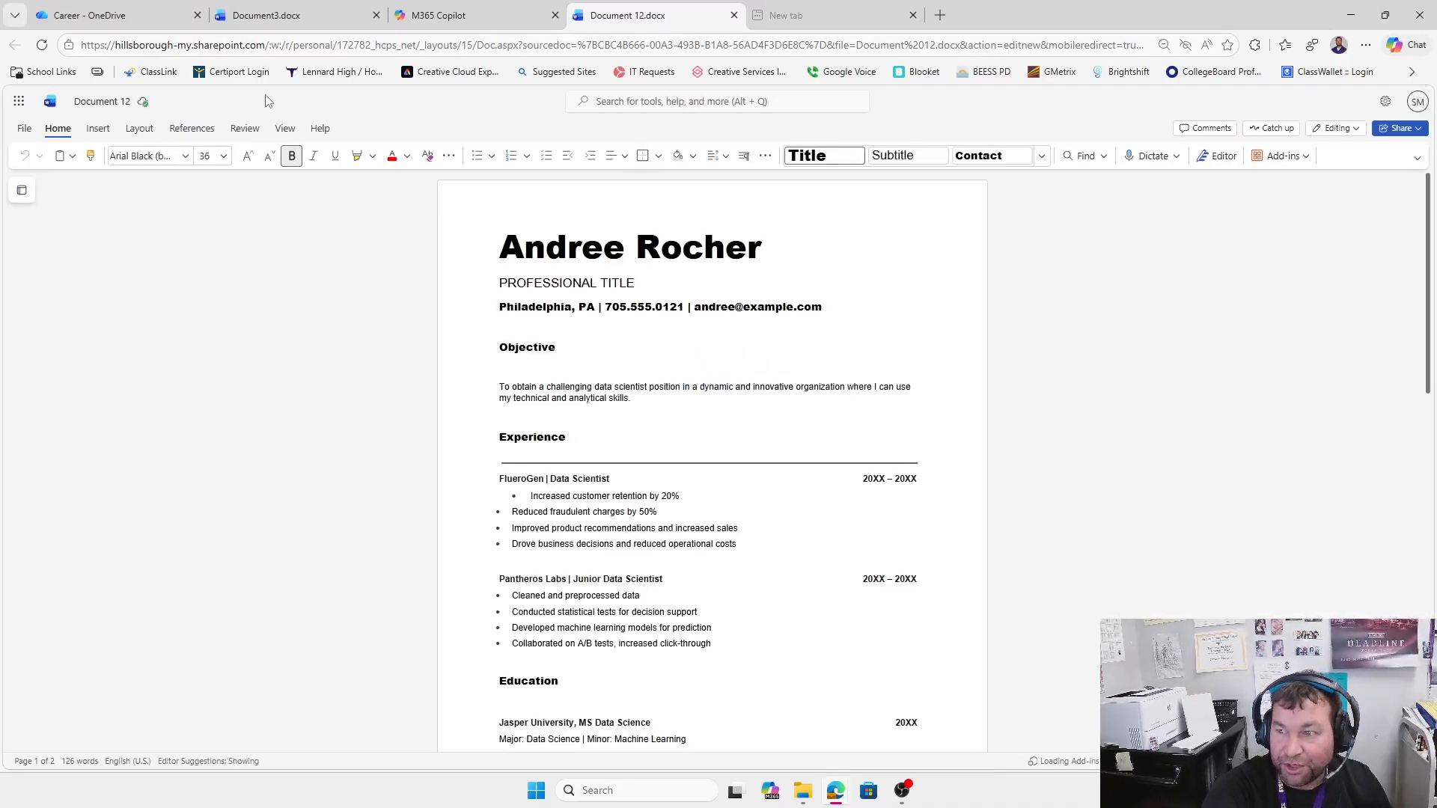
Rename the new resume document as Resume Sample
{"action": "left_click", "coordinate": [110, 101]}
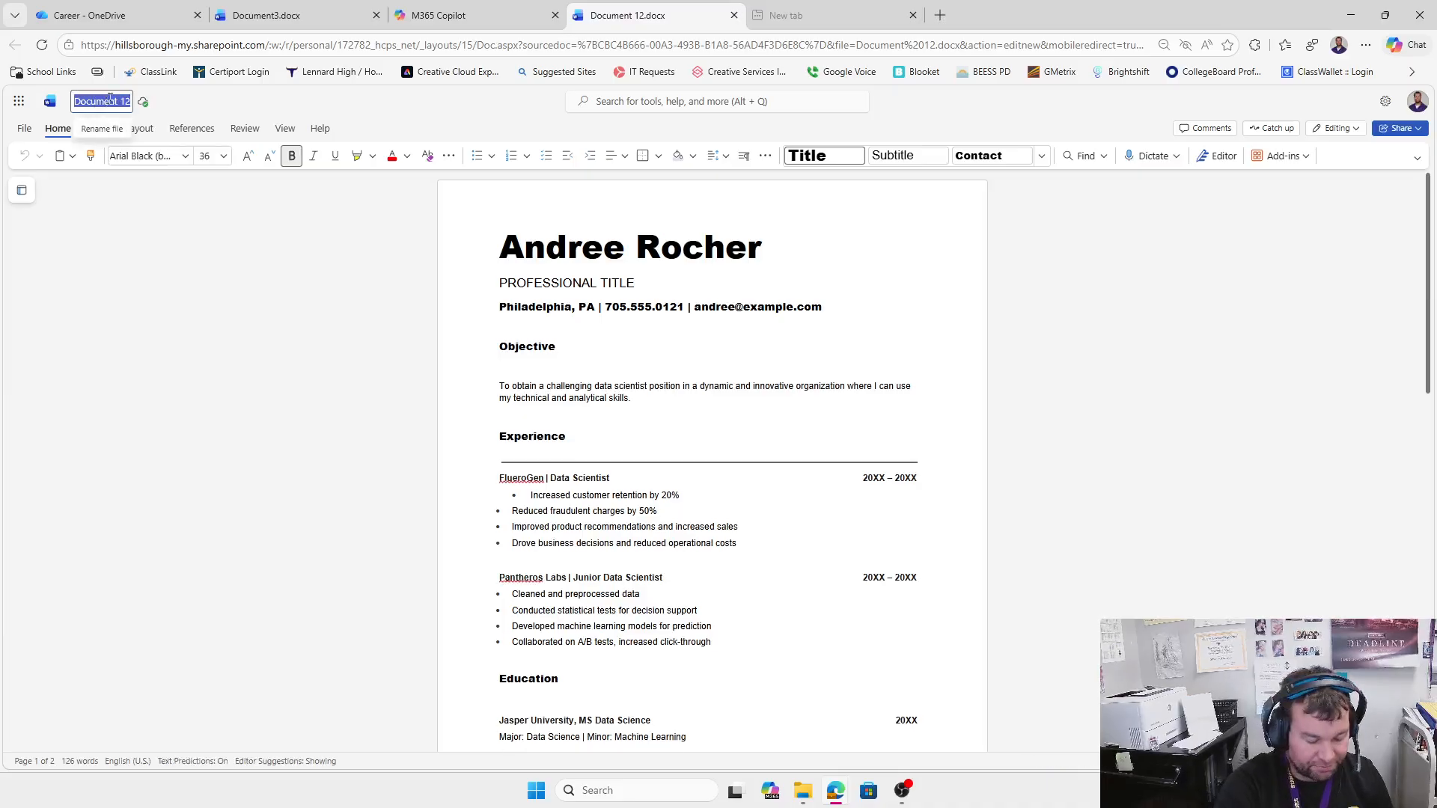
{"action": "type", "text": "Resume"}
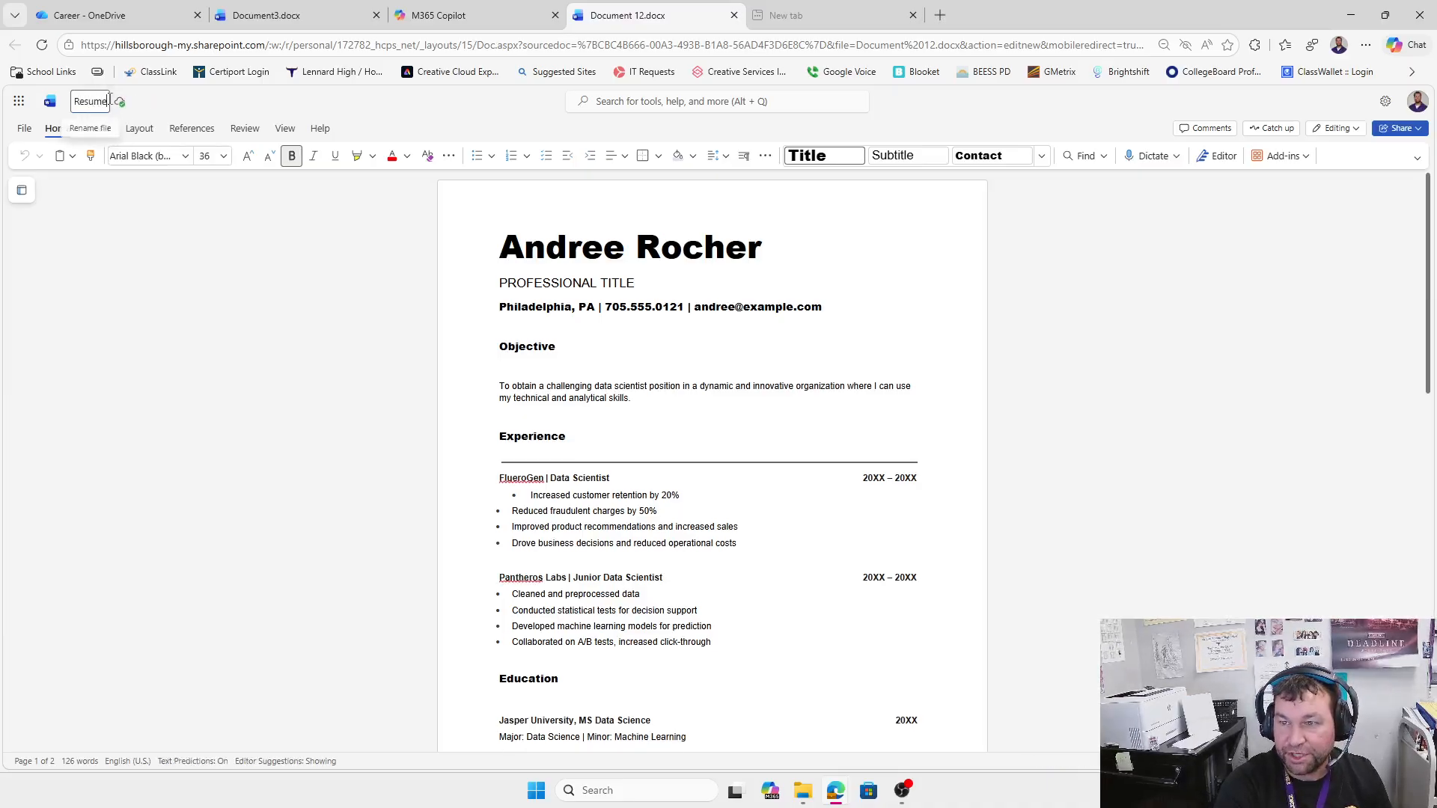
{"action": "type", "text": " Sample"}
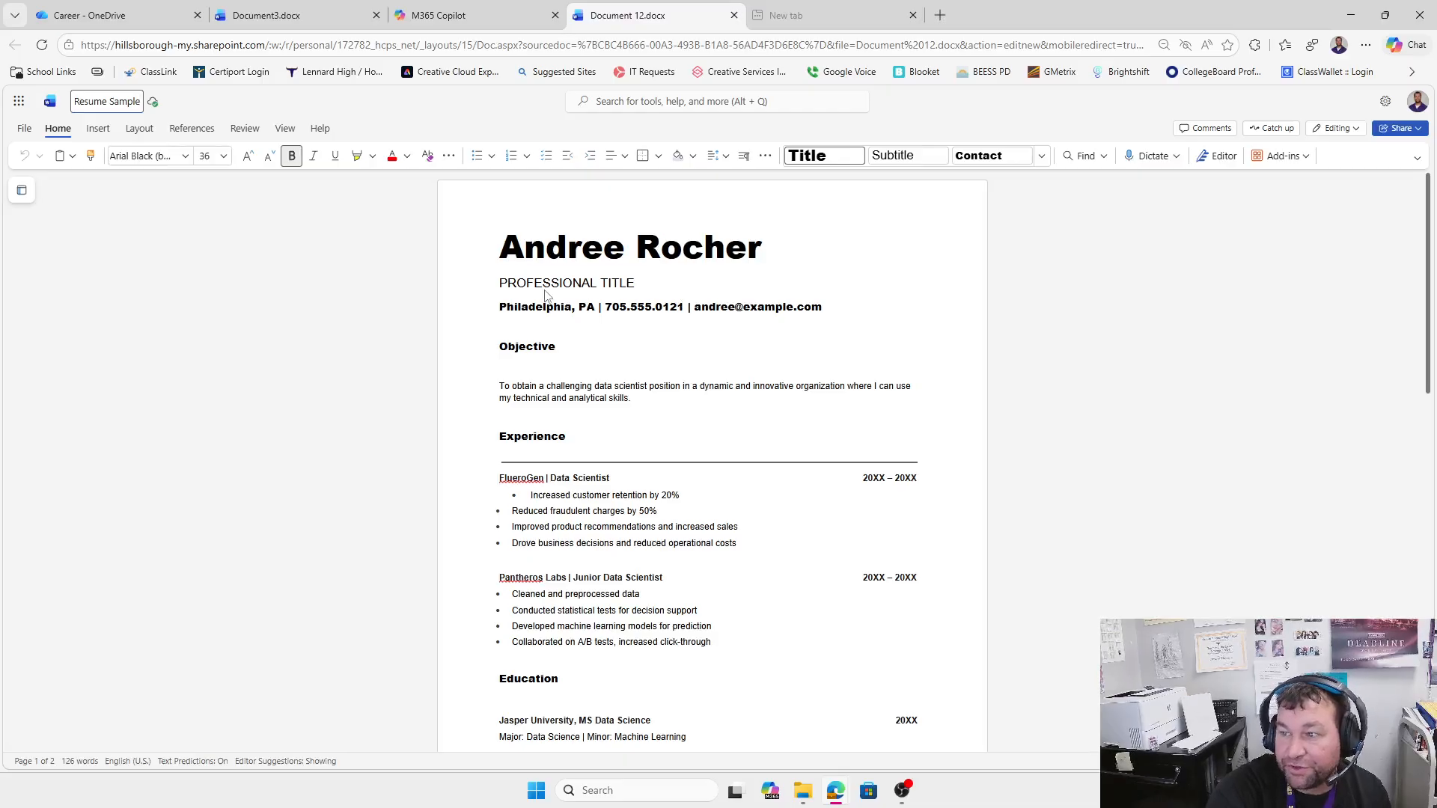
{"action": "key", "text": "Return"}
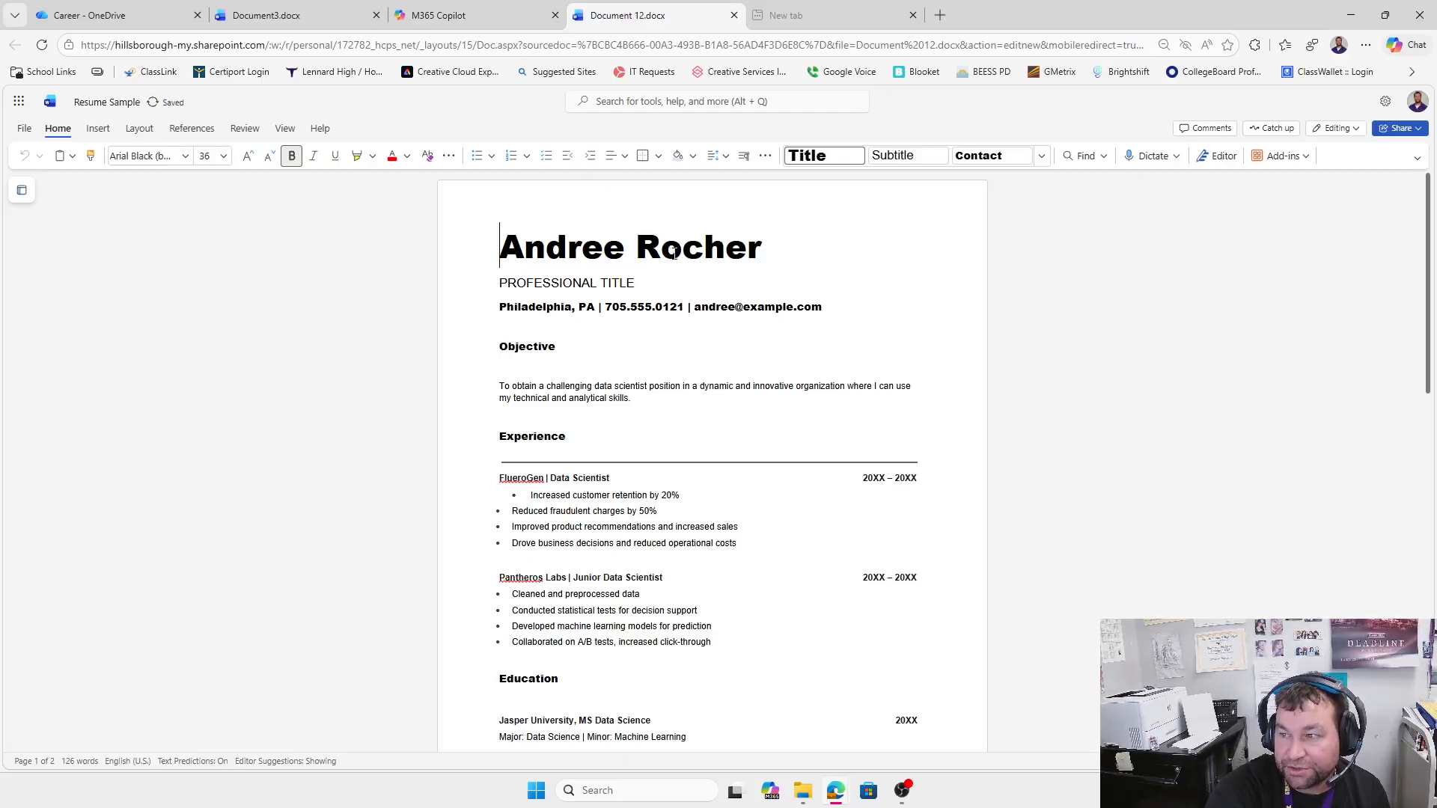
Replace the Objective paragraph with the copied "Motivated professional seeking to leverage [X years] of experience" statement and remove its list numbering
{"action": "triple_click", "coordinate": [623, 288]}
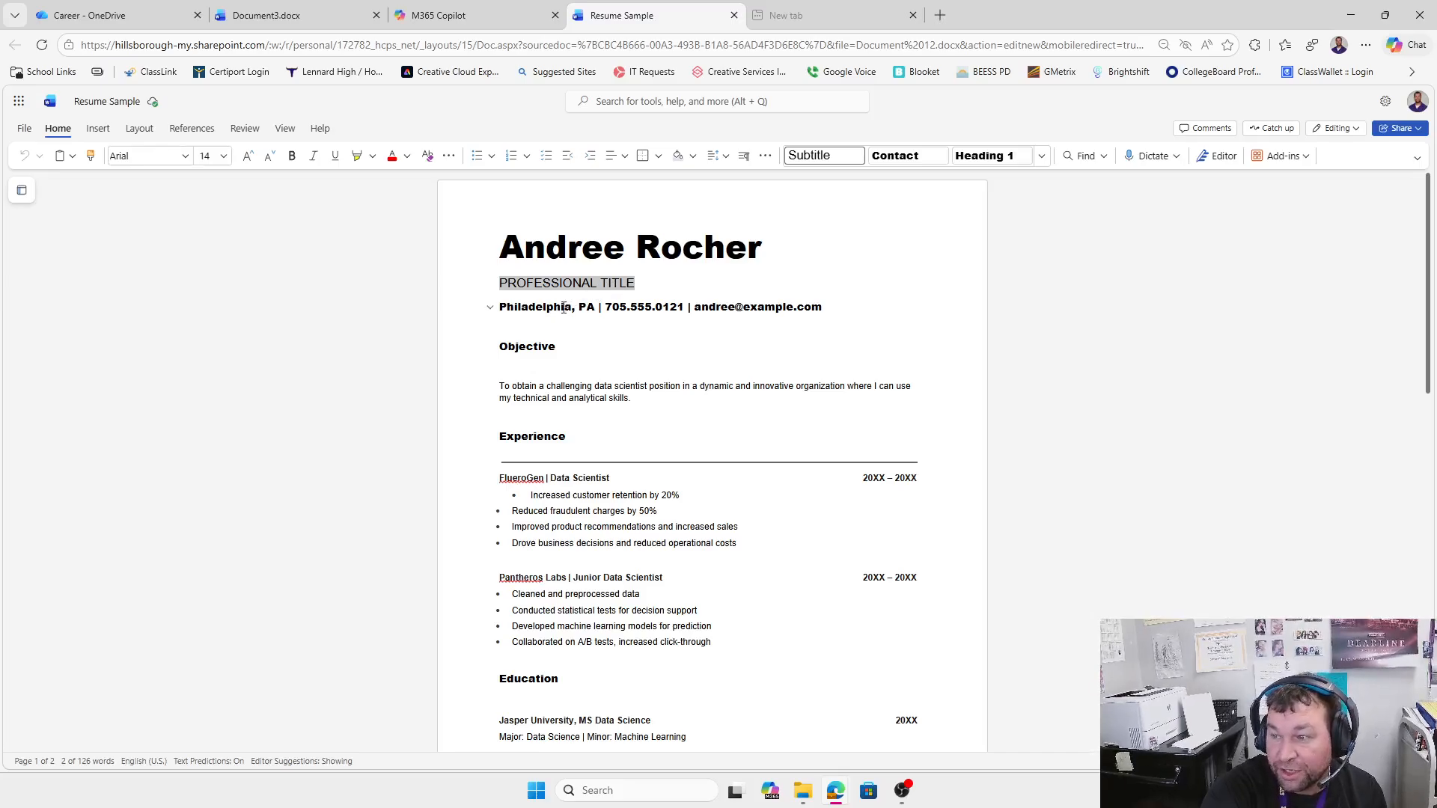
{"action": "left_click", "coordinate": [538, 306]}
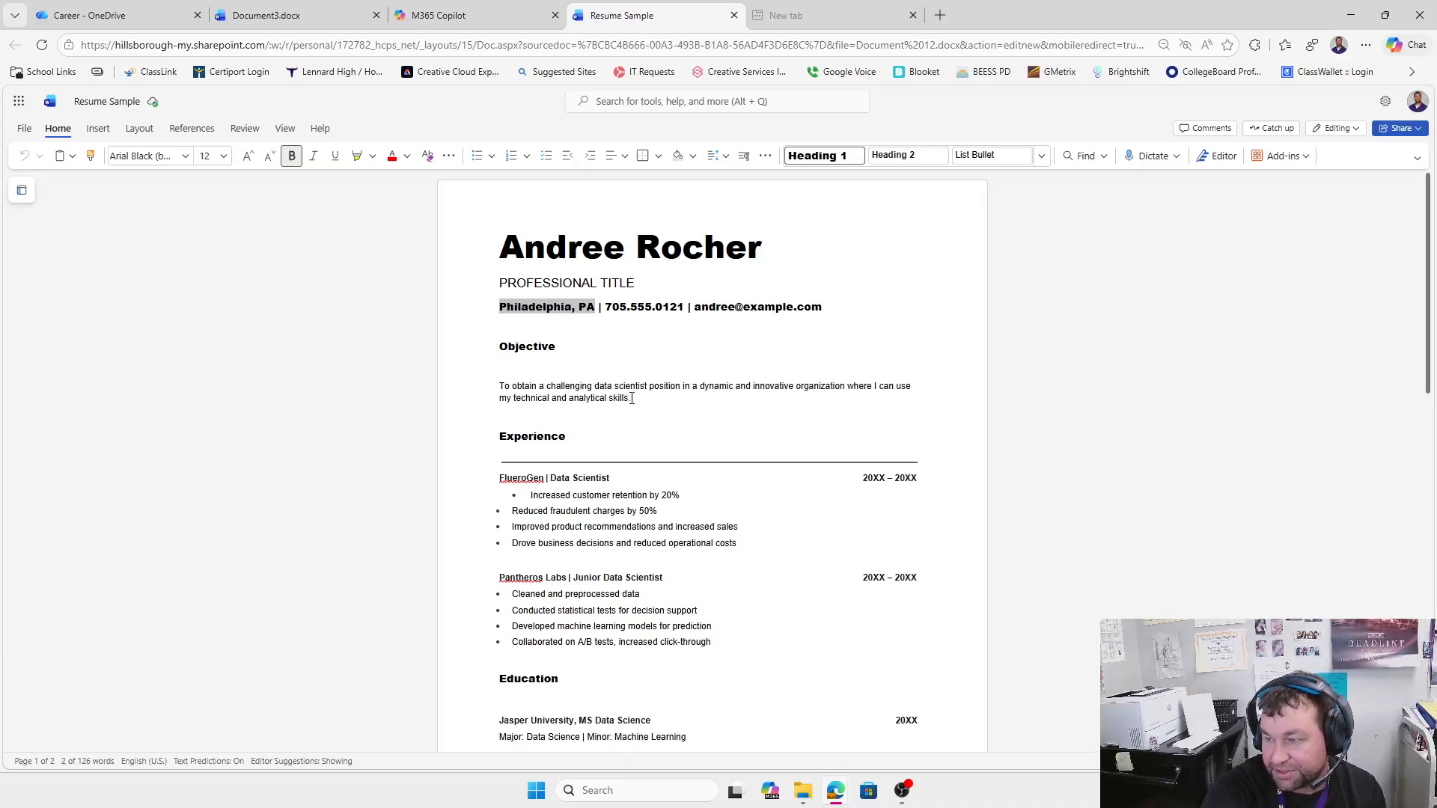
{"action": "triple_click", "coordinate": [632, 398]}
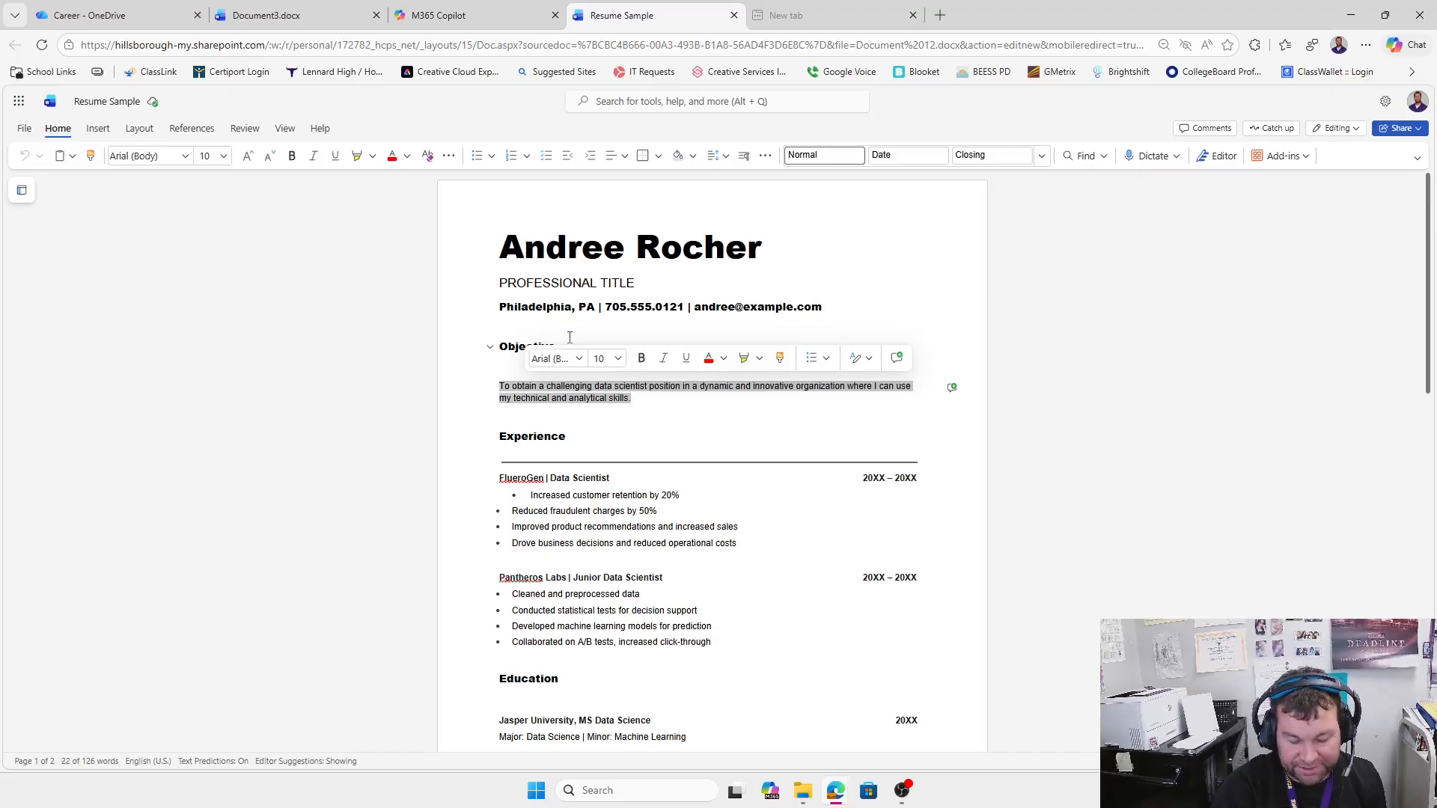
{"action": "type", "text": "\"Motivated professional seeking to leverage [X years] of experience in [industry/skill area] to contribute to the success of [Company Name] as a [Job Title].\""}
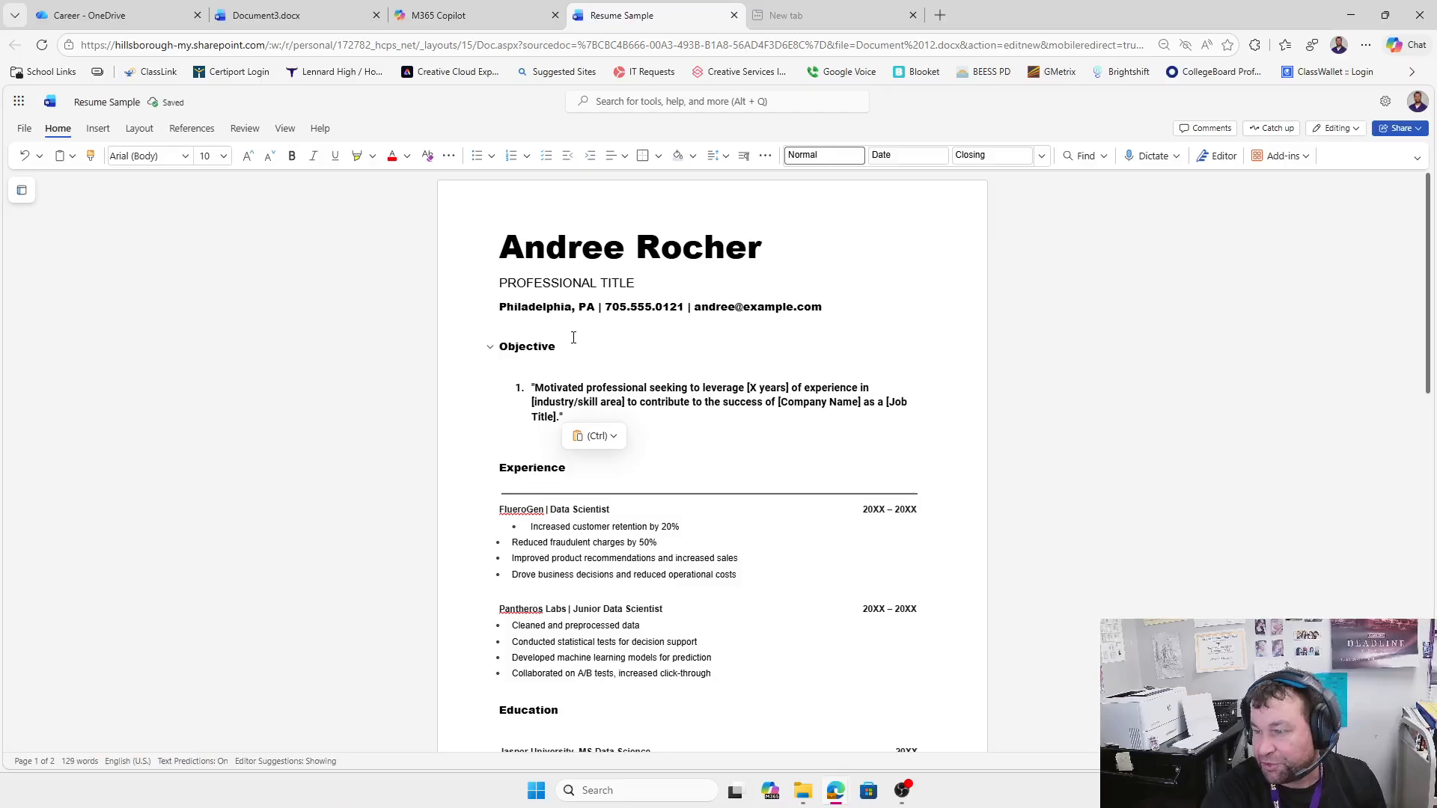
{"action": "left_click", "coordinate": [529, 388]}
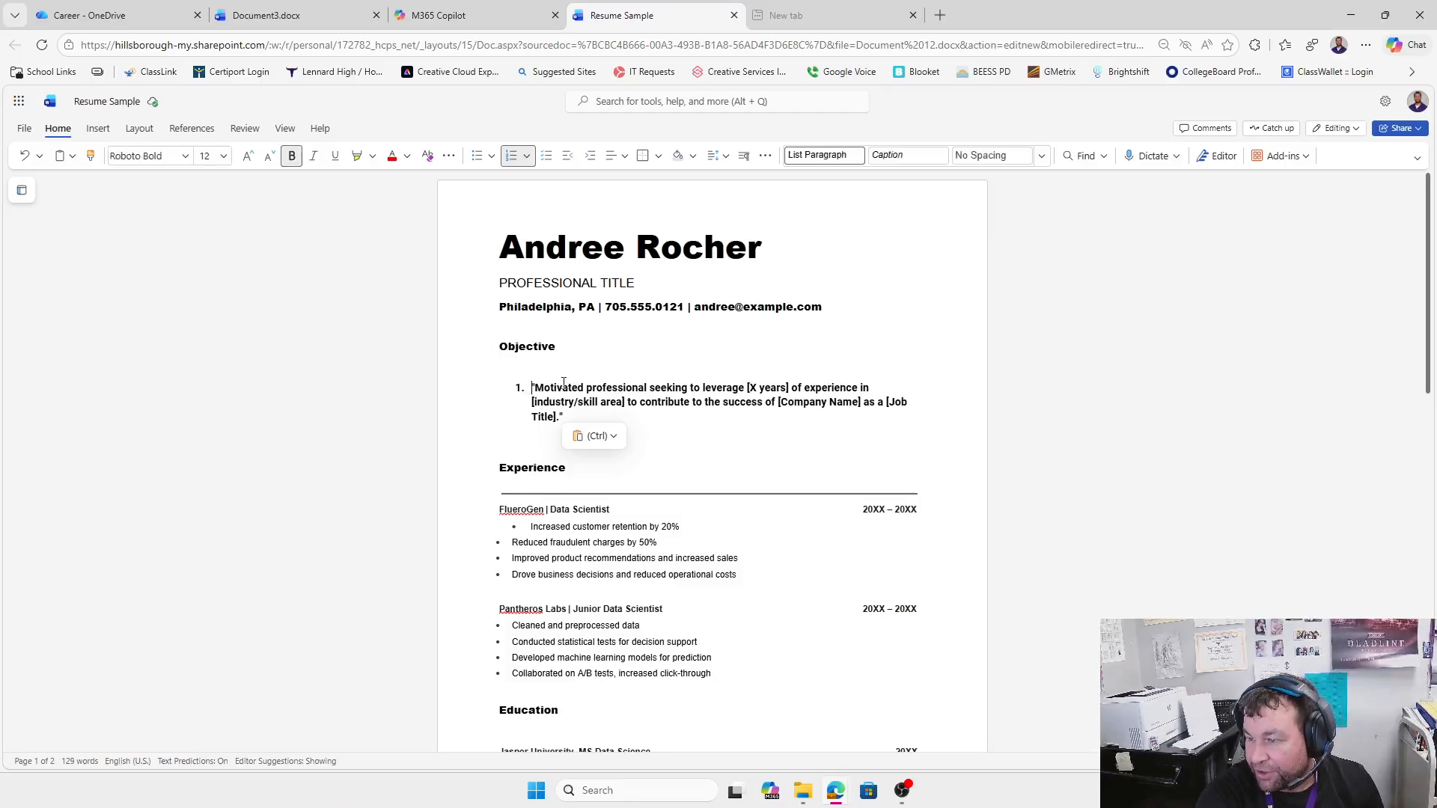
{"action": "key", "text": "BackSpace"}
{"action": "key", "text": "BackSpace"}
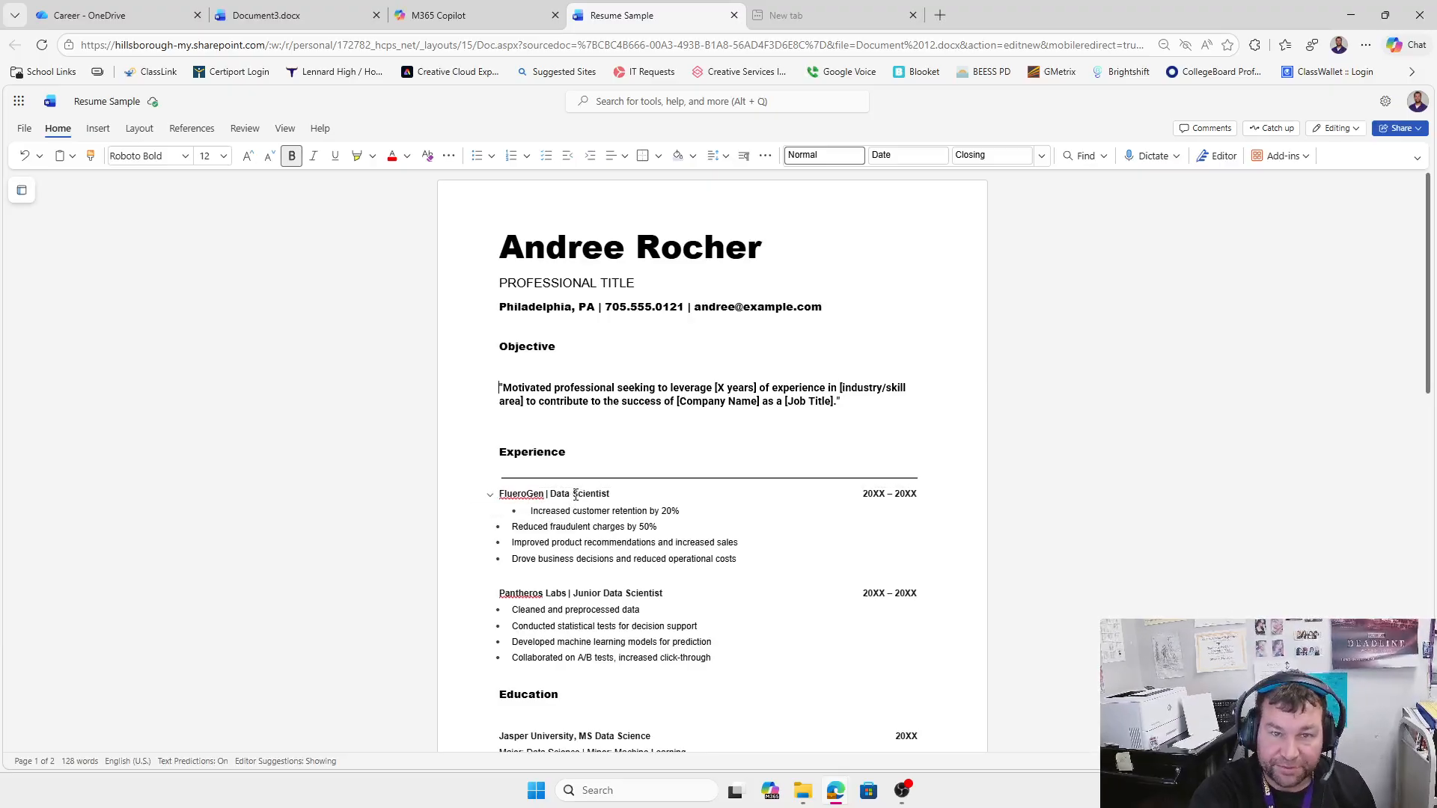
Review the resume's Objective, Experience, Education and Skills & abilities sections across both pages
{"action": "scroll", "coordinate": [546, 476], "scroll_direction": "down", "scroll_amount": 2}
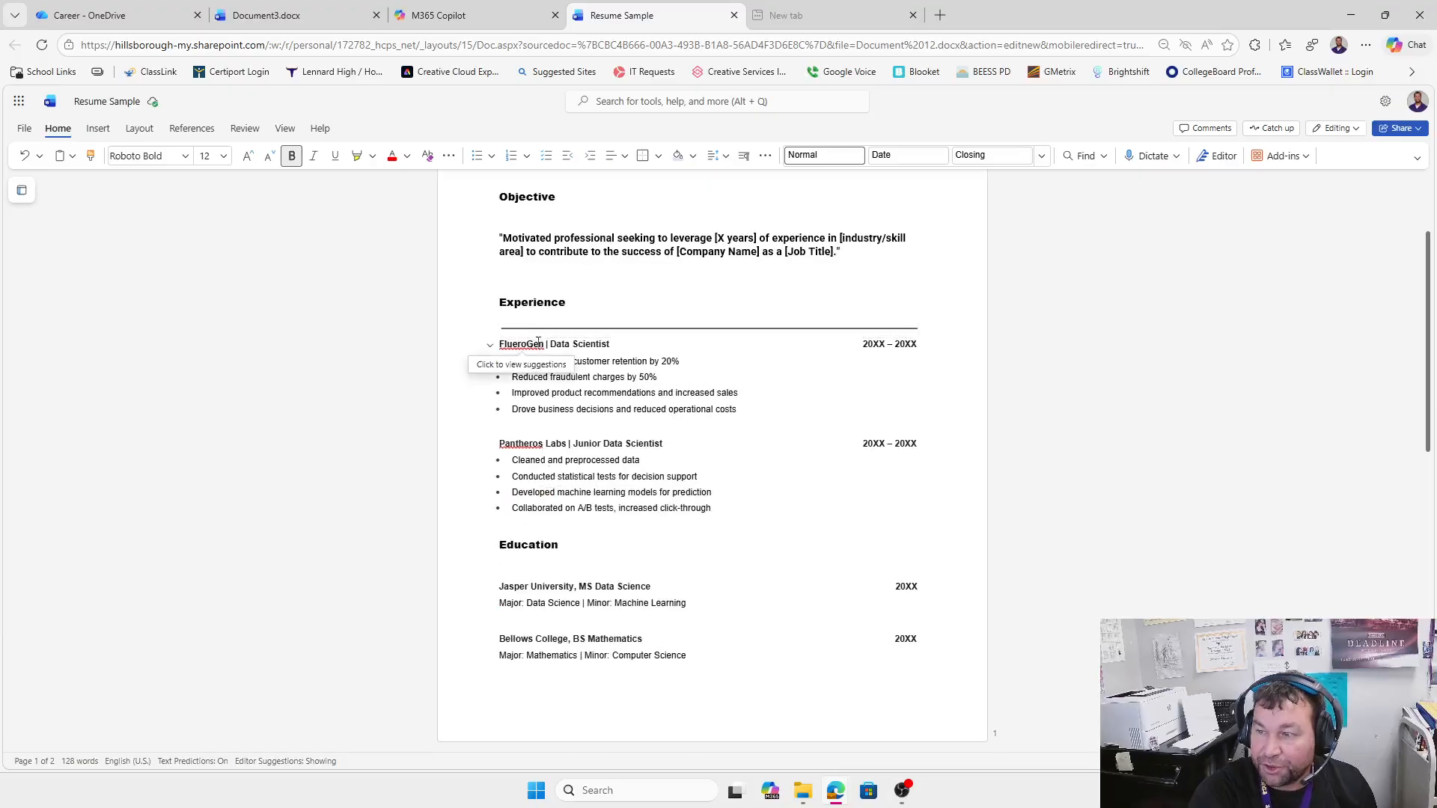
{"action": "scroll", "coordinate": [610, 361], "scroll_direction": "up", "scroll_amount": 2}
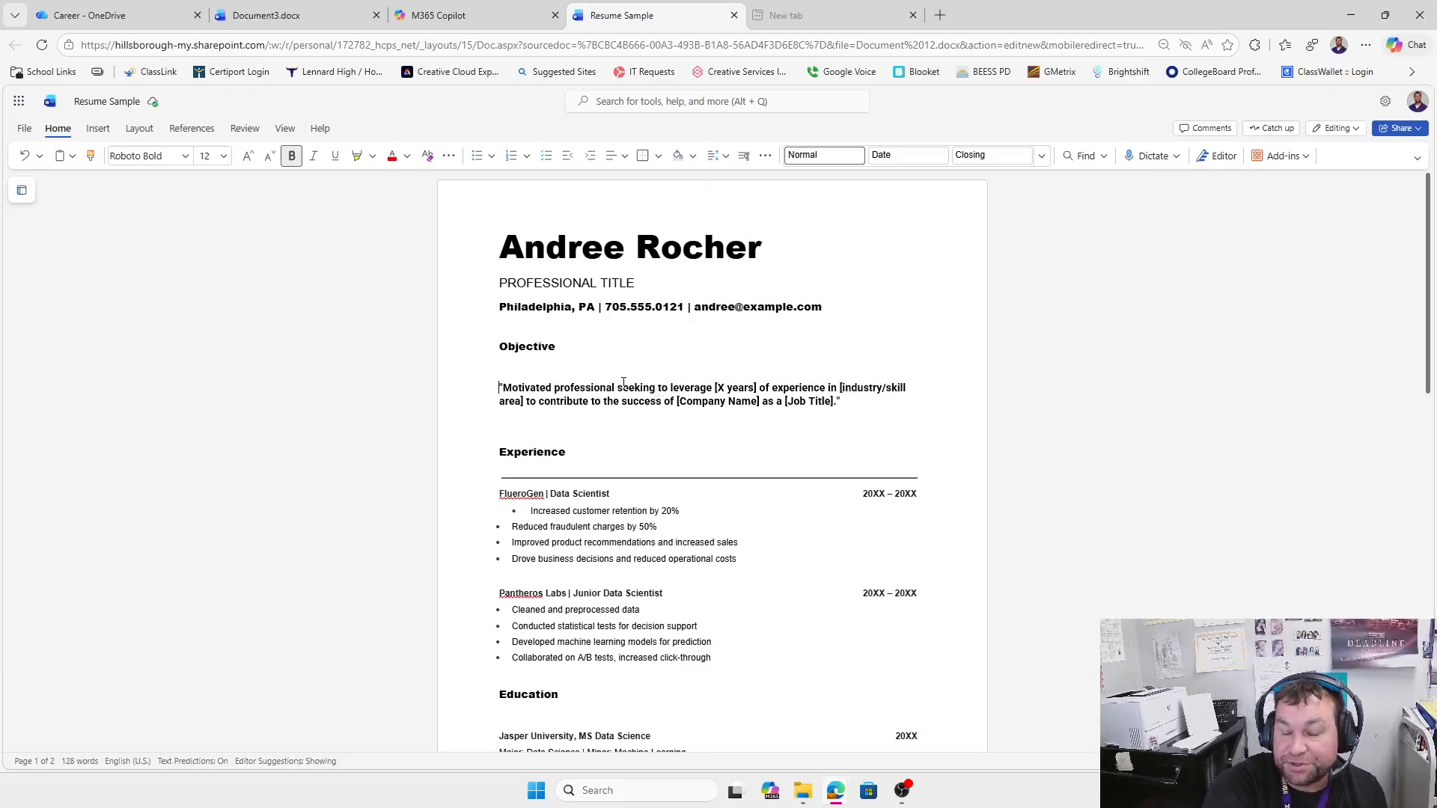
{"action": "scroll", "coordinate": [660, 561], "scroll_direction": "down", "scroll_amount": 2}
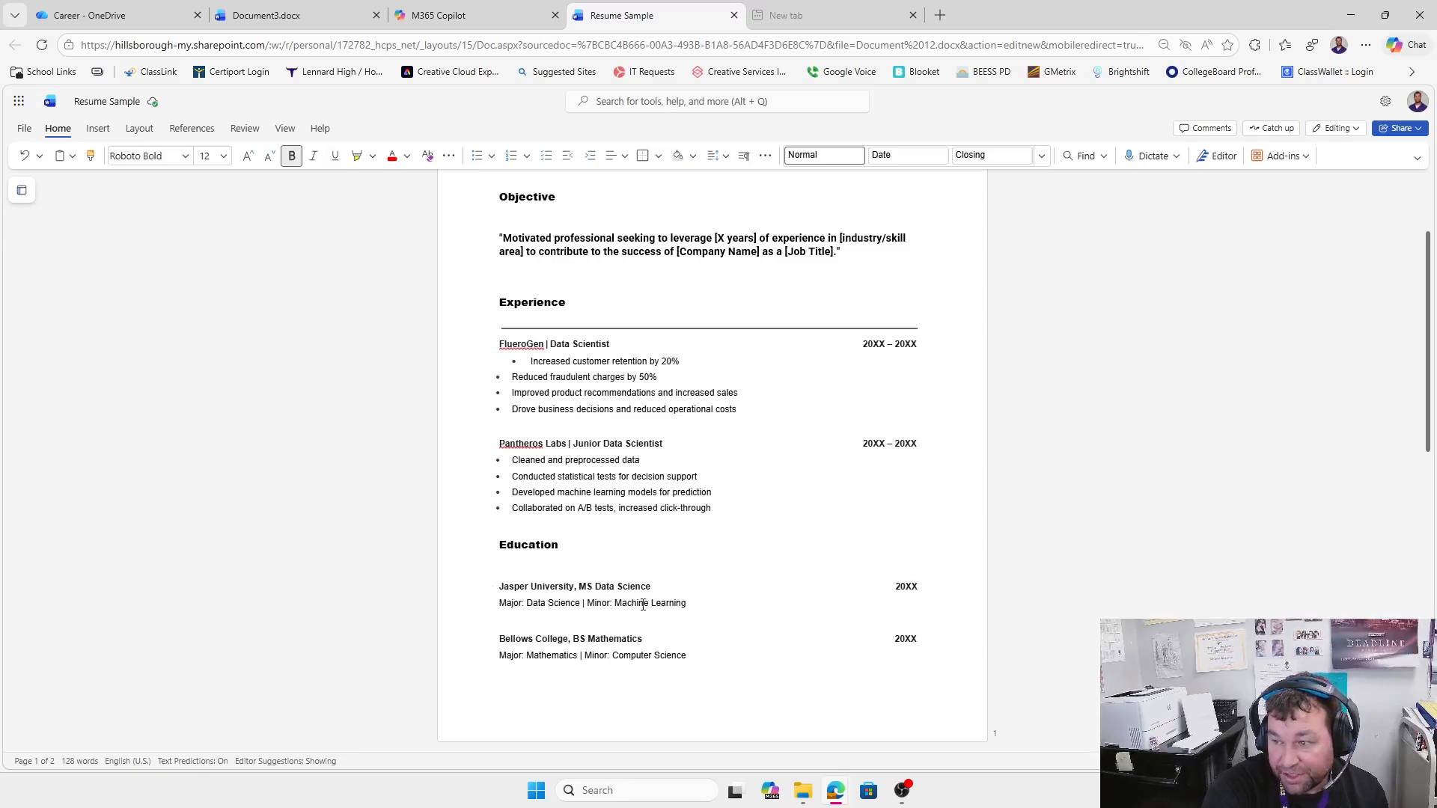
{"action": "scroll", "coordinate": [644, 603], "scroll_direction": "down", "scroll_amount": 4}
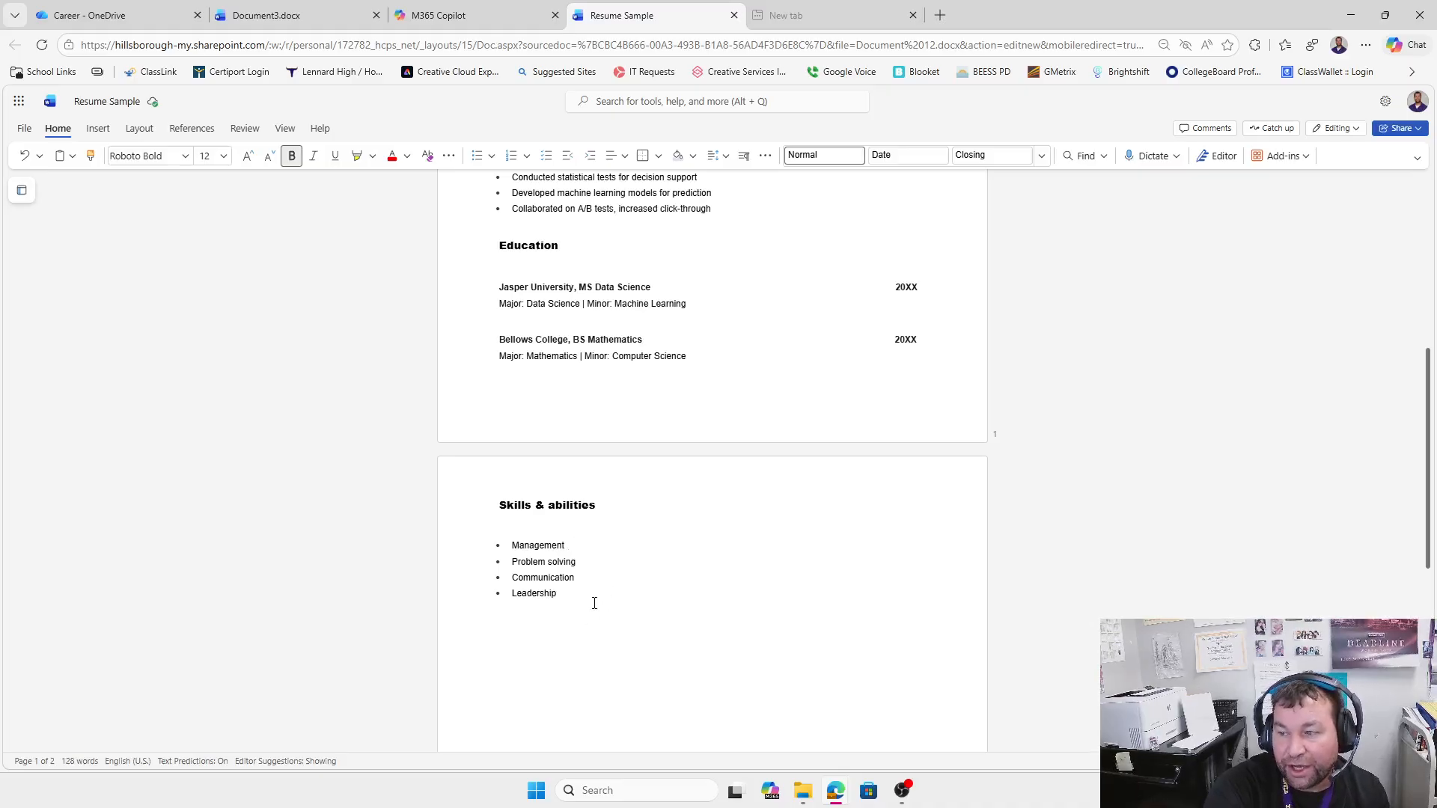
{"action": "left_click", "coordinate": [592, 543]}
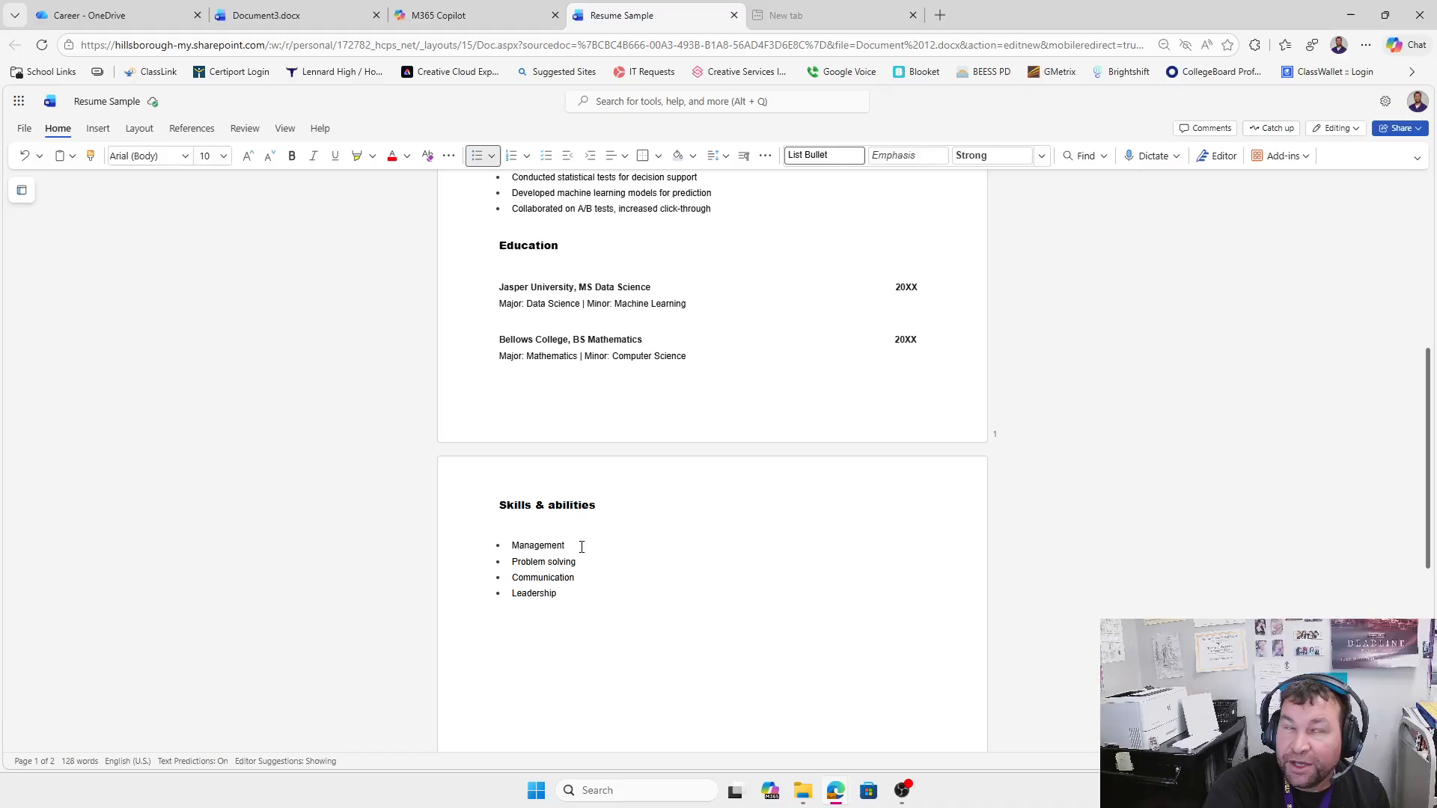
{"action": "scroll", "coordinate": [635, 593], "scroll_direction": "up", "scroll_amount": 4}
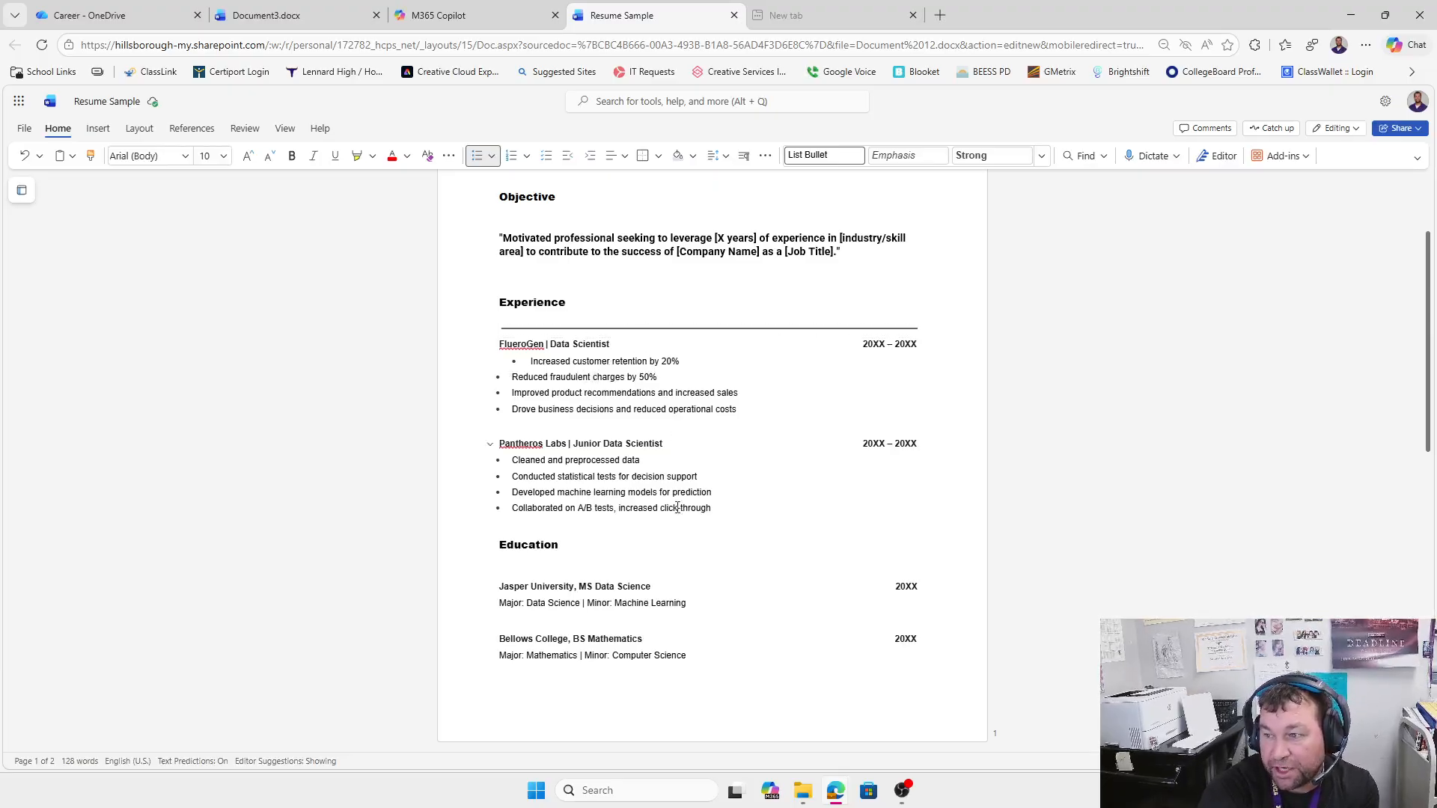
{"action": "scroll", "coordinate": [630, 607], "scroll_direction": "down", "scroll_amount": 4}
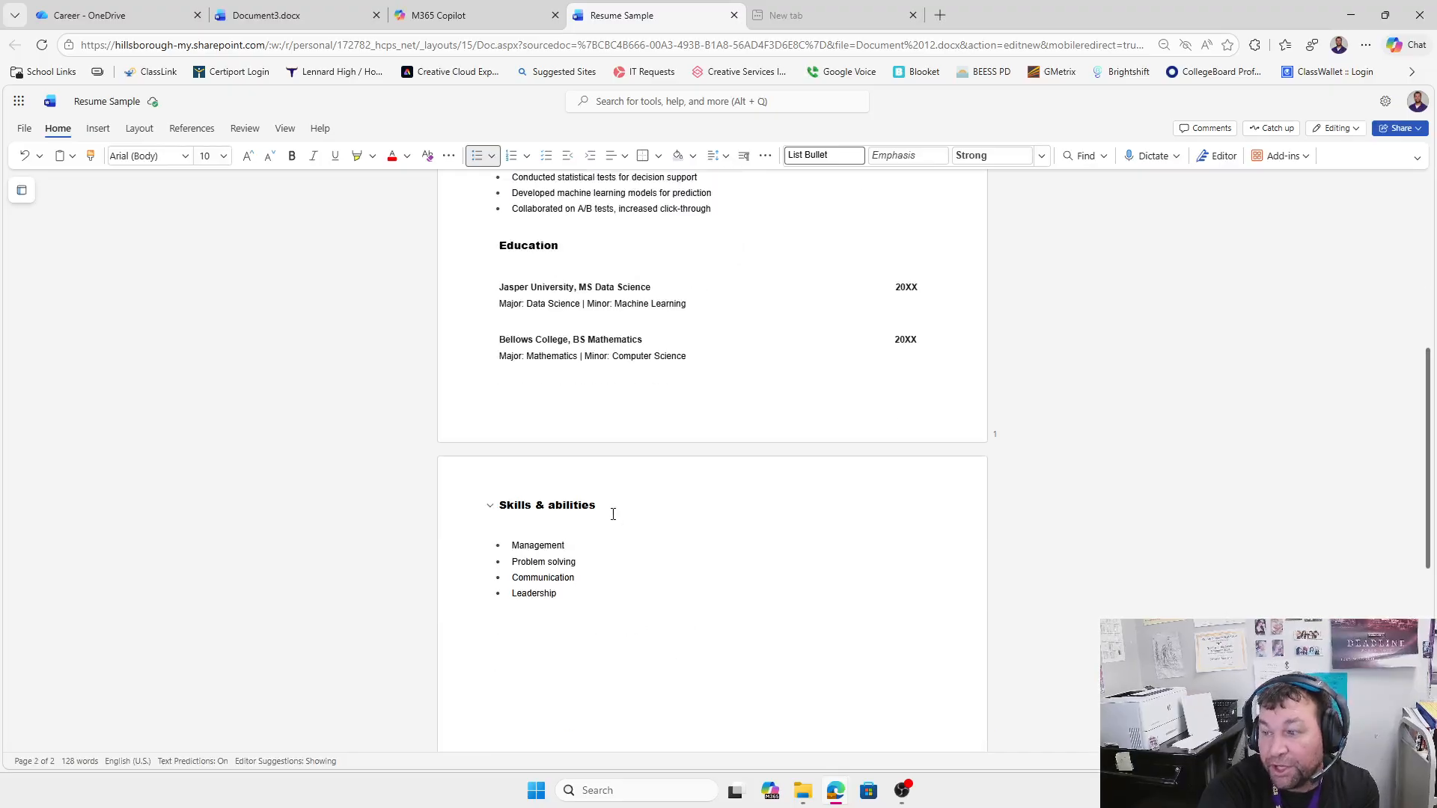
Extend the Management bullet under Skills & abilities with "– describe how you learned this skill as well as situations where you implemented this ability"
{"action": "left_click", "coordinate": [587, 547]}
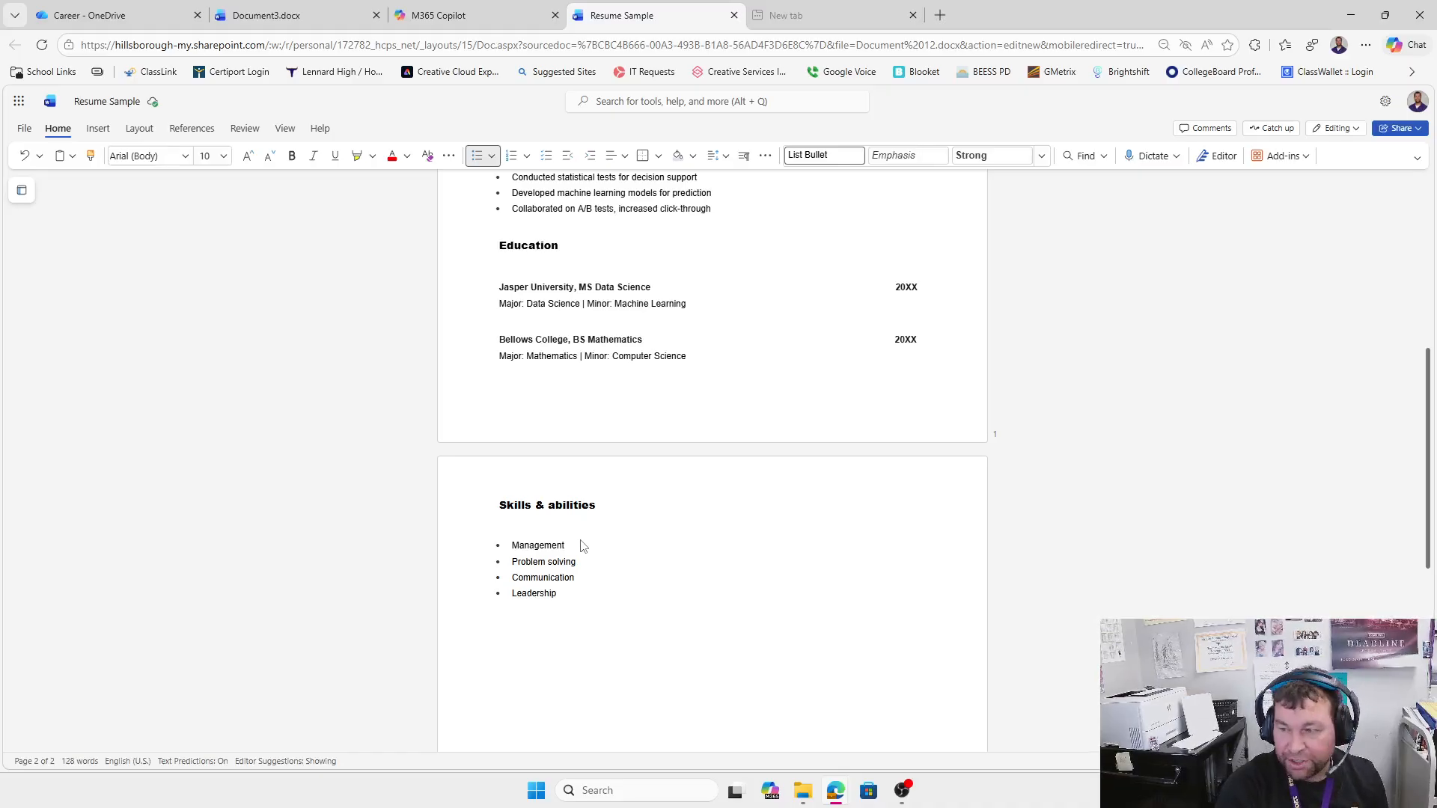
{"action": "type", "text": "- describe h"}
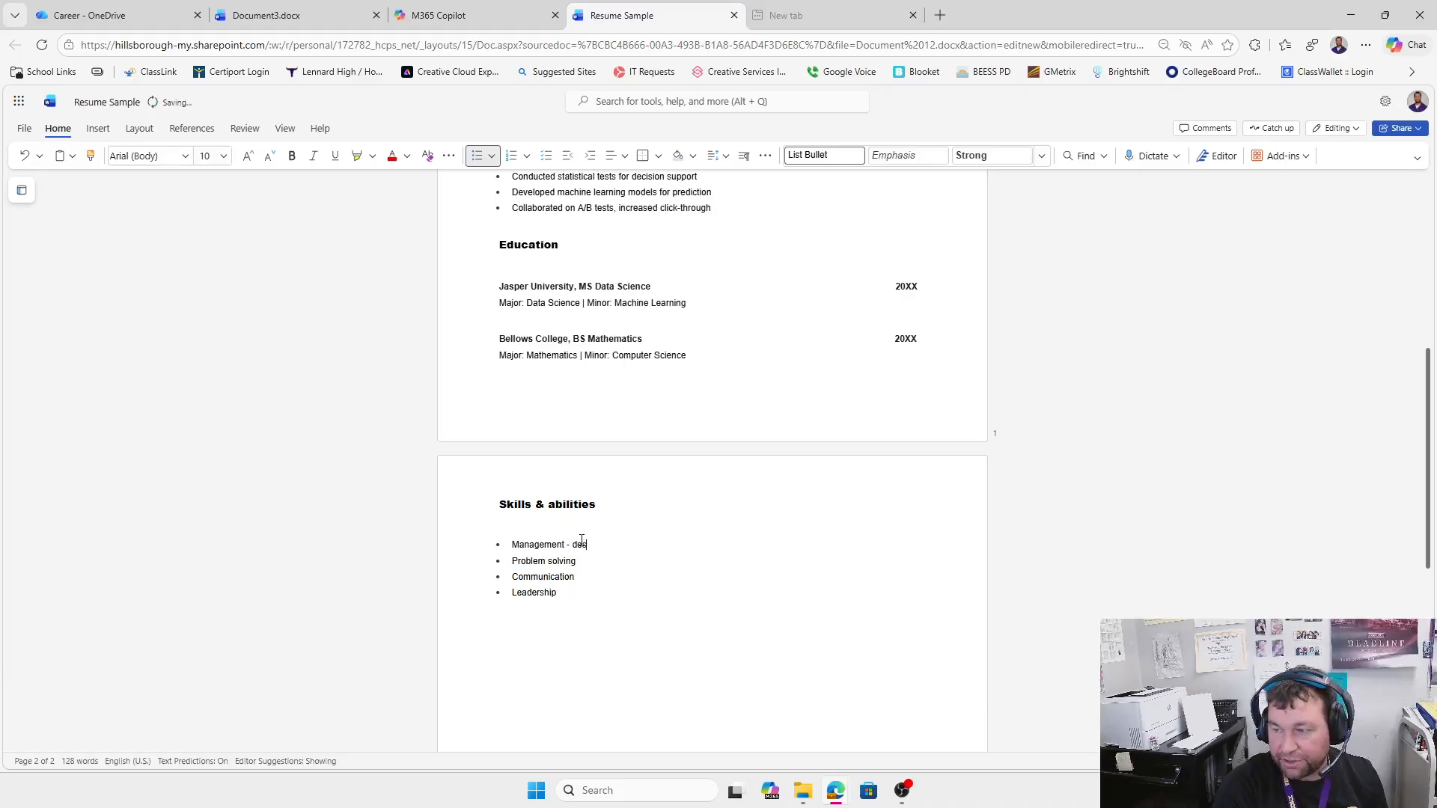
{"action": "type", "text": "ow"}
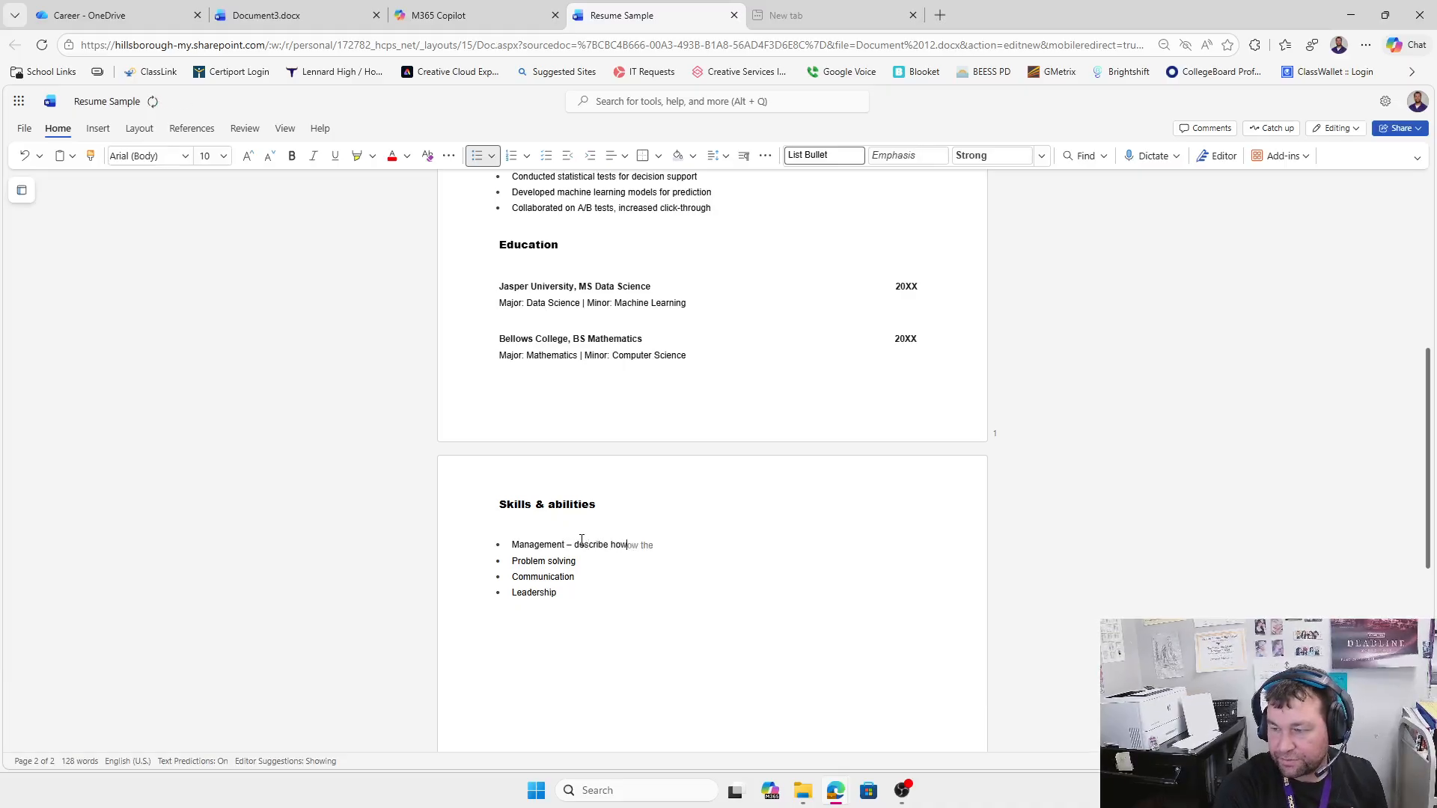
{"action": "type", "text": " you learned this skil"}
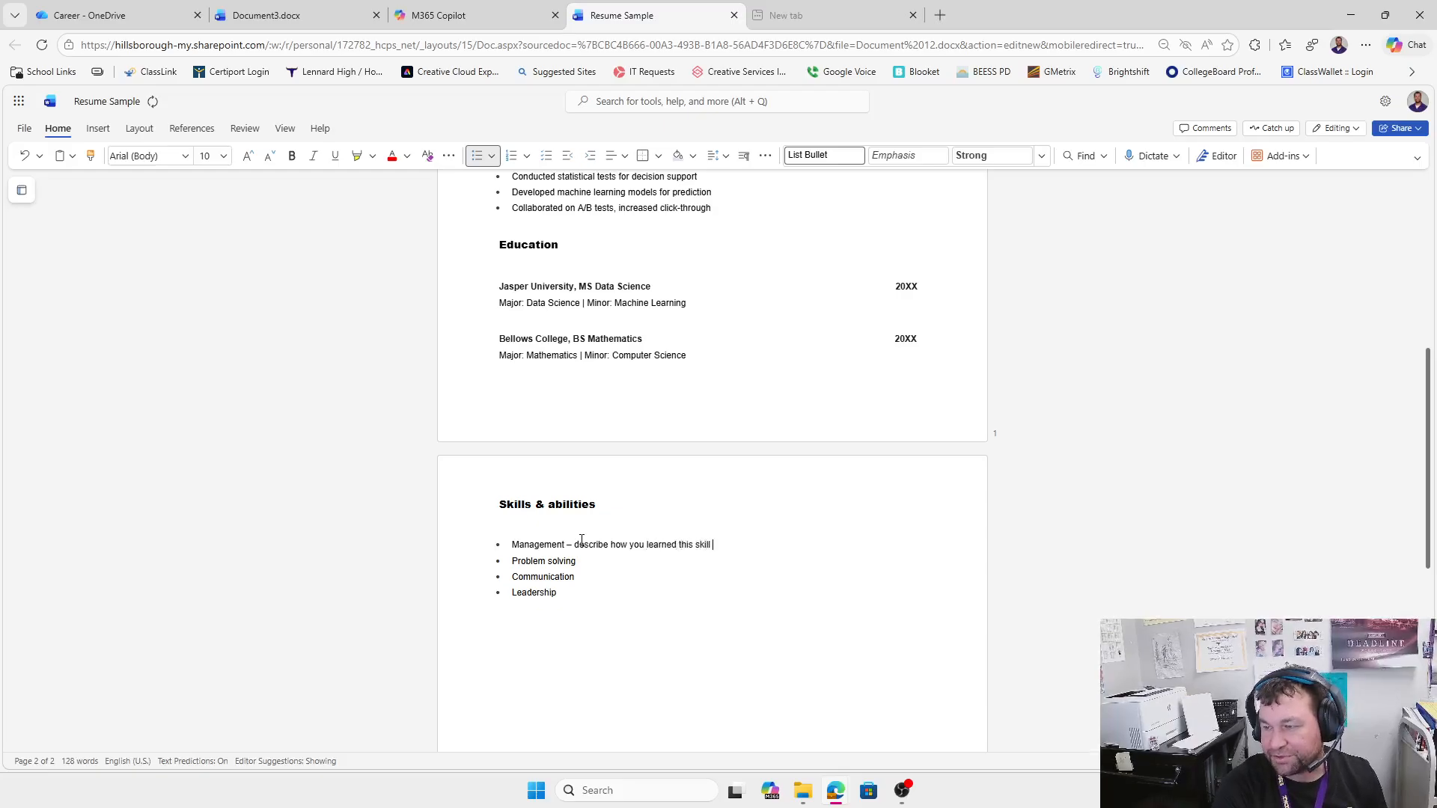
{"action": "type", "text": "l "}
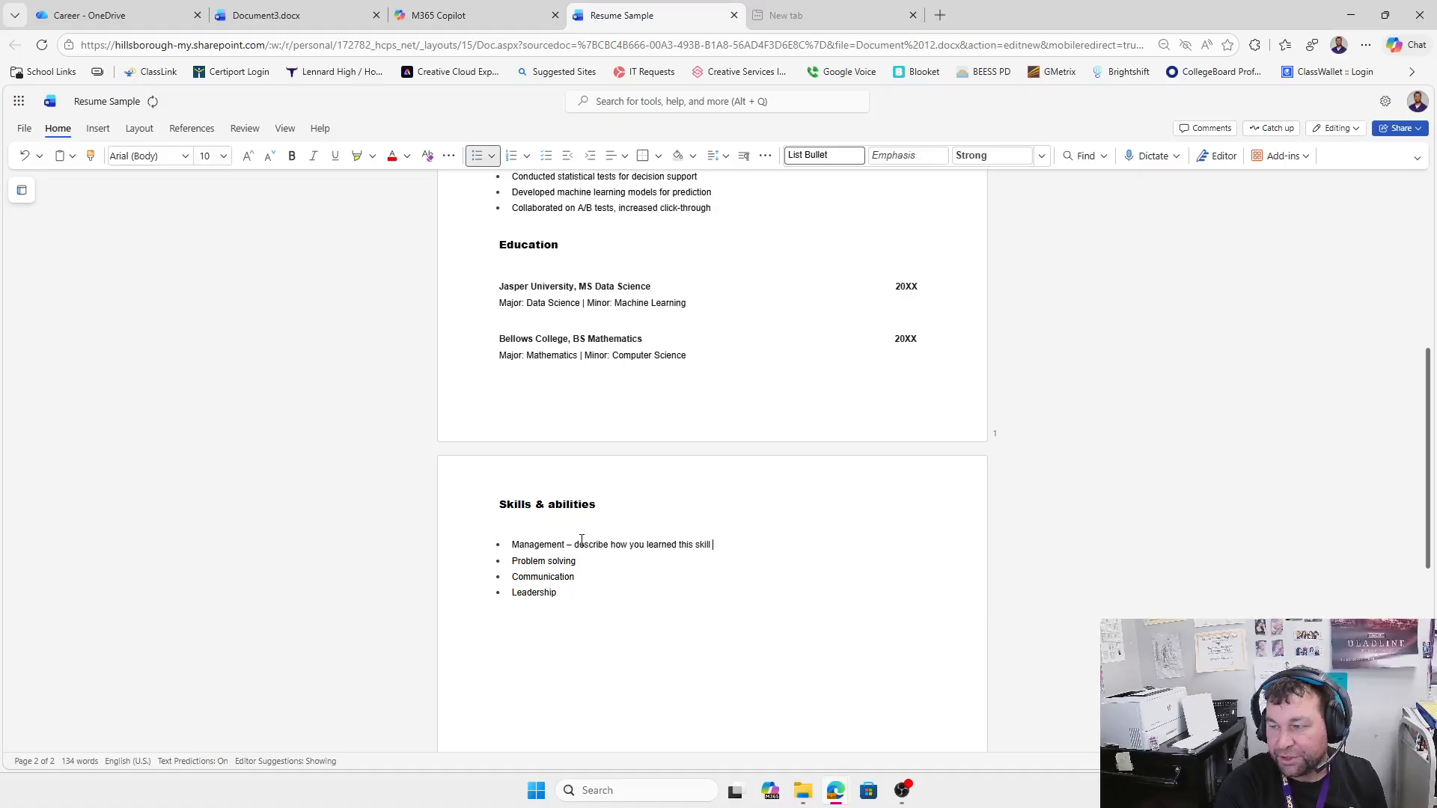
{"action": "type", "text": "as well as "}
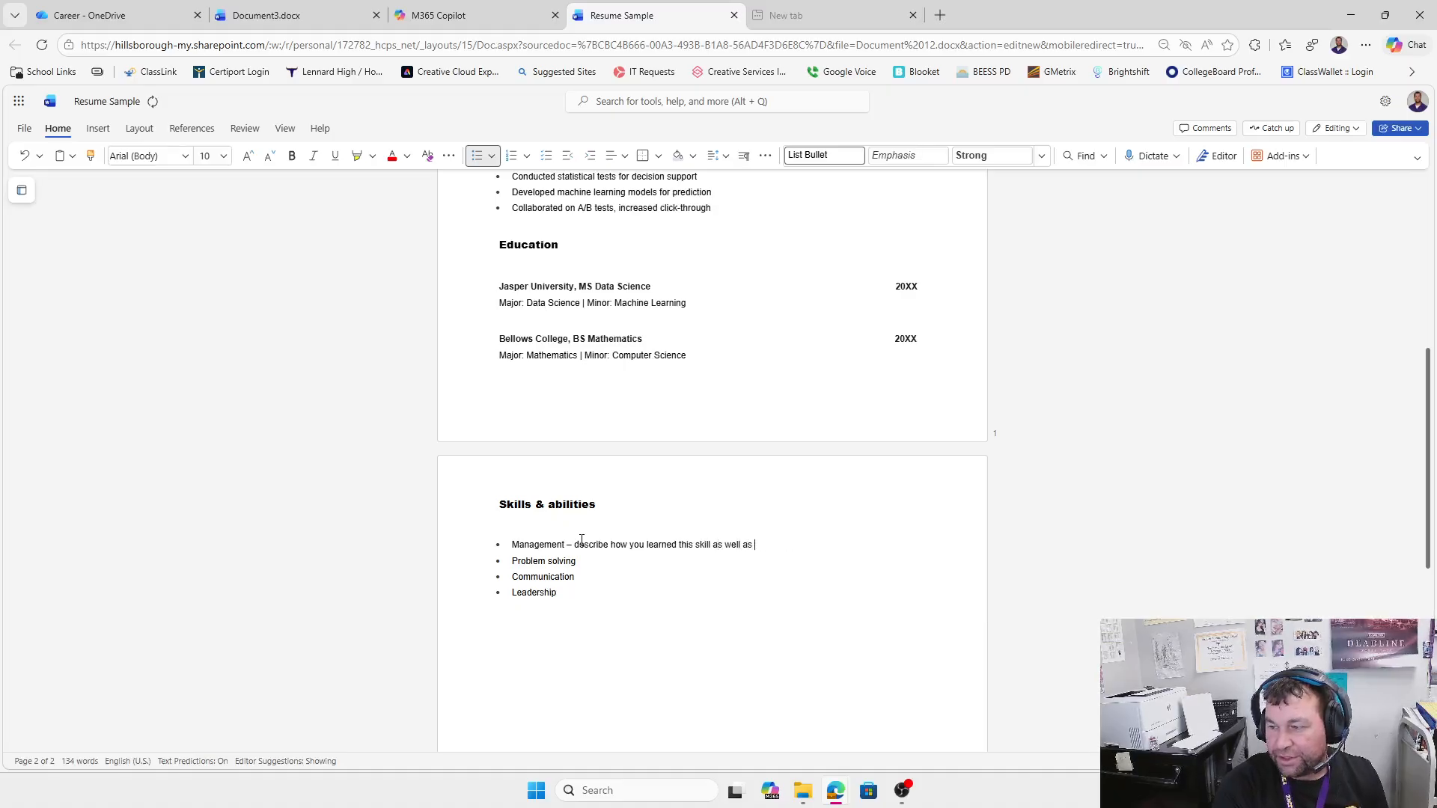
{"action": "type", "text": "situations w"}
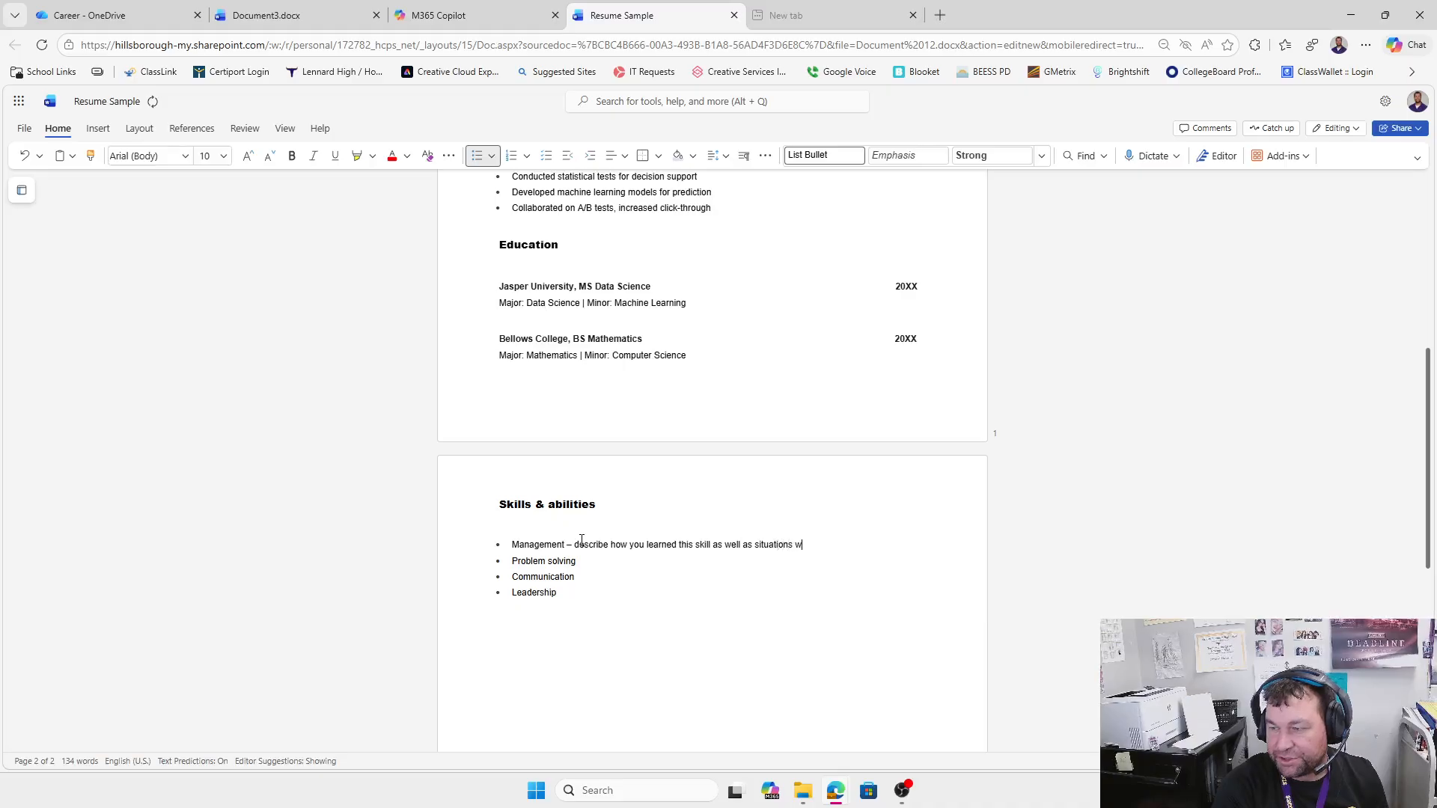
{"action": "type", "text": "here you "}
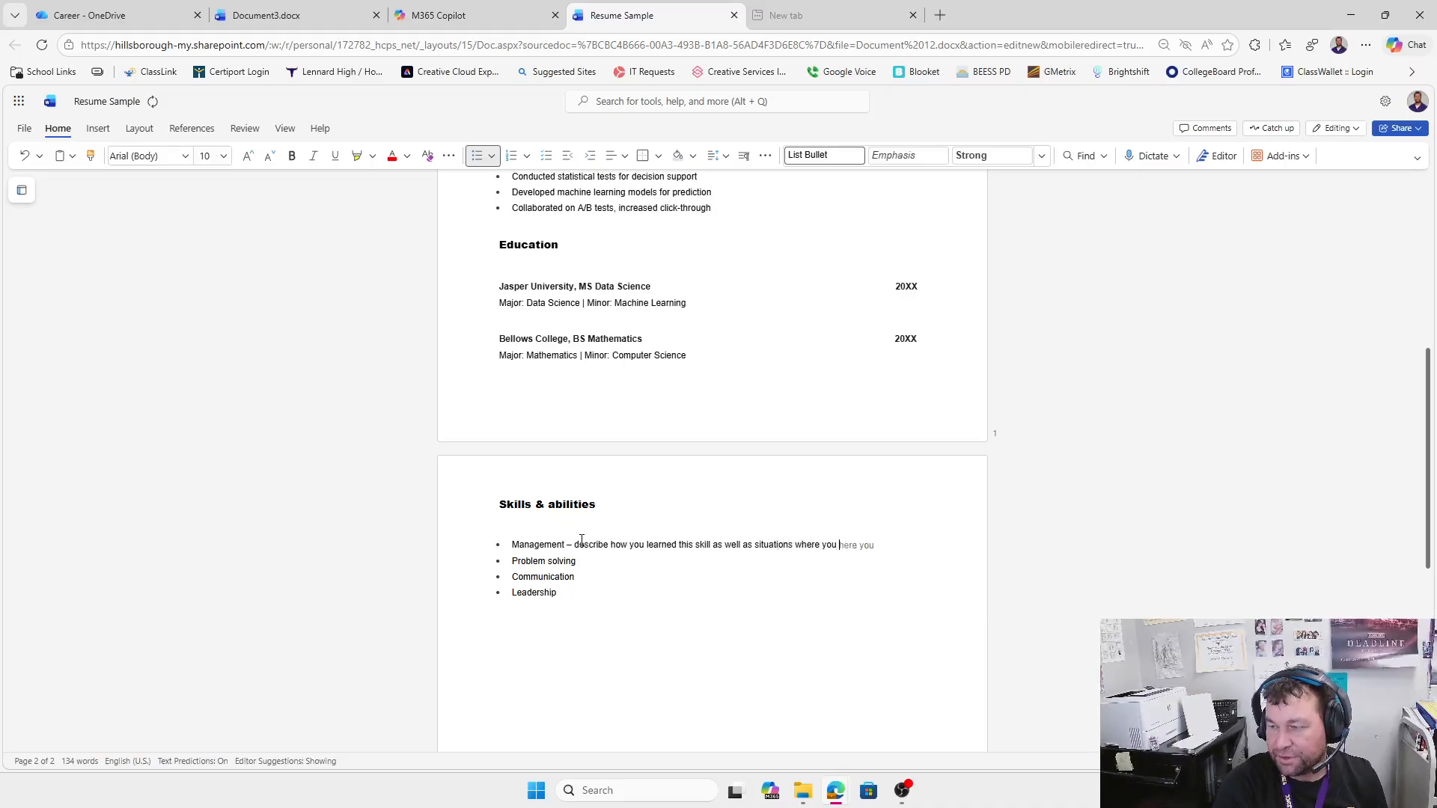
{"action": "type", "text": "implemente"}
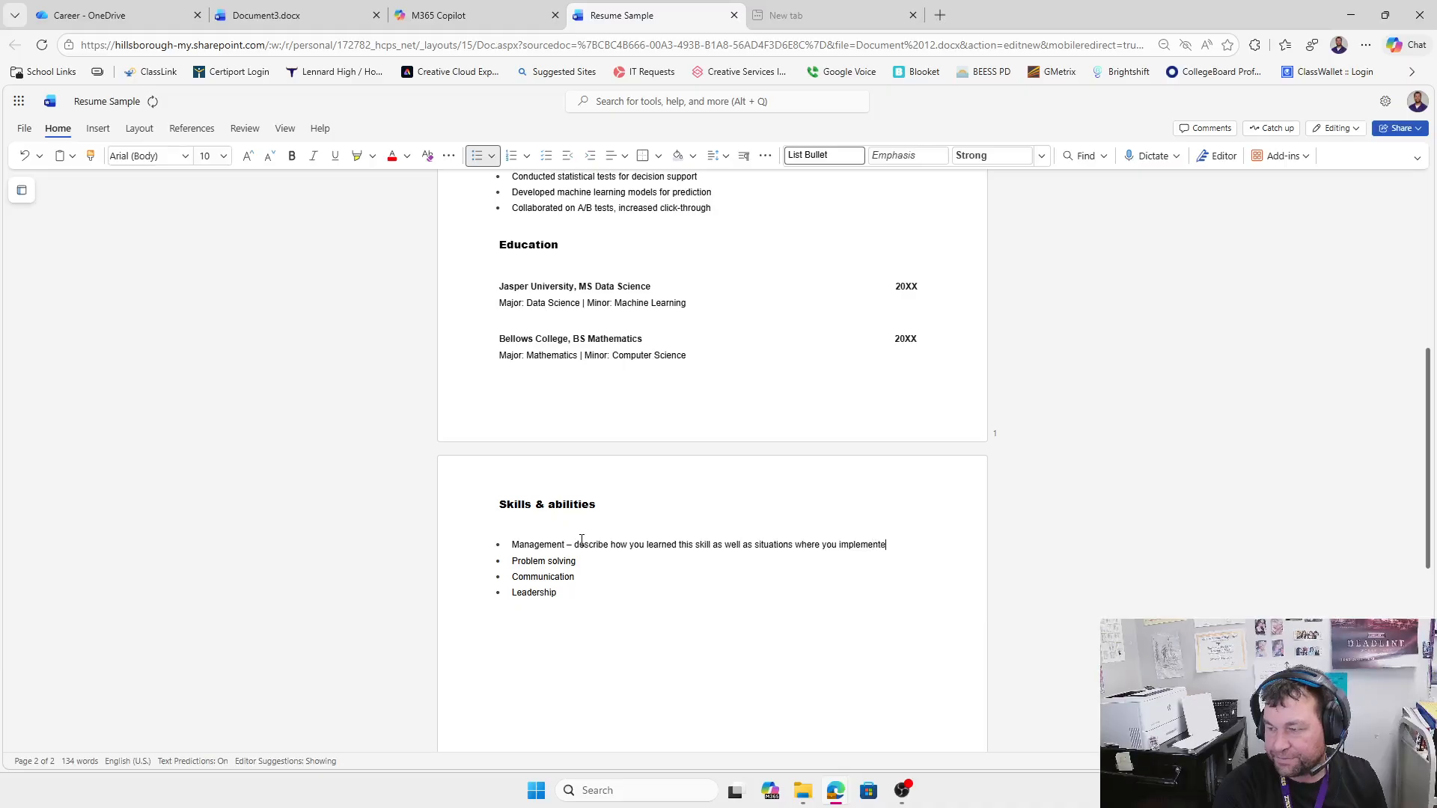
{"action": "type", "text": "d this abilty"}
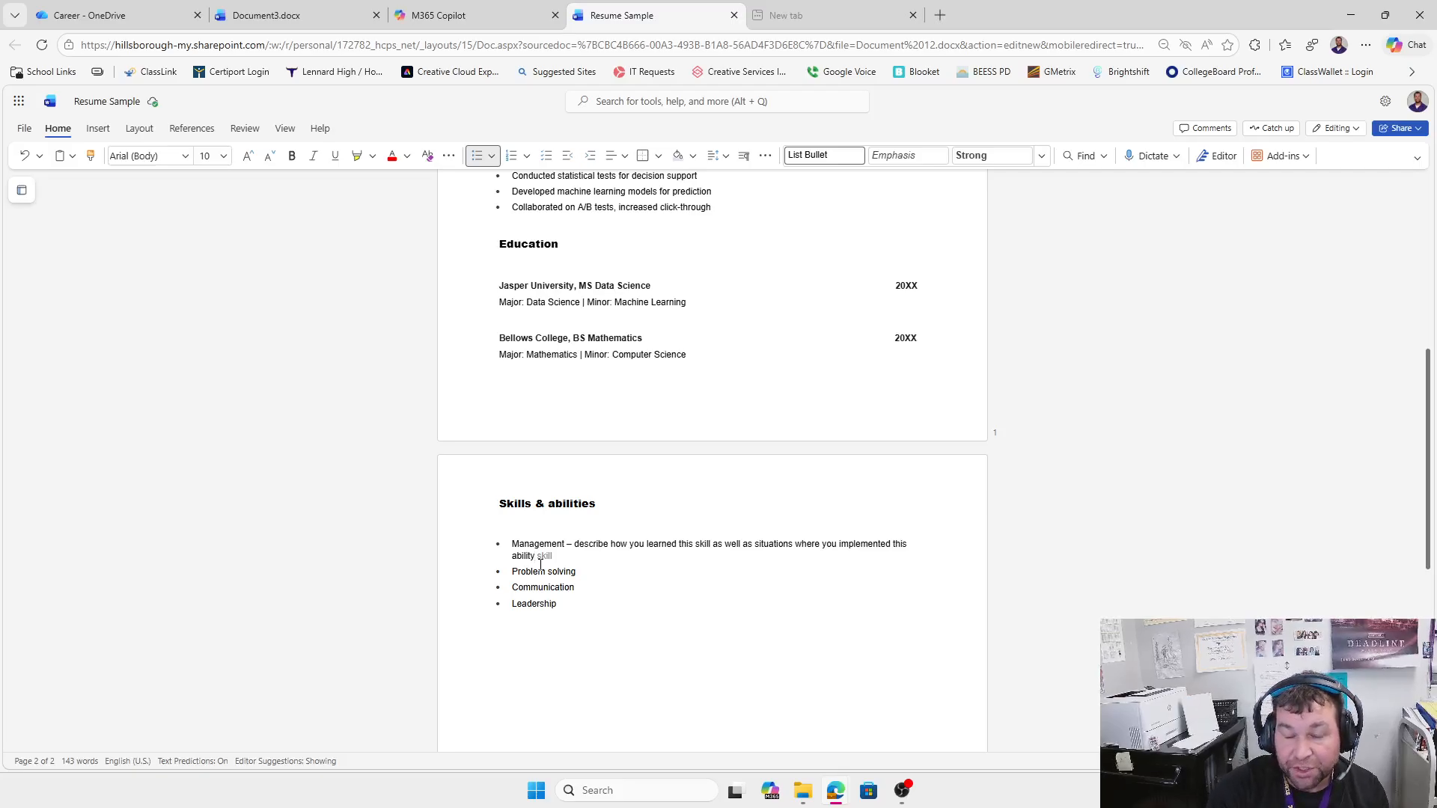
Review the resume's contact header, Objective, Experience, Education and Skills & abilities sections across both pages, including the extended Management bullet
{"action": "scroll", "coordinate": [651, 714], "scroll_direction": "up", "scroll_amount": 4}
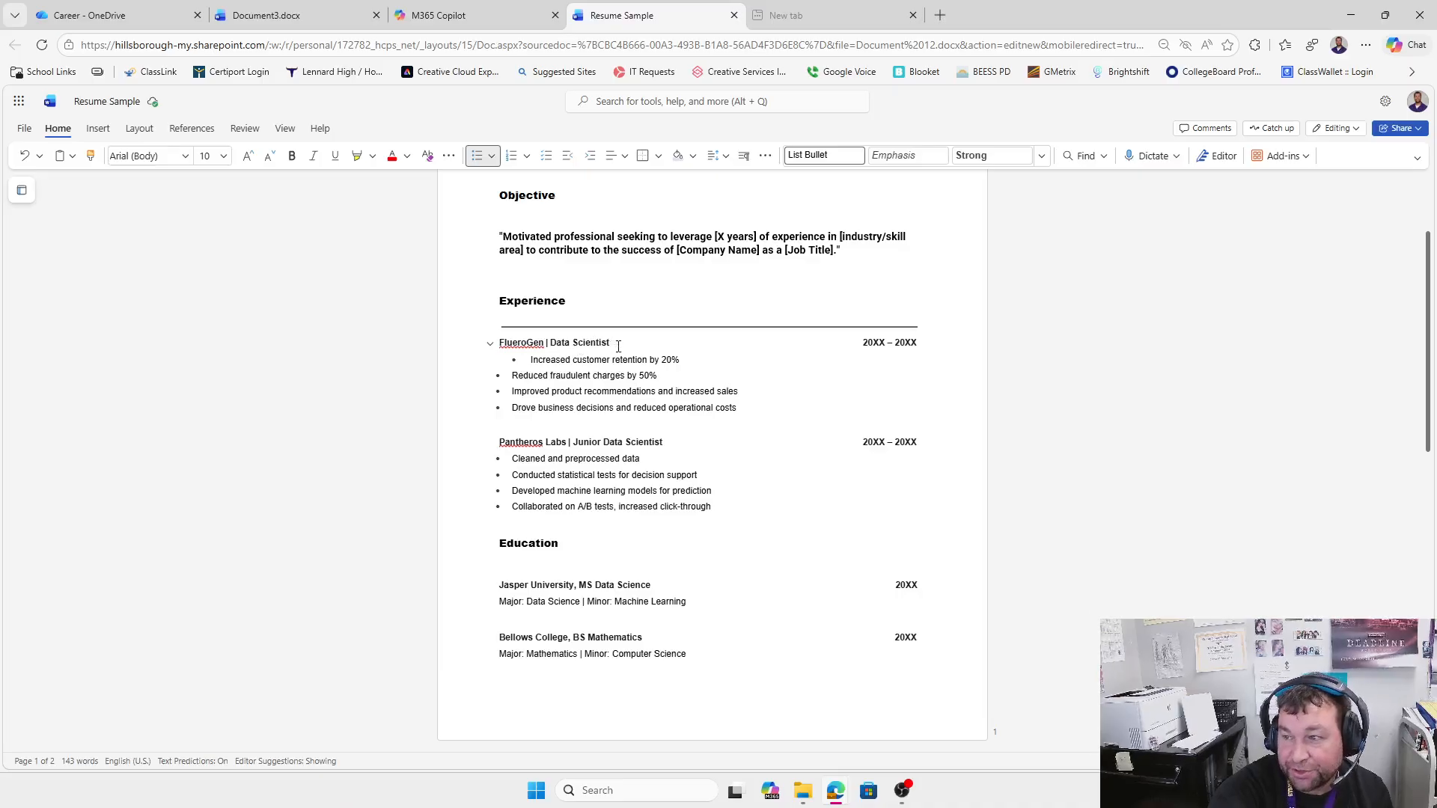
{"action": "scroll", "coordinate": [637, 605], "scroll_direction": "down", "scroll_amount": 4}
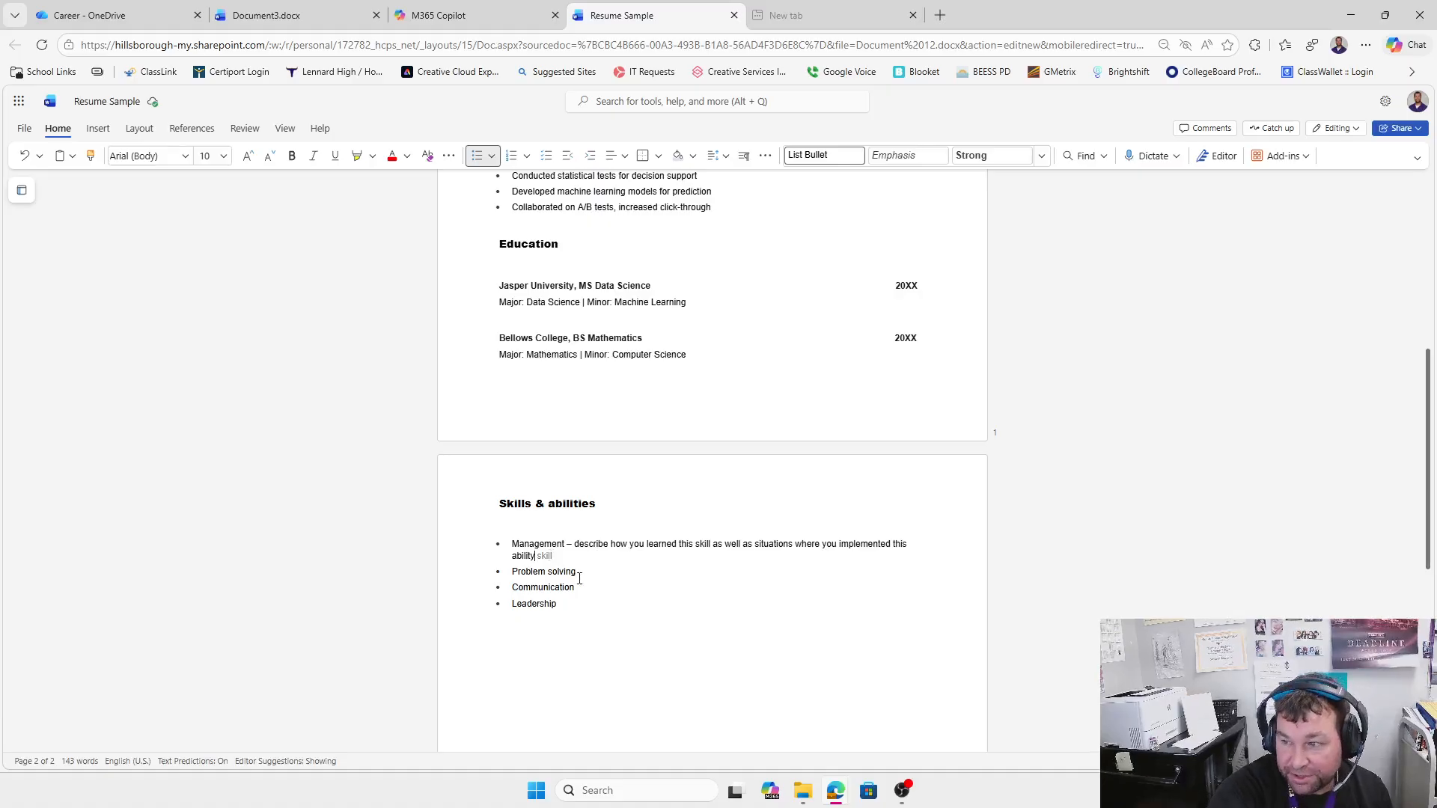
{"action": "scroll", "coordinate": [579, 579], "scroll_direction": "up", "scroll_amount": 3}
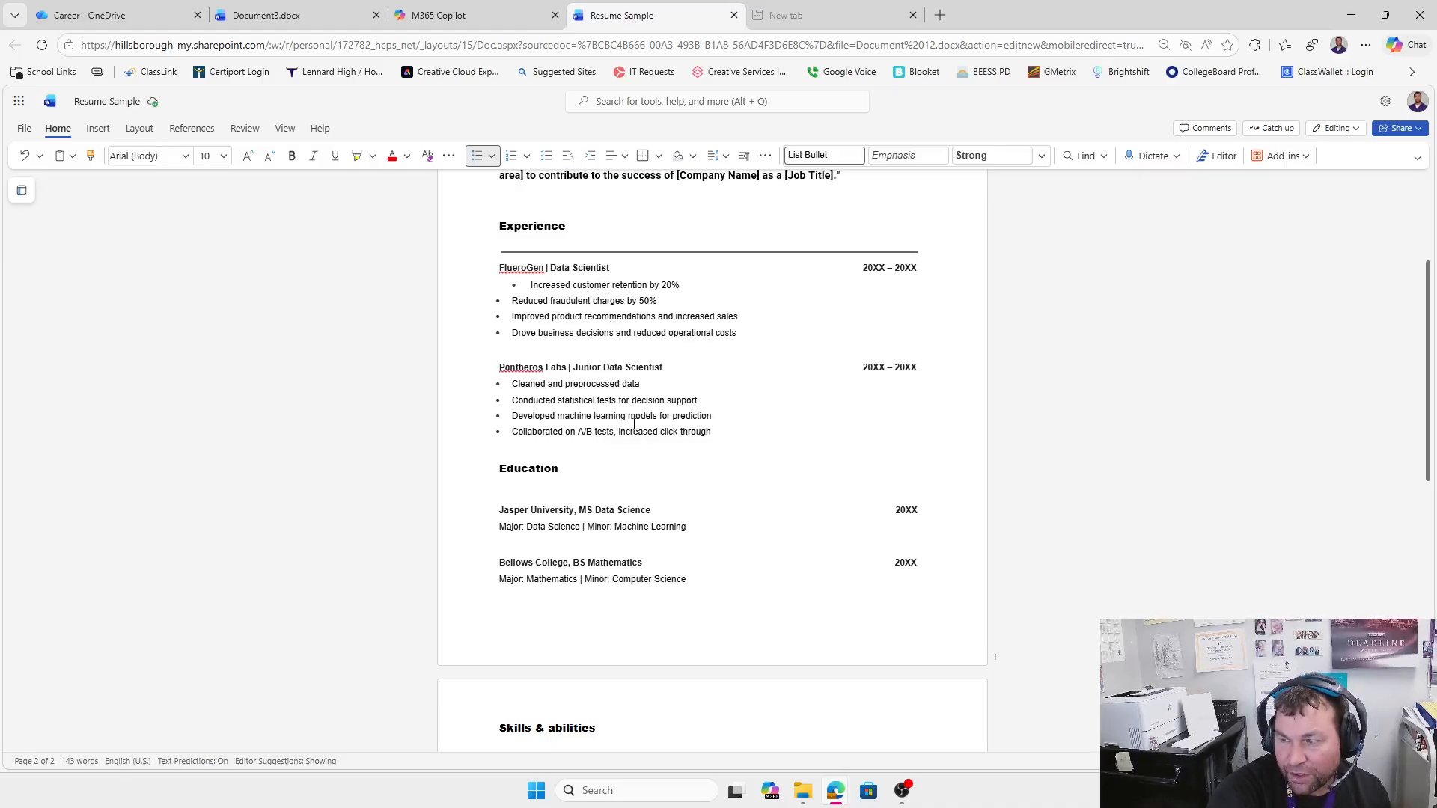
{"action": "scroll", "coordinate": [619, 465], "scroll_direction": "down", "scroll_amount": 2}
{"action": "scroll", "coordinate": [593, 577], "scroll_direction": "up", "scroll_amount": 3}
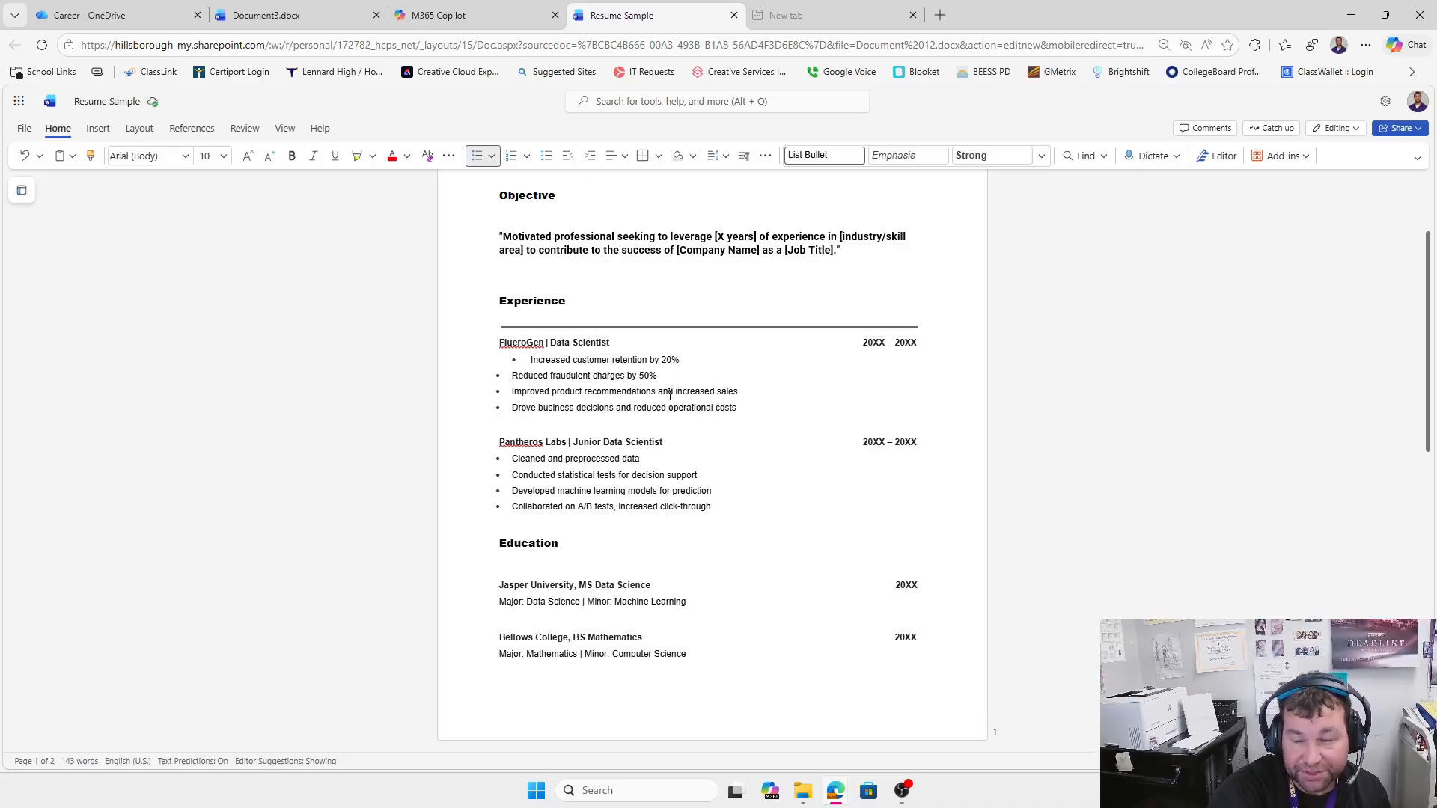
{"action": "scroll", "coordinate": [649, 391], "scroll_direction": "down", "scroll_amount": 5}
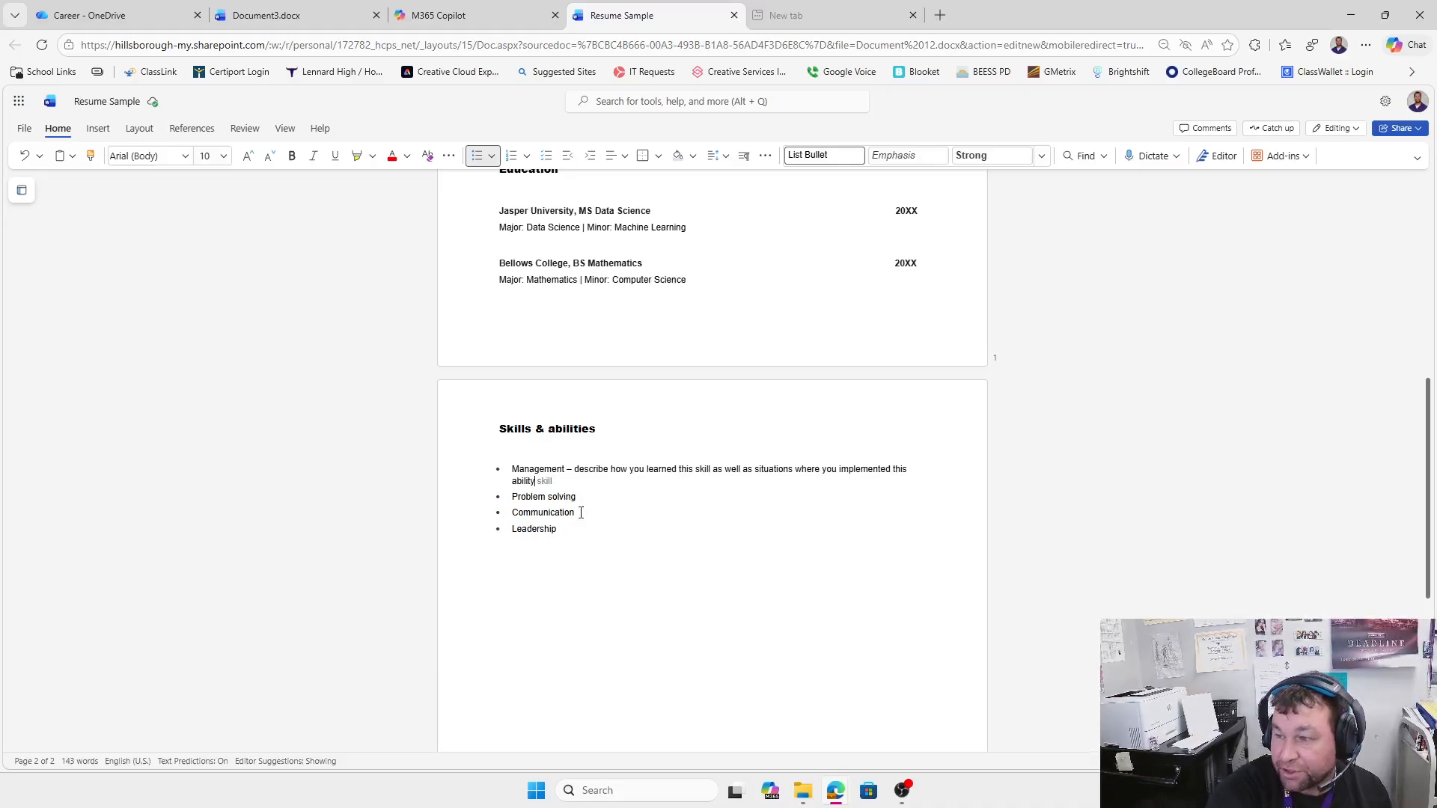
{"action": "scroll", "coordinate": [560, 554], "scroll_direction": "up", "scroll_amount": 3}
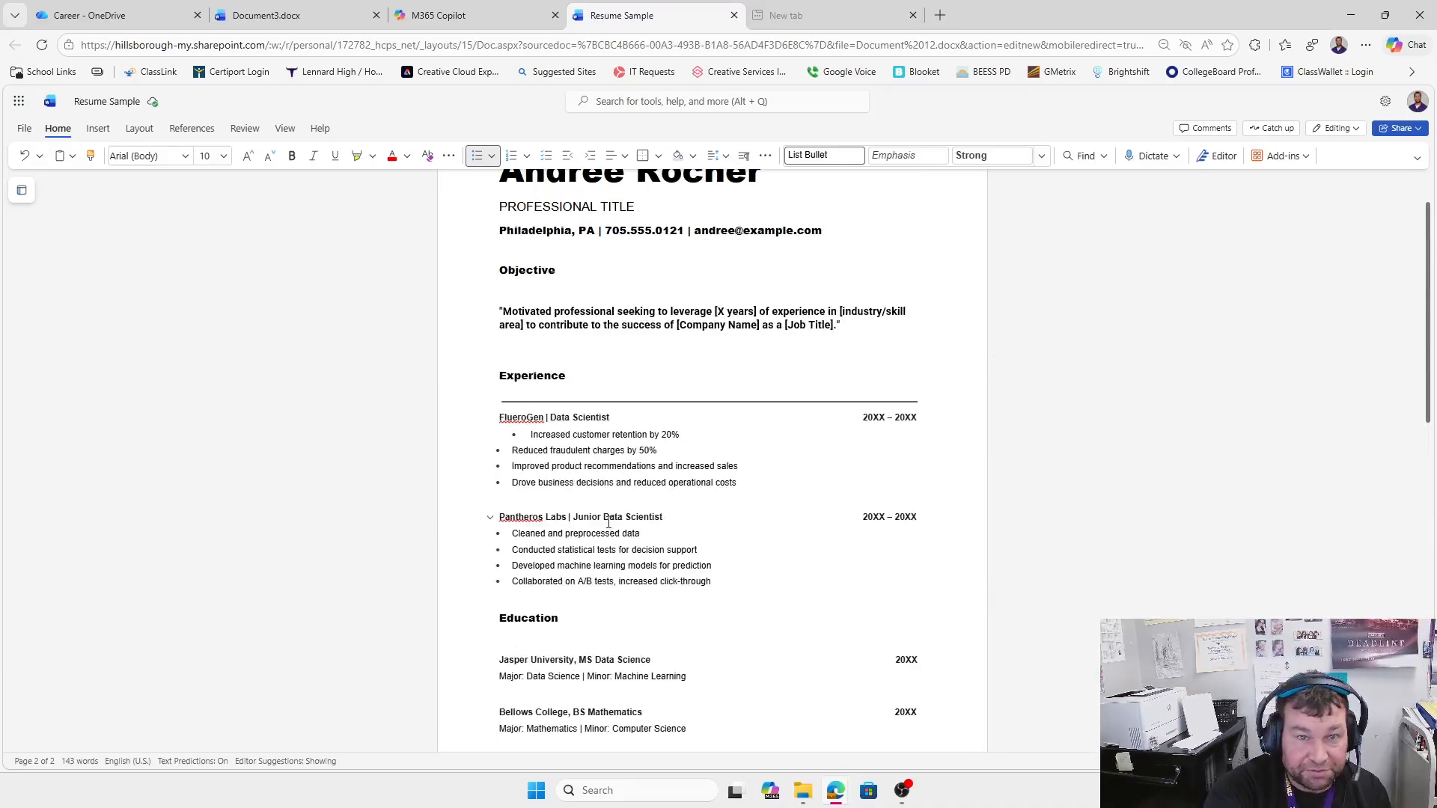
{"action": "scroll", "coordinate": [635, 509], "scroll_direction": "down", "scroll_amount": 6}
{"action": "left_click", "coordinate": [603, 482]}
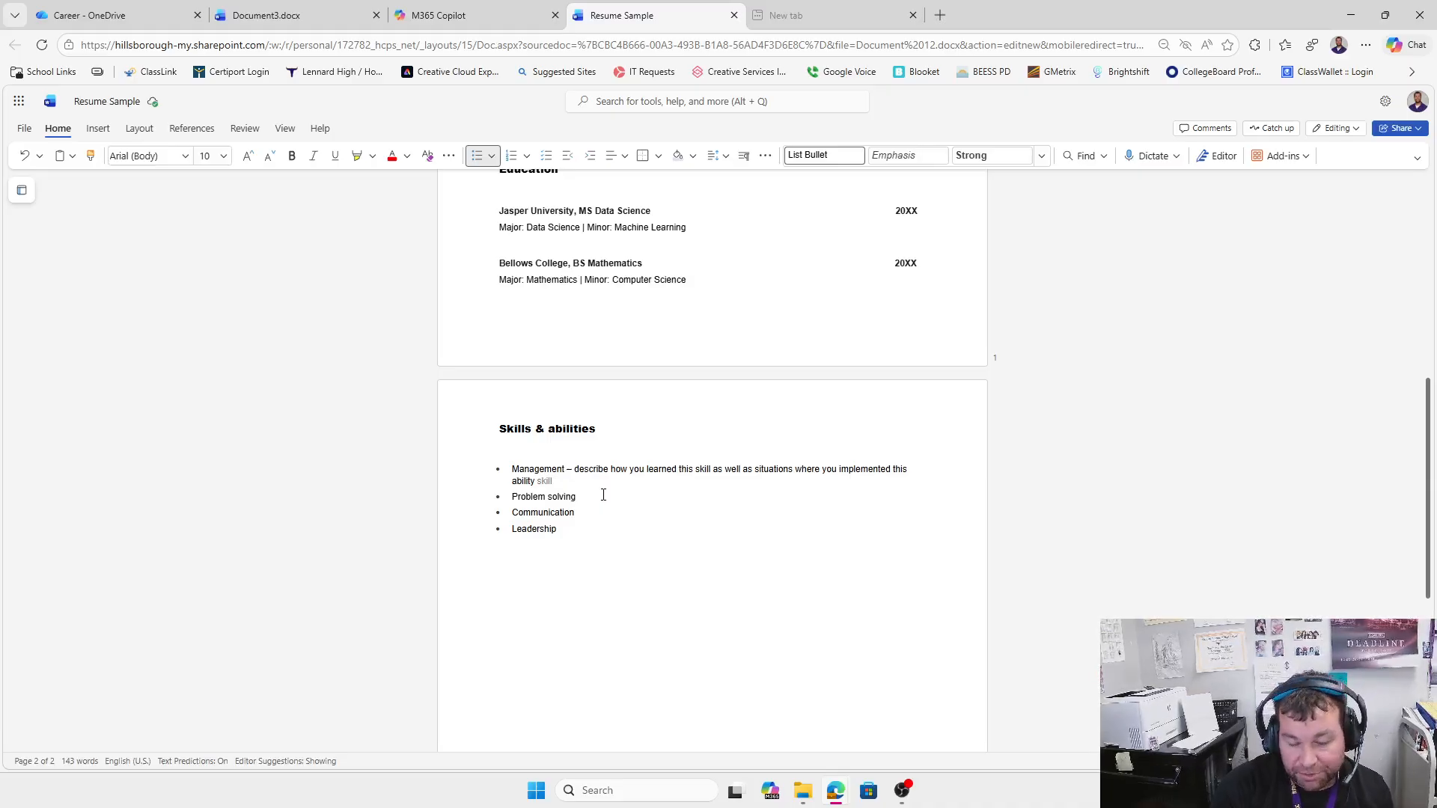
{"action": "scroll", "coordinate": [594, 543], "scroll_direction": "up", "scroll_amount": 7}
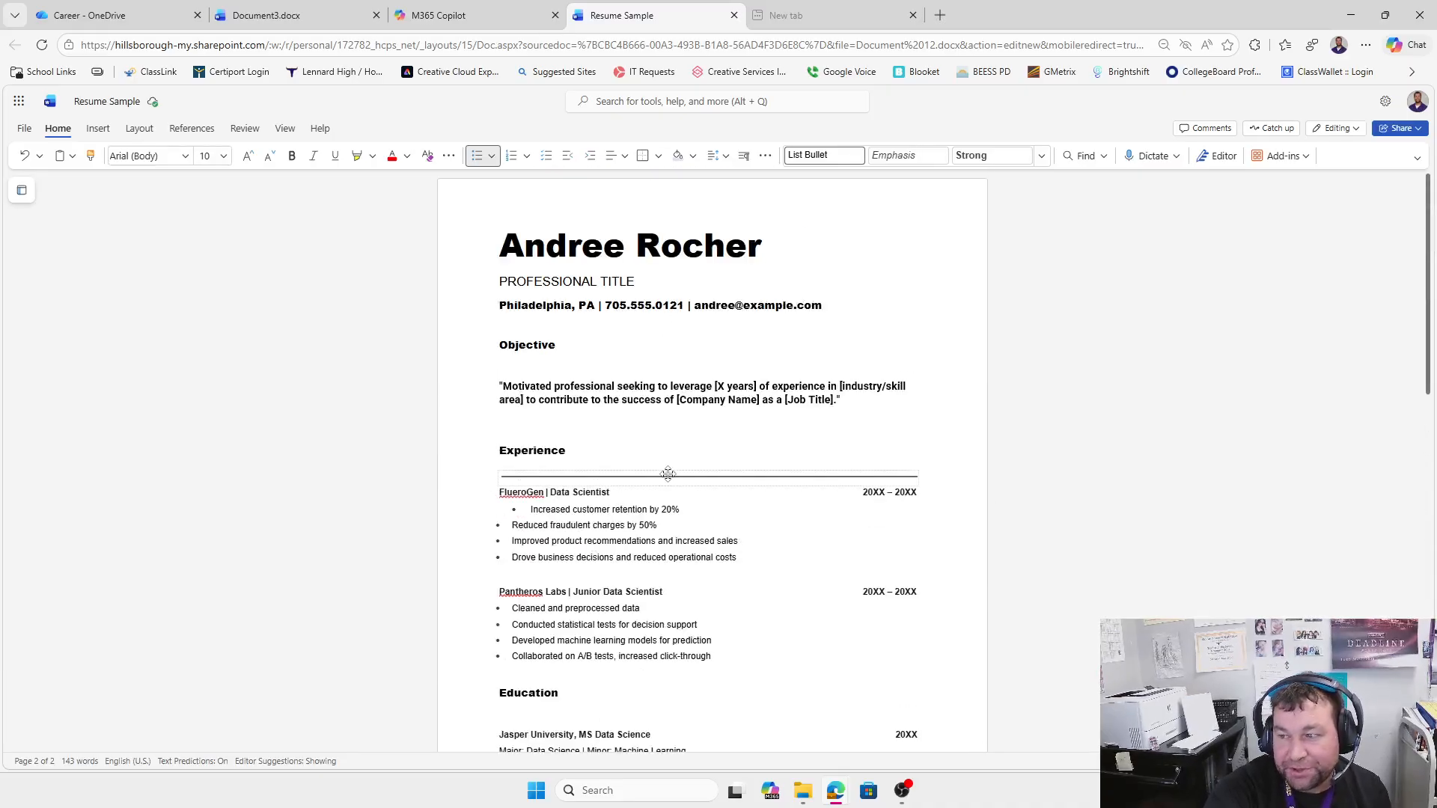
{"action": "scroll", "coordinate": [592, 390], "scroll_direction": "down", "scroll_amount": 5}
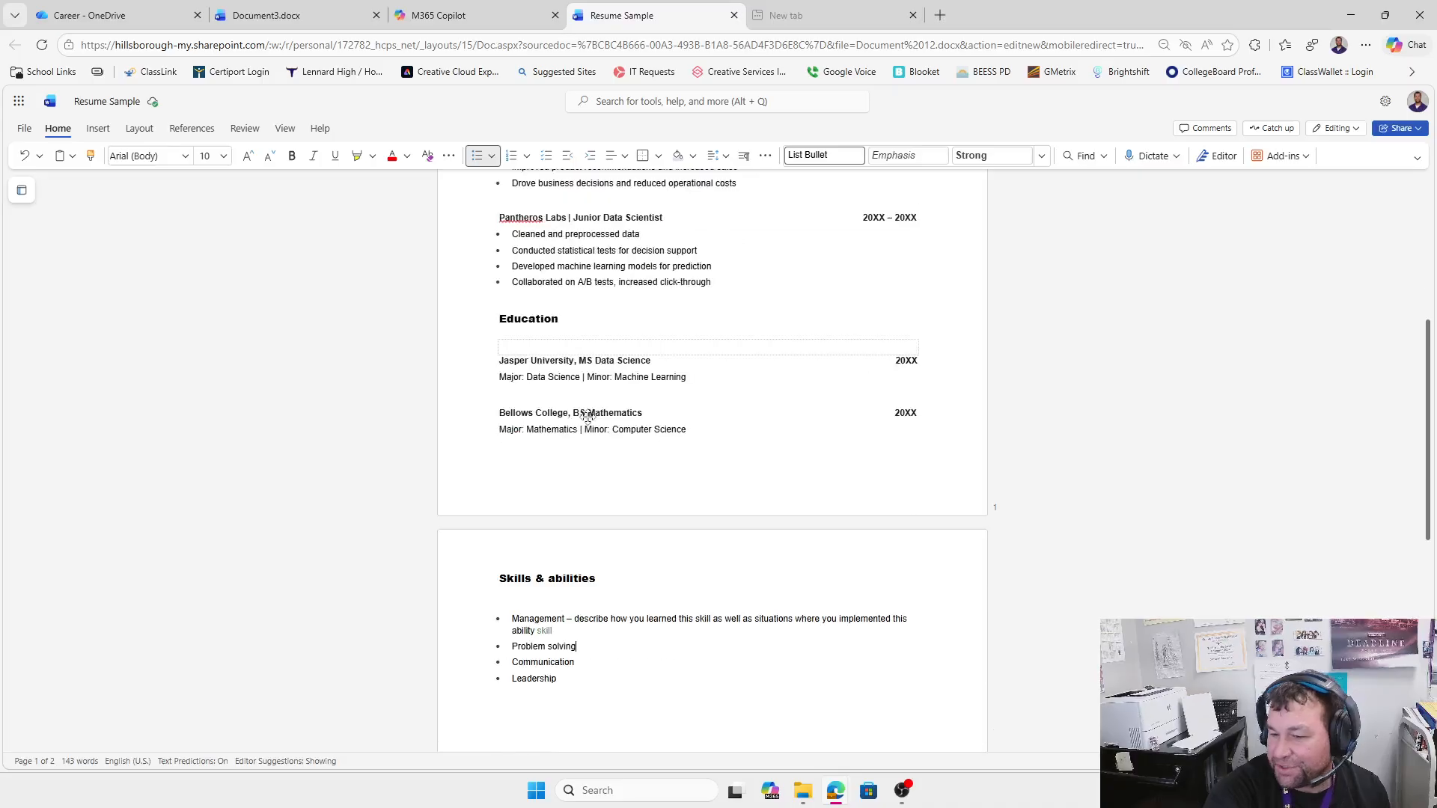
{"action": "scroll", "coordinate": [655, 550], "scroll_direction": "down", "scroll_amount": 2}
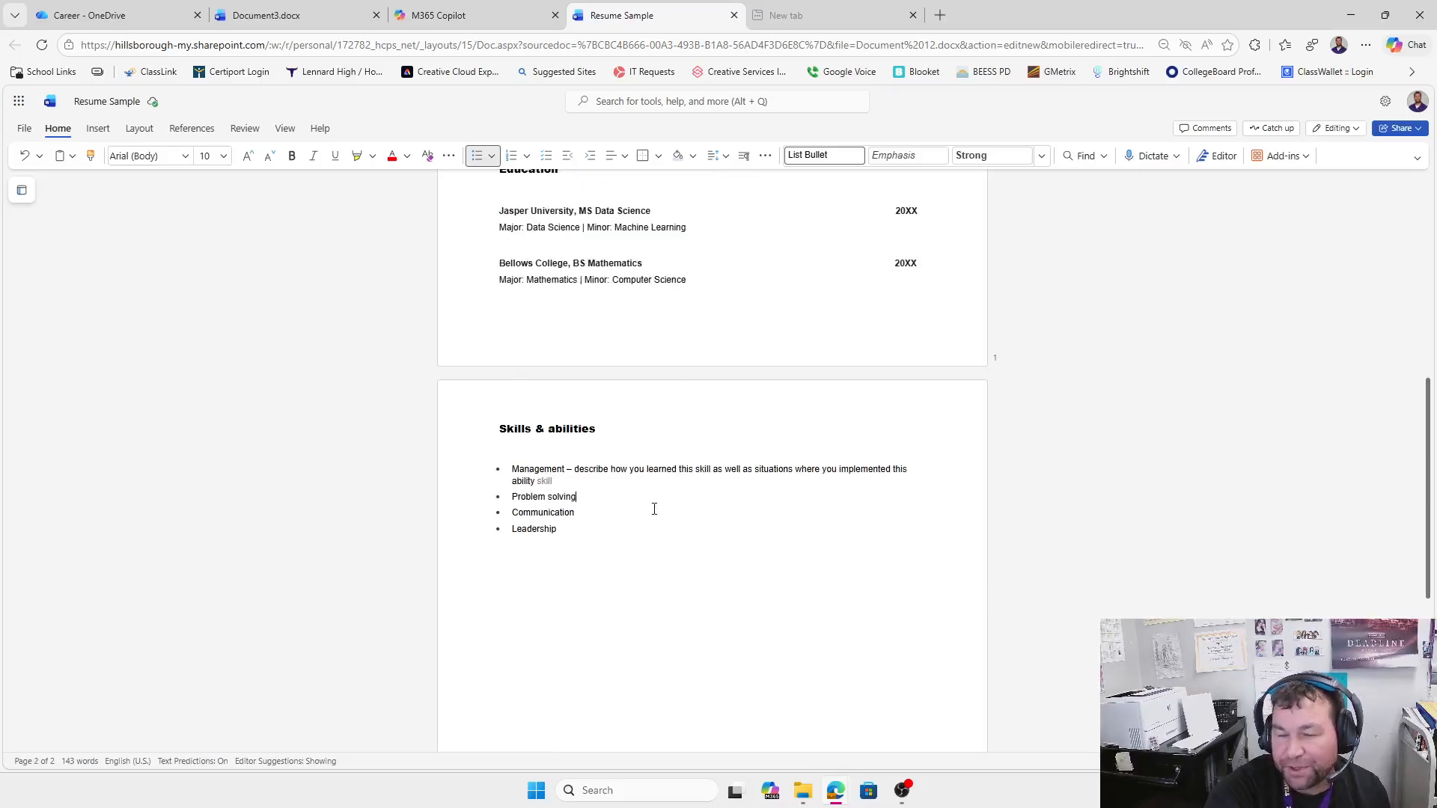
Delete the empty line between the objective statement and the Experience heading
{"action": "scroll", "coordinate": [620, 569], "scroll_direction": "up", "scroll_amount": 7}
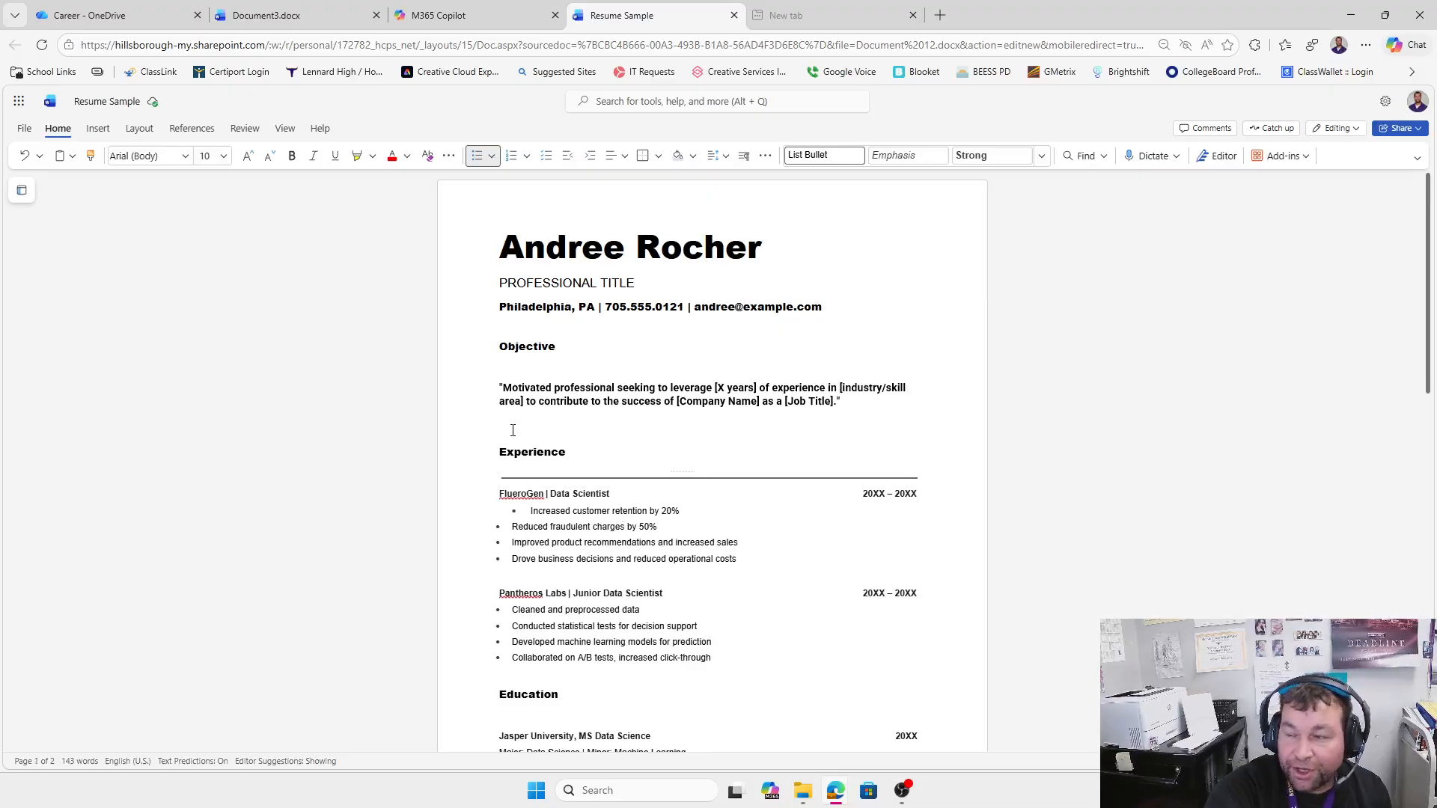
{"action": "left_click", "coordinate": [532, 416]}
{"action": "key", "text": "Delete"}
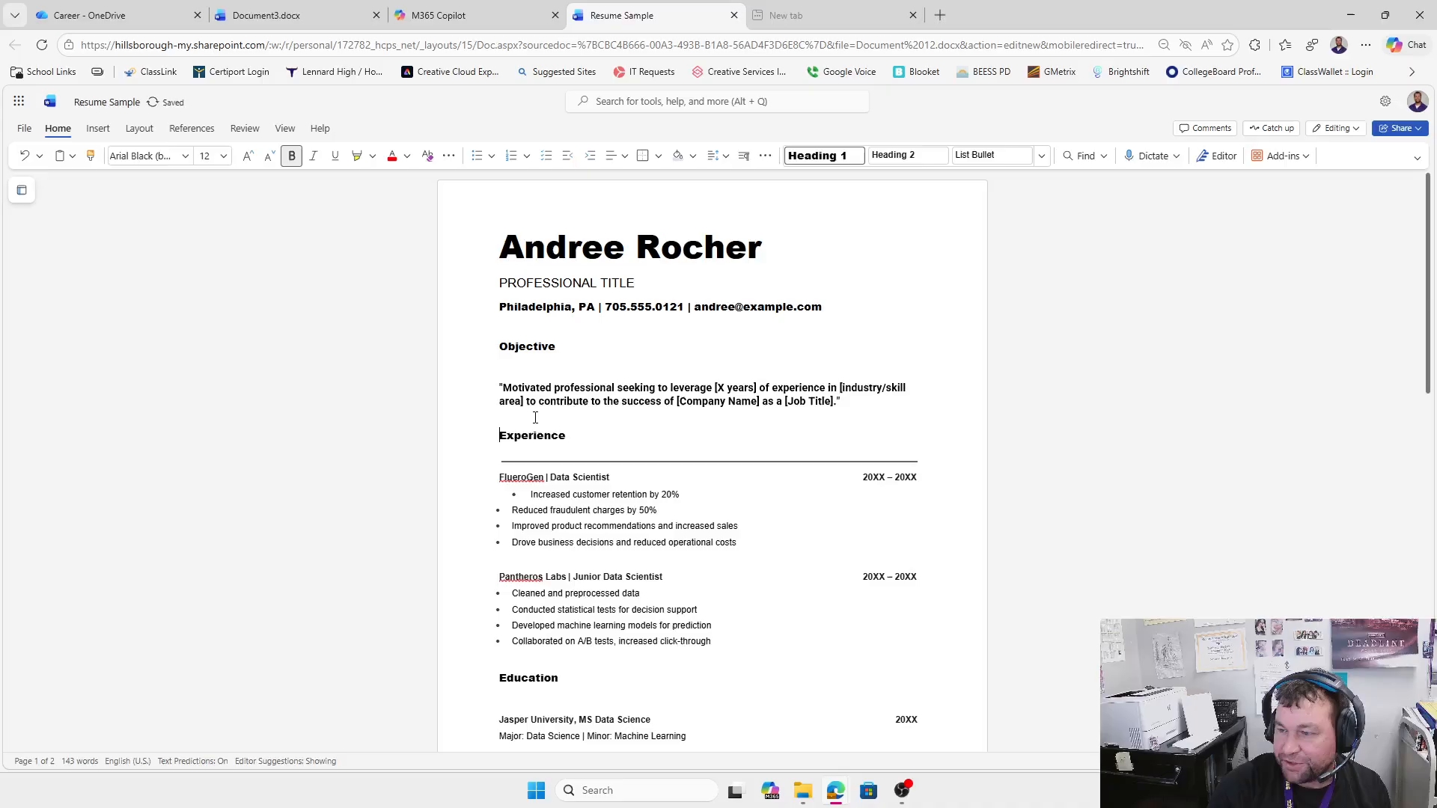
Add " - " after the Objective heading and pull the "Motivated professional" statement up onto the same line
{"action": "left_click", "coordinate": [535, 417]}
{"action": "key", "text": "Up"}
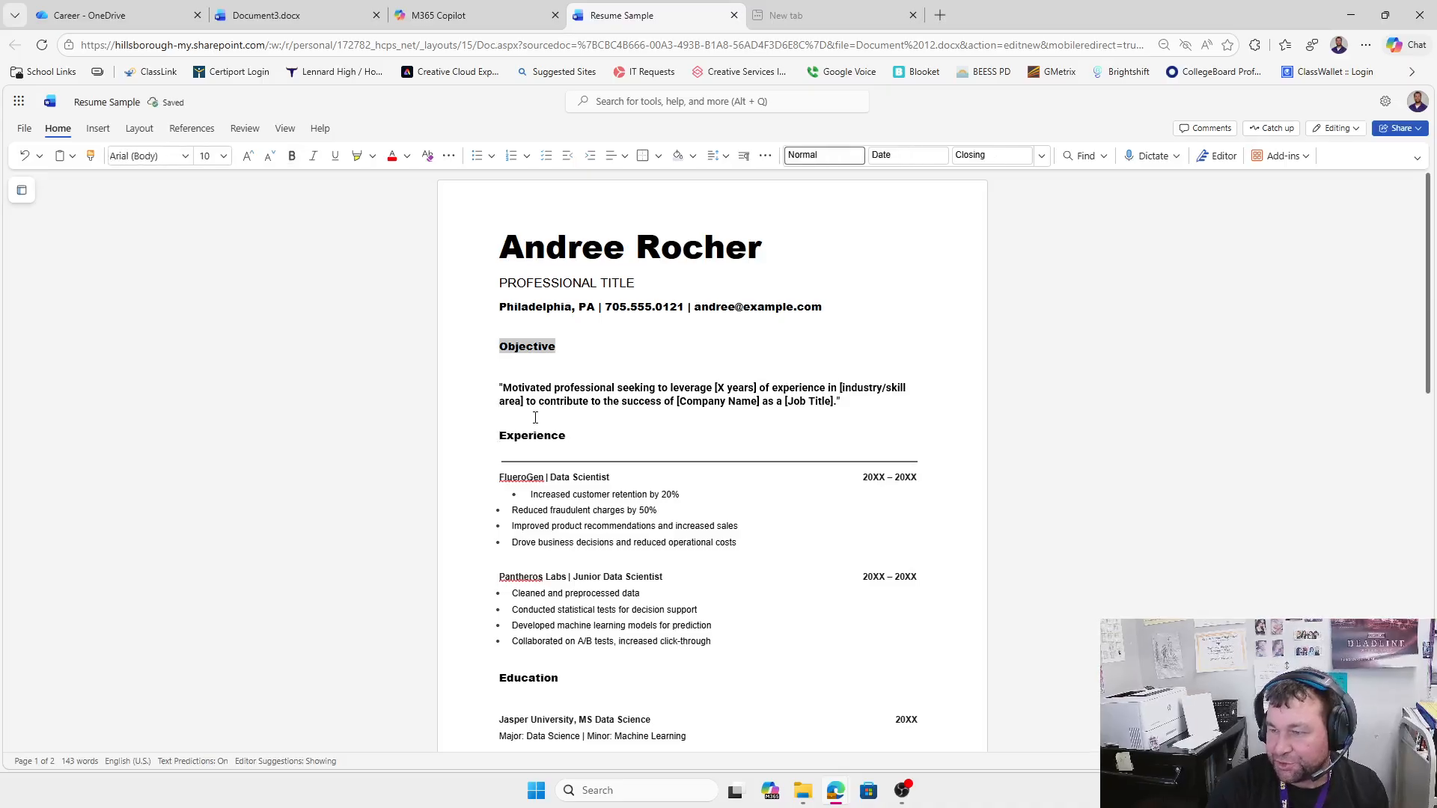
{"action": "key", "text": "Right"}
{"action": "type", "text": "-"}
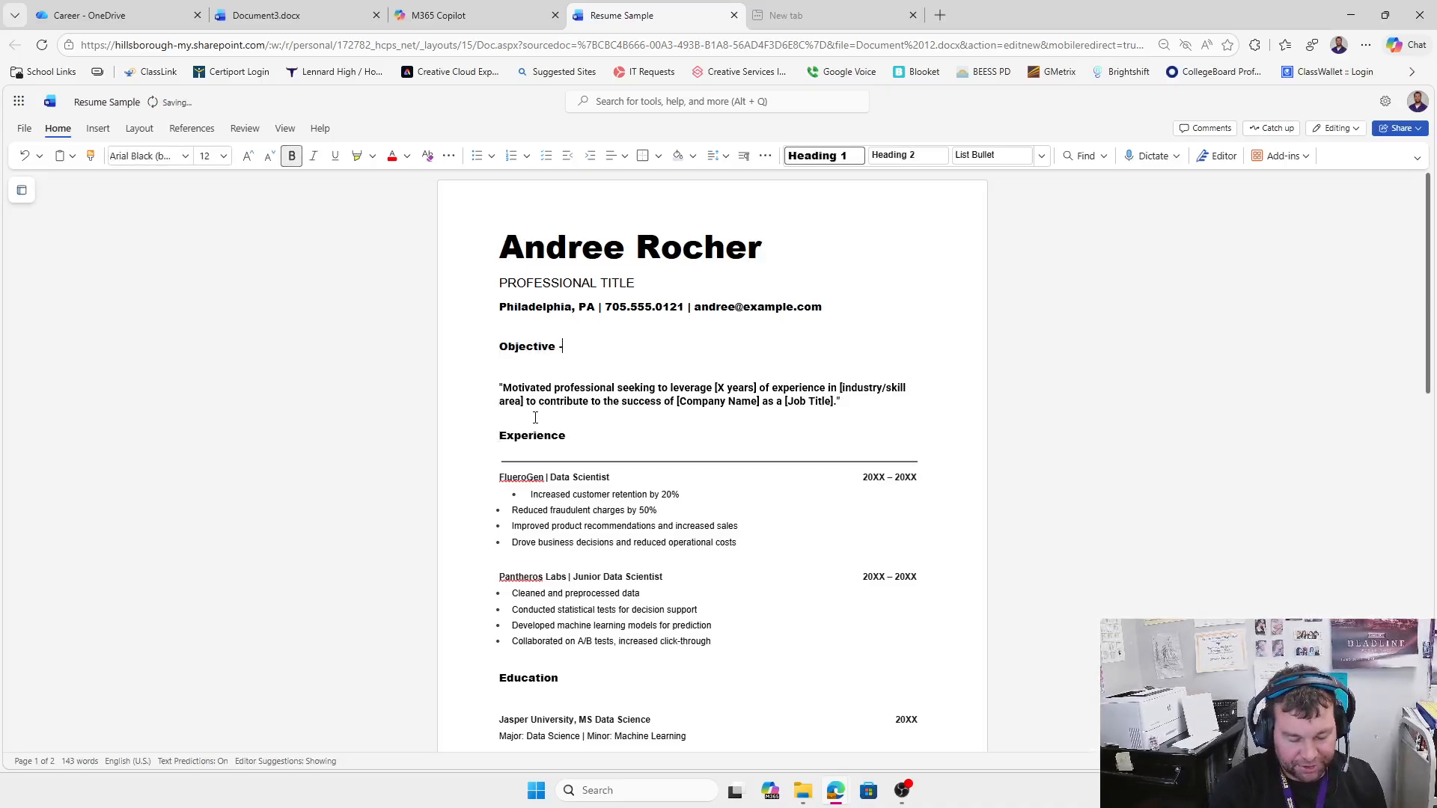
{"action": "key", "text": "Delete"}
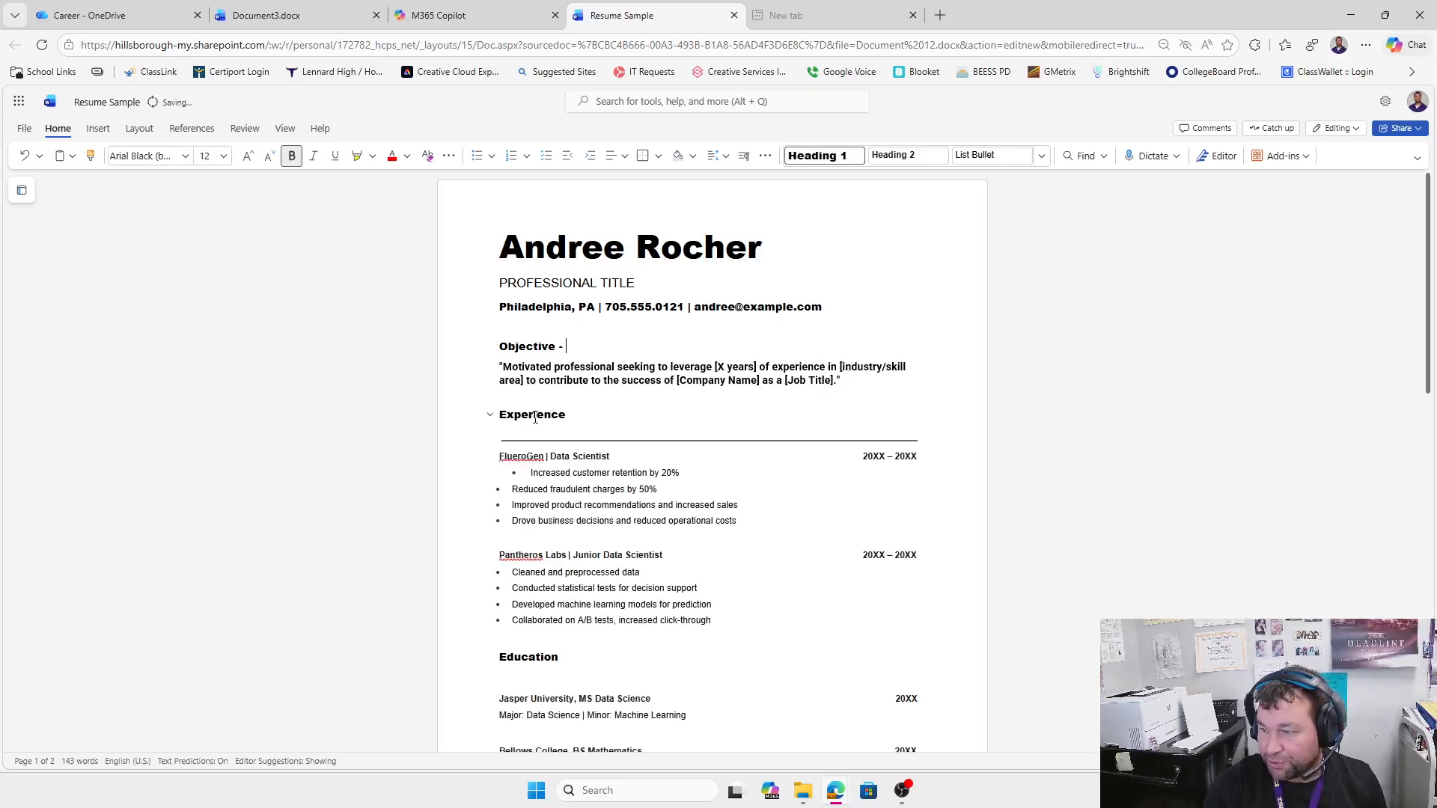
{"action": "key", "text": "Delete"}
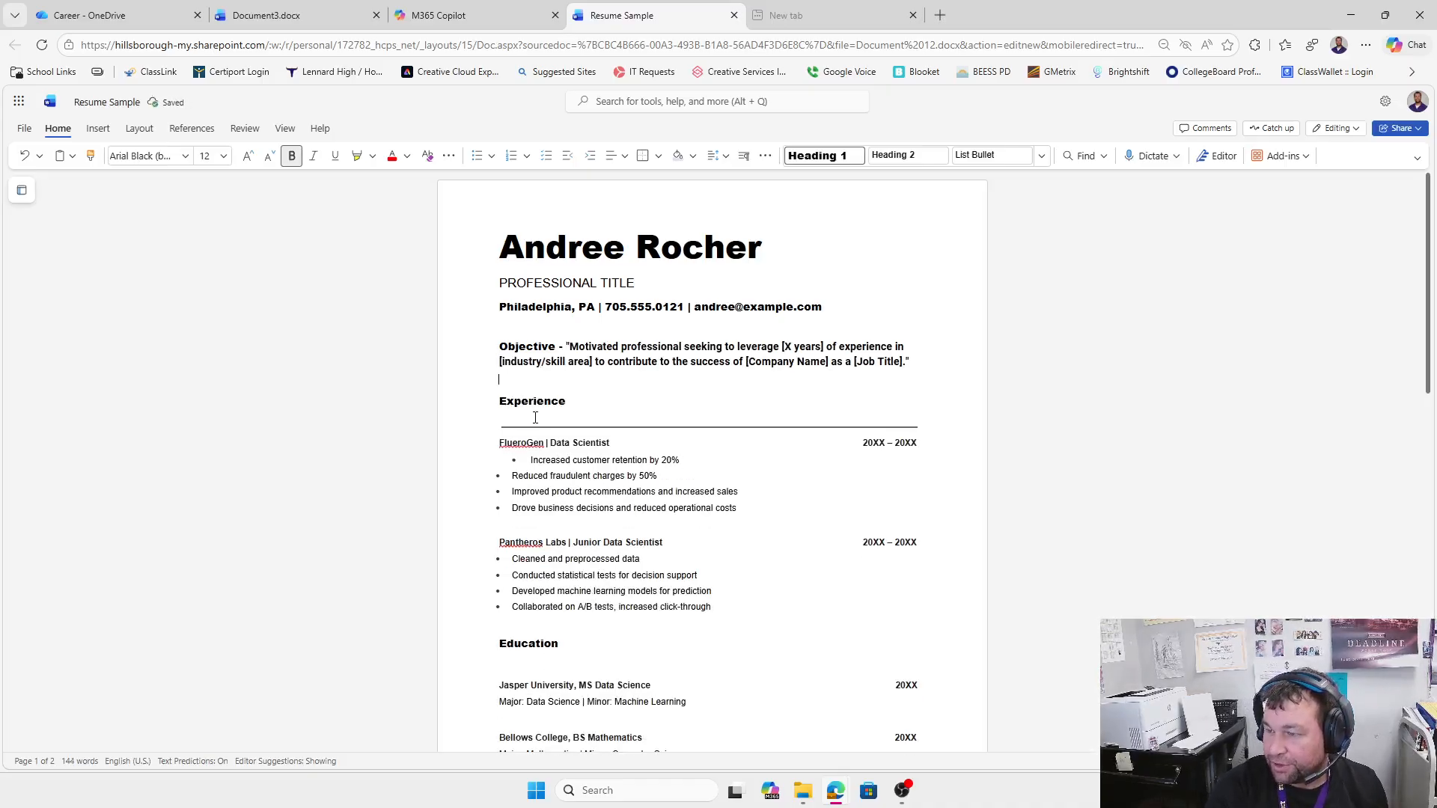
Check how the resume's sections and Skills & abilities bullets are laid out across the two pages
{"action": "triple_click", "coordinate": [536, 418]}
{"action": "scroll", "coordinate": [692, 590], "scroll_direction": "down", "scroll_amount": 7}
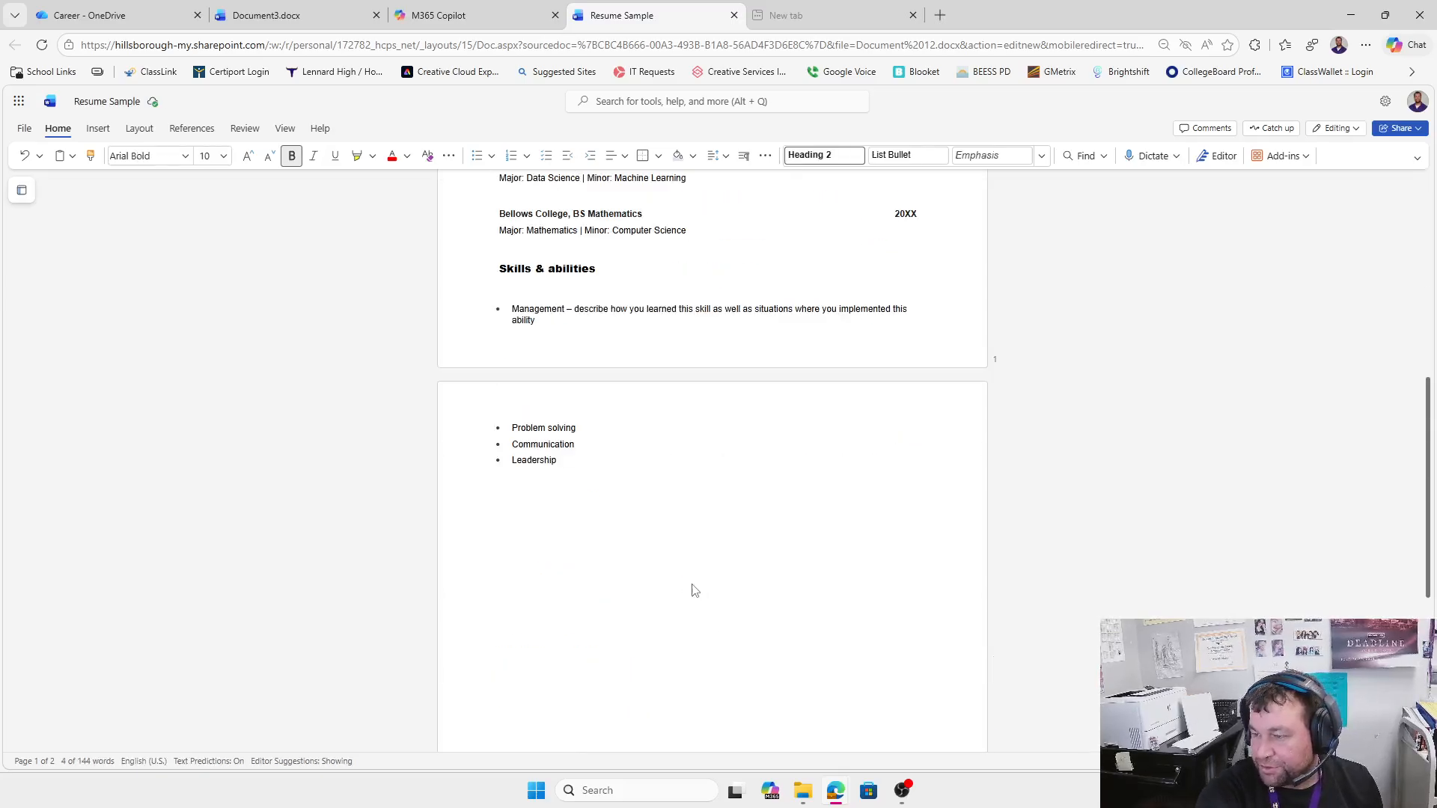
{"action": "scroll", "coordinate": [689, 587], "scroll_direction": "down", "scroll_amount": 5}
{"action": "scroll", "coordinate": [641, 661], "scroll_direction": "up", "scroll_amount": 10}
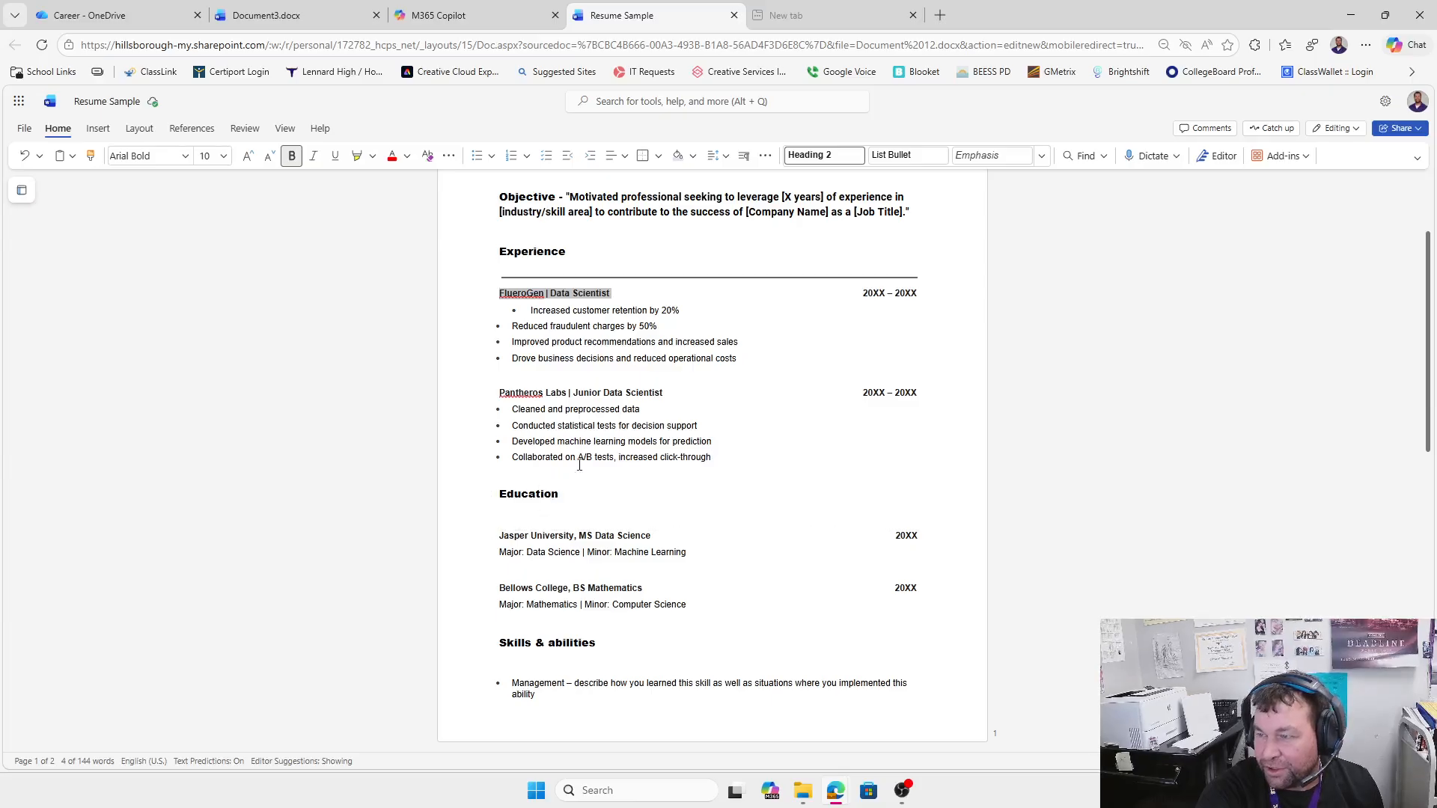
{"action": "scroll", "coordinate": [579, 466], "scroll_direction": "up", "scroll_amount": 3}
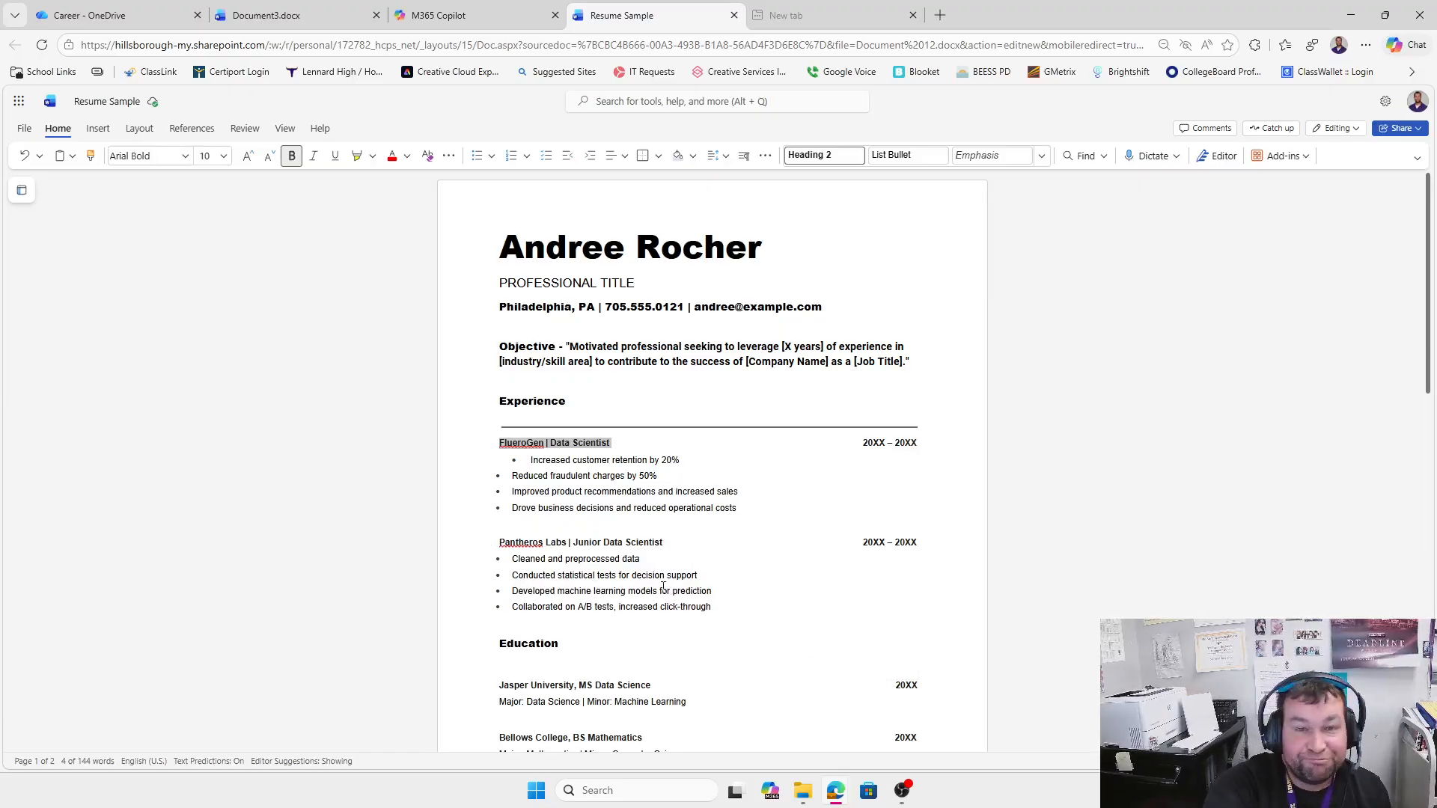
{"action": "scroll", "coordinate": [663, 587], "scroll_direction": "down", "scroll_amount": 3}
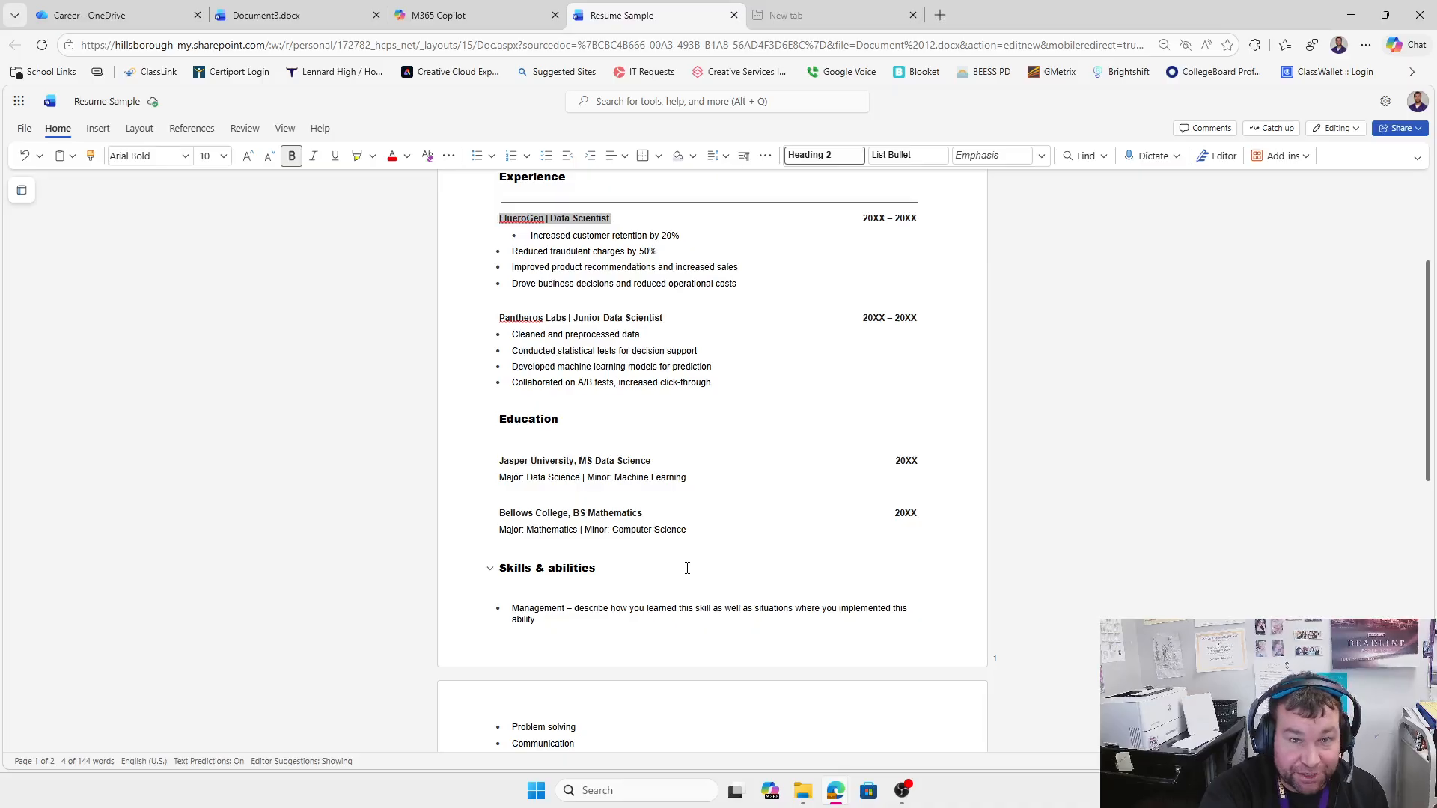
{"action": "left_click", "coordinate": [668, 511]}
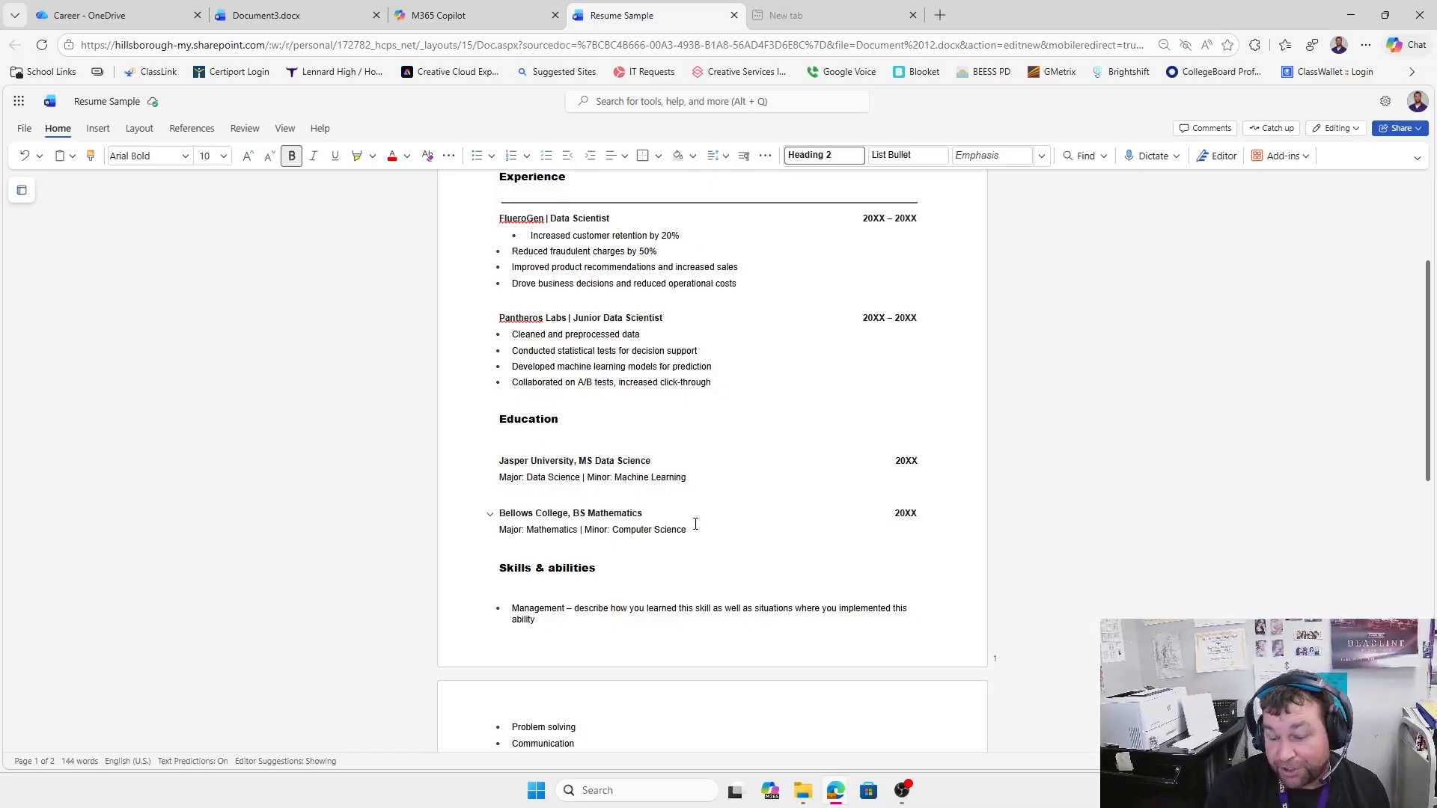
{"action": "scroll", "coordinate": [667, 565], "scroll_direction": "up", "scroll_amount": 3}
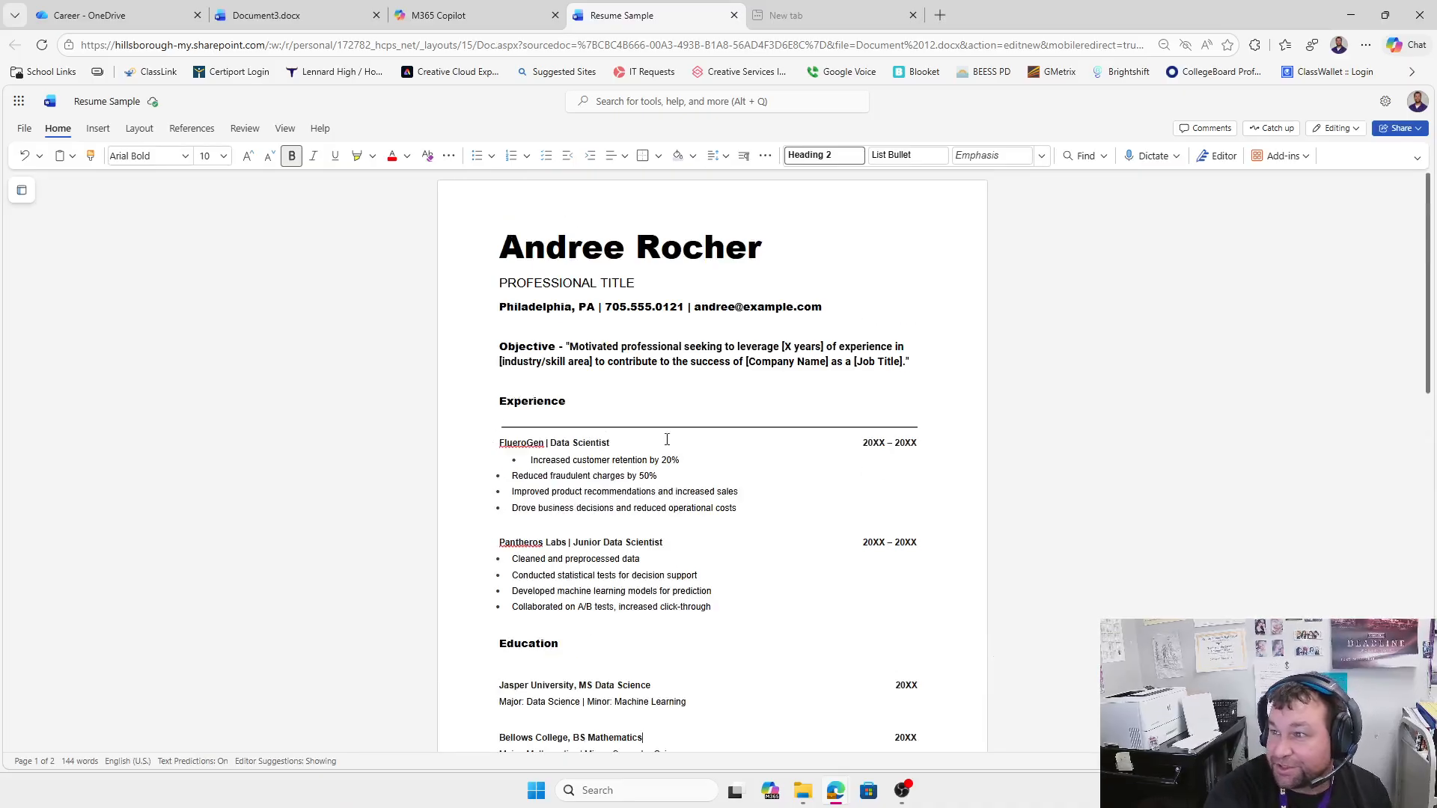
Return to the Microsoft 365 template gallery and create a new document from the Industry manager resume template
{"action": "left_click", "coordinate": [479, 12]}
{"action": "mouse_move", "coordinate": [571, 313]}
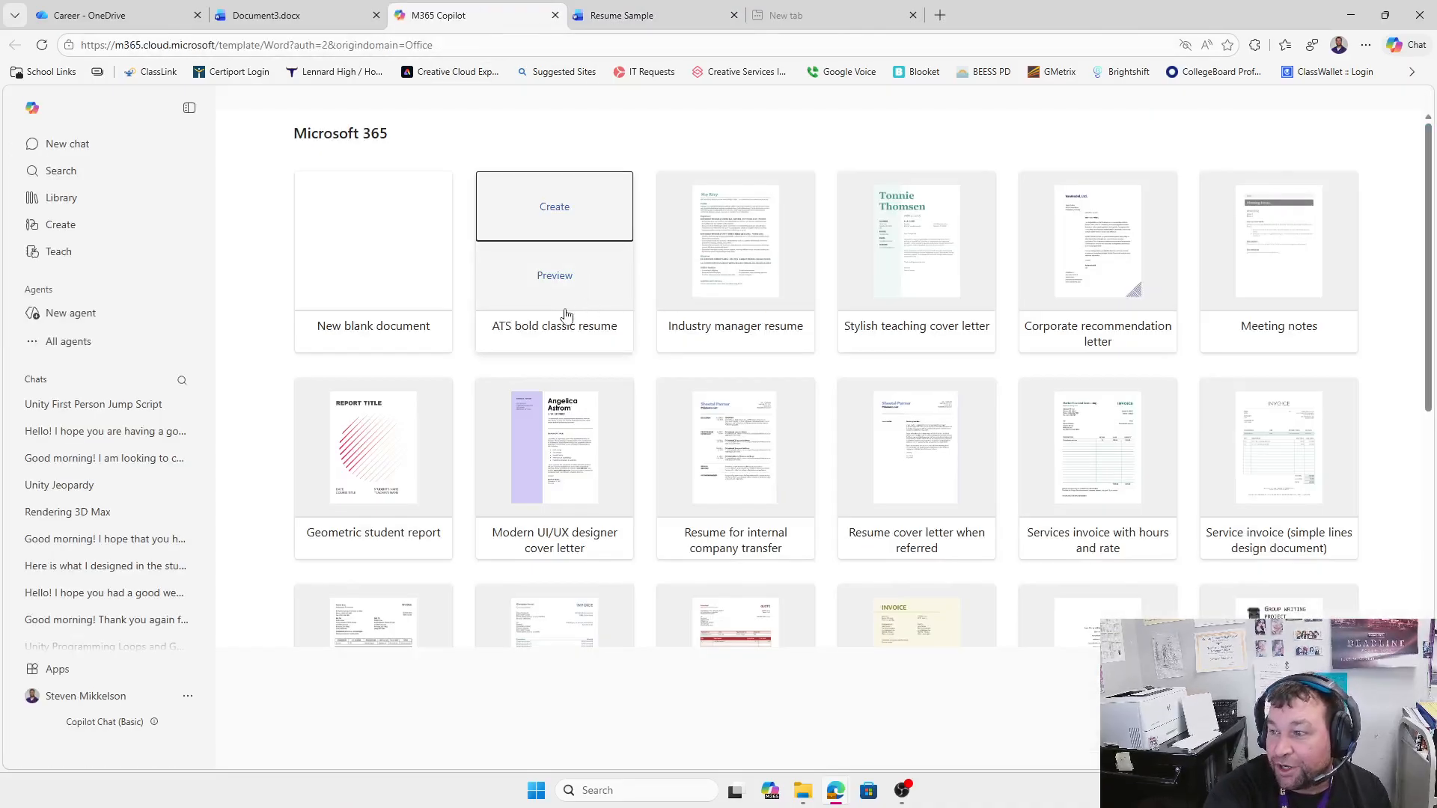
{"action": "left_click", "coordinate": [738, 203]}
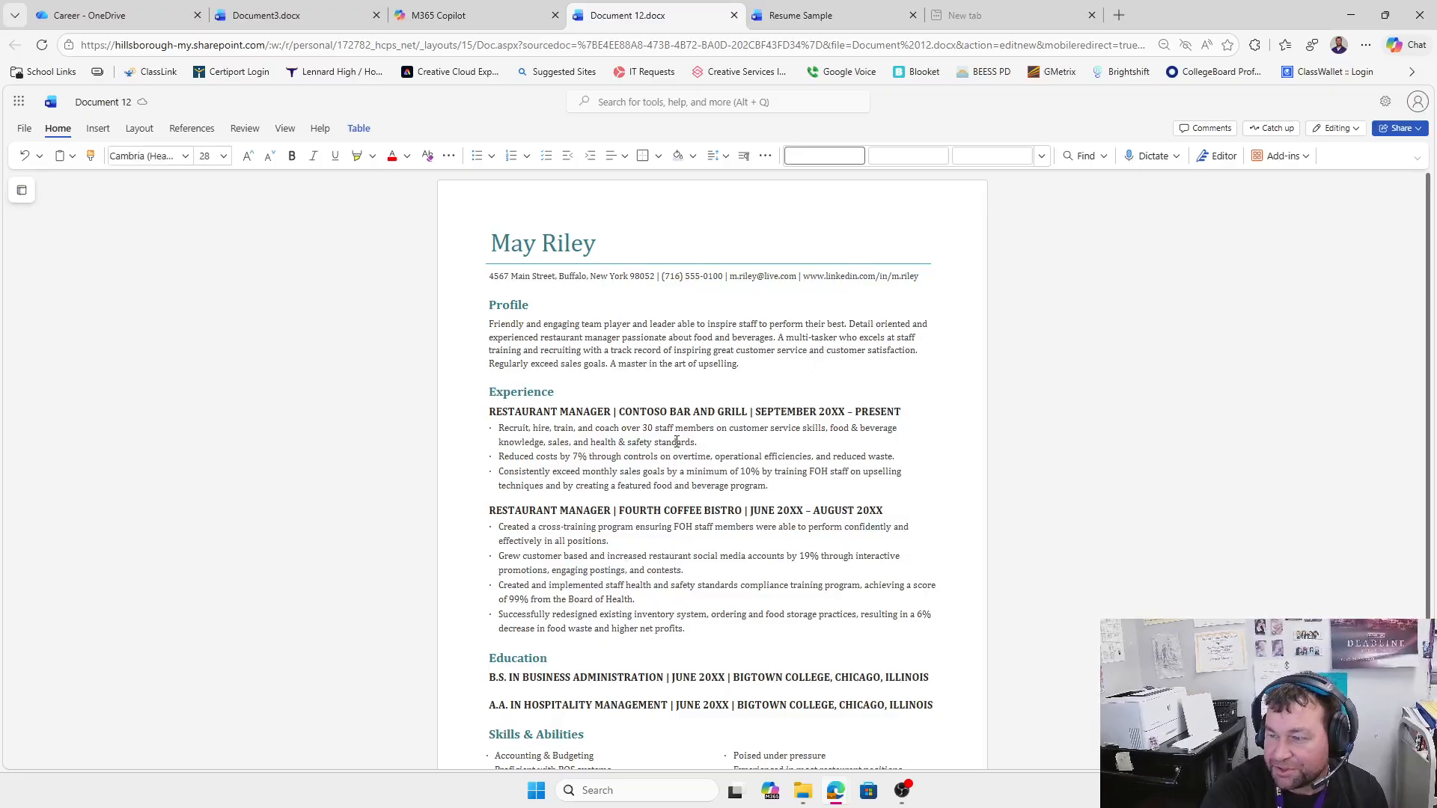
Examine the new resume's Profile, Experience, Education, Skills & Abilities, and Activities and Interests sections
{"action": "scroll", "coordinate": [677, 442], "scroll_direction": "down", "scroll_amount": 2}
{"action": "scroll", "coordinate": [645, 497], "scroll_direction": "down", "scroll_amount": 1}
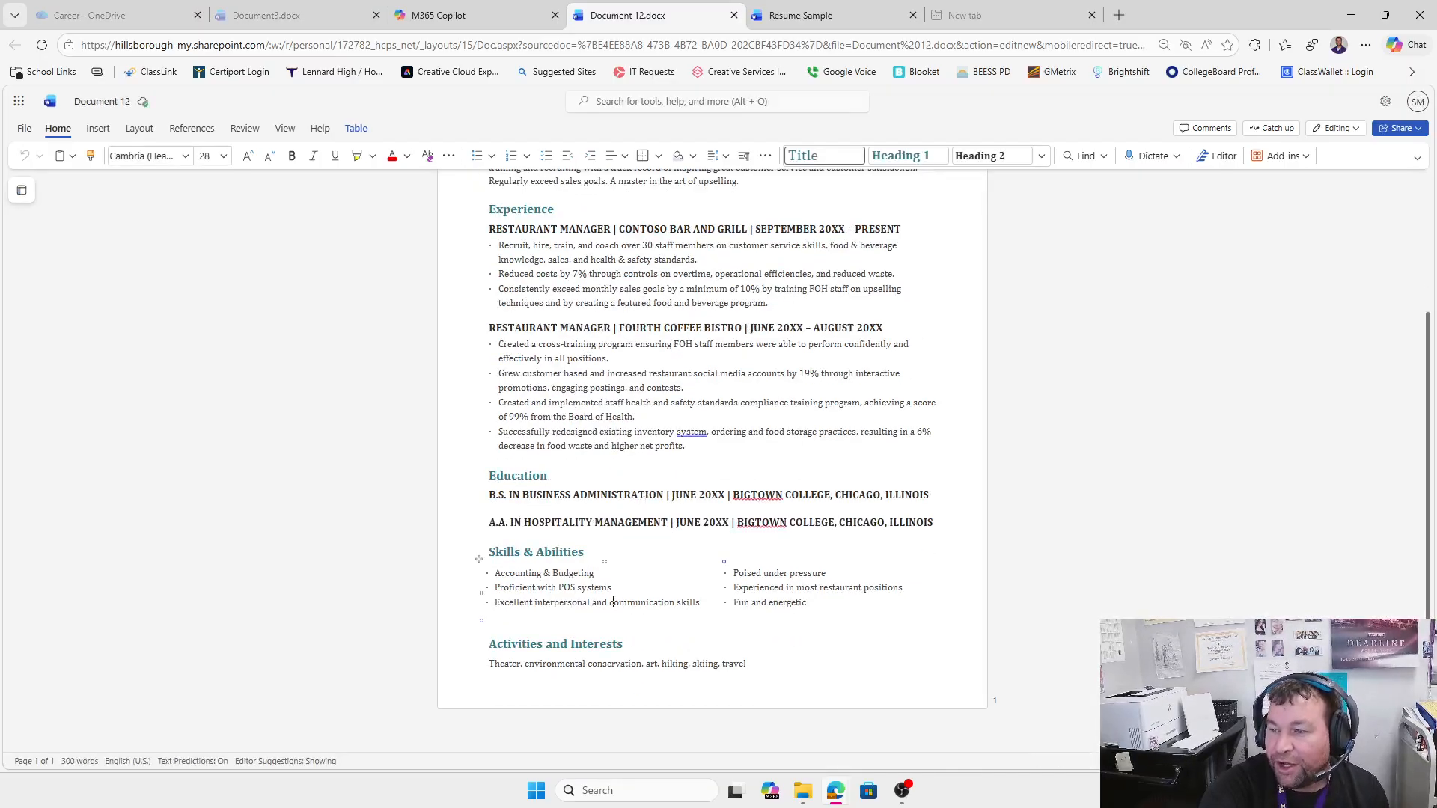
{"action": "scroll", "coordinate": [606, 524], "scroll_direction": "up", "scroll_amount": 3}
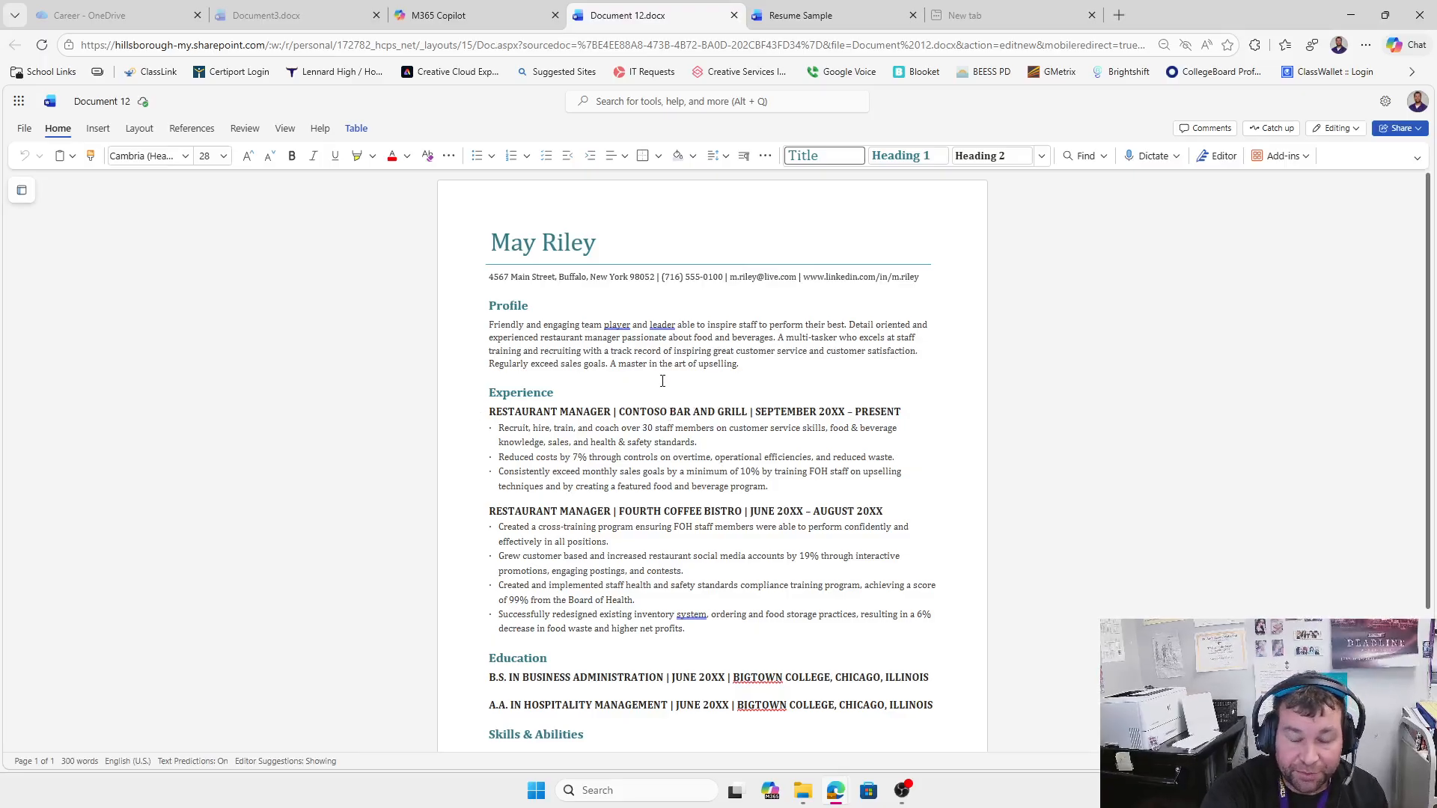
{"action": "scroll", "coordinate": [629, 464], "scroll_direction": "down", "scroll_amount": 2}
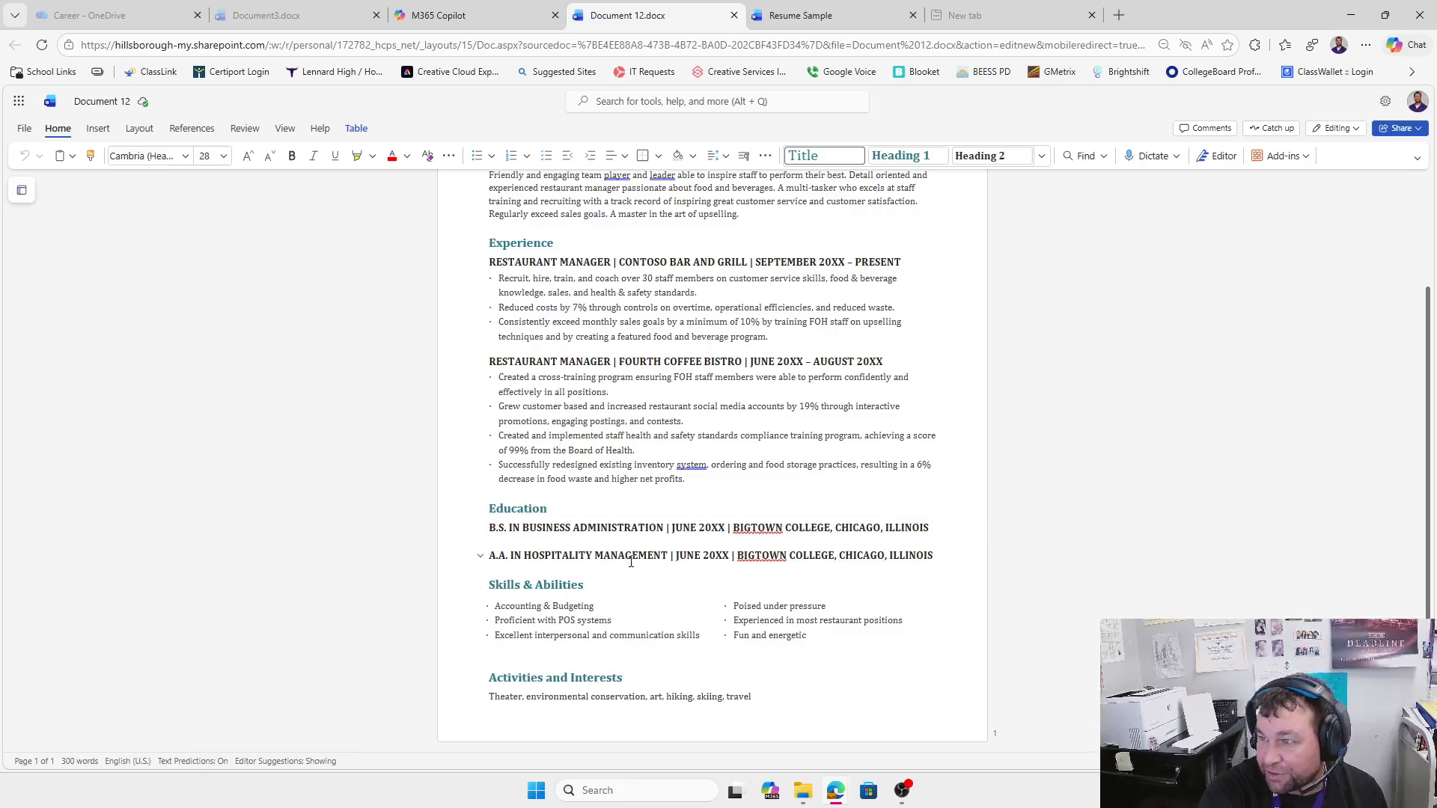
{"action": "left_click", "coordinate": [627, 608]}
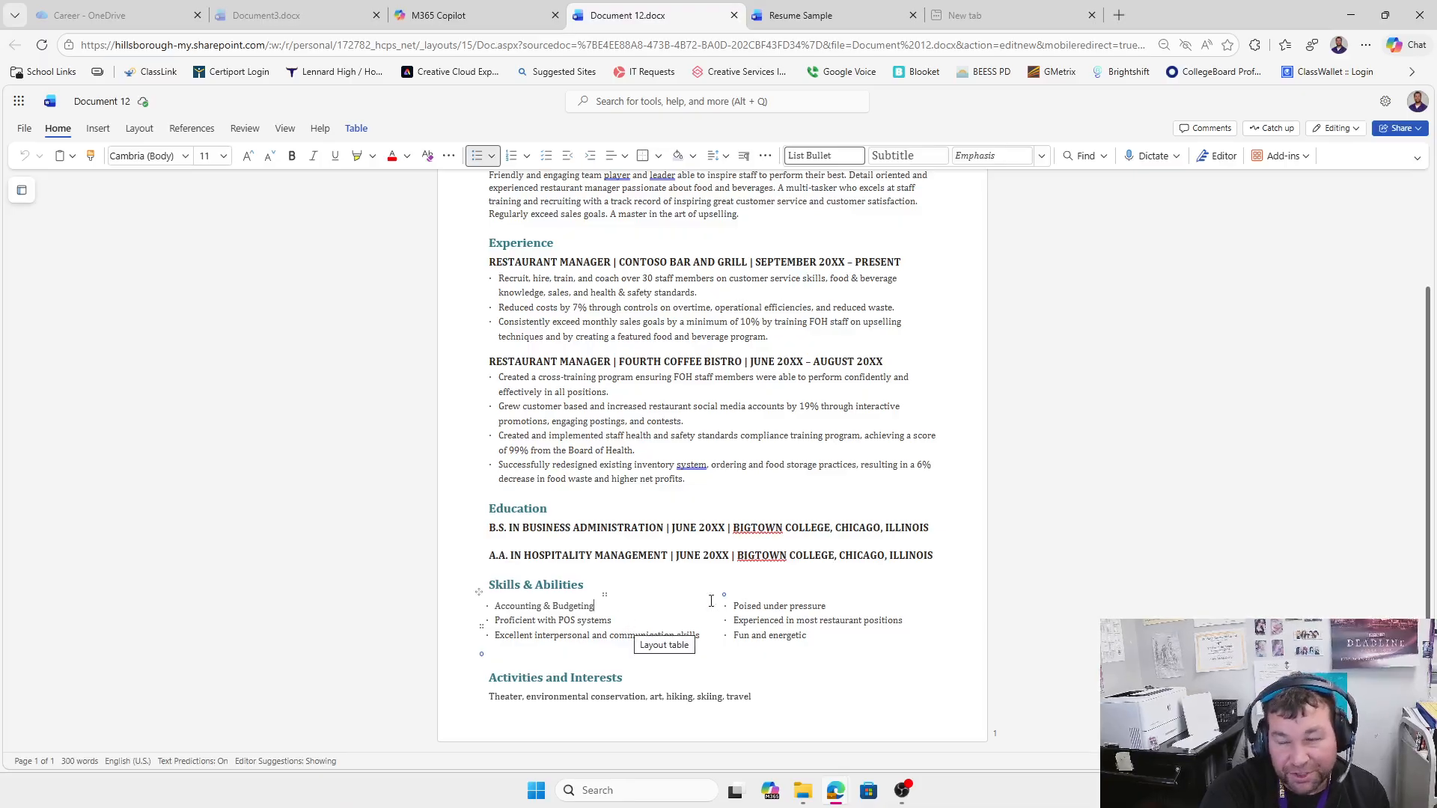